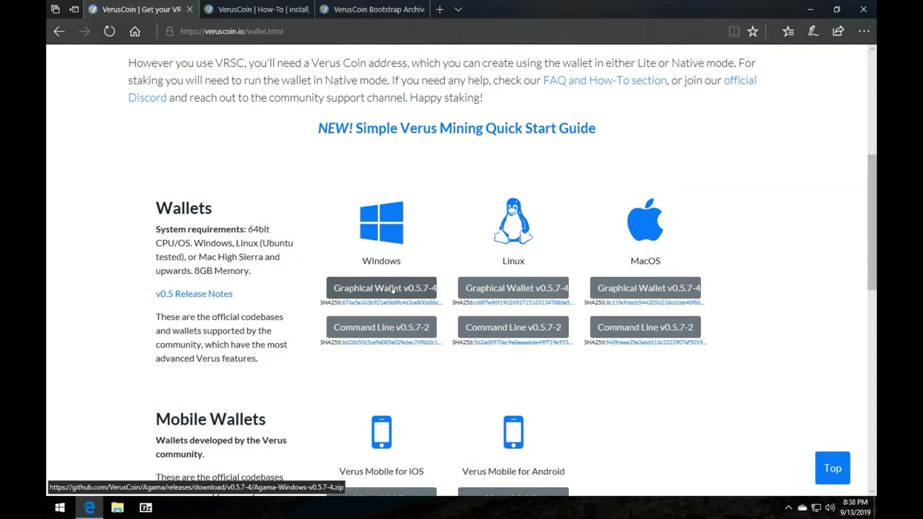
Request the Windows Graphical Wallet v0.5.7-4 download and its SHA256 checksum file, and clear both download prompts
left_click(393, 289)
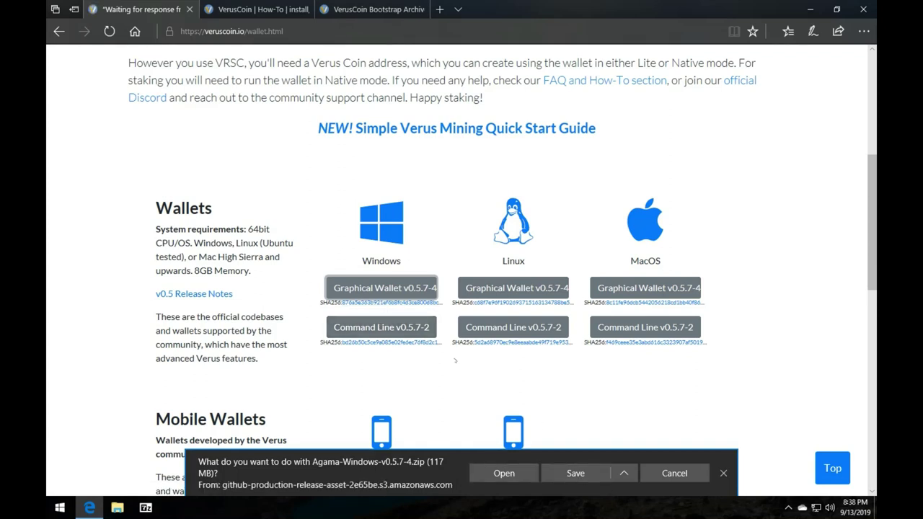
left_click(404, 304)
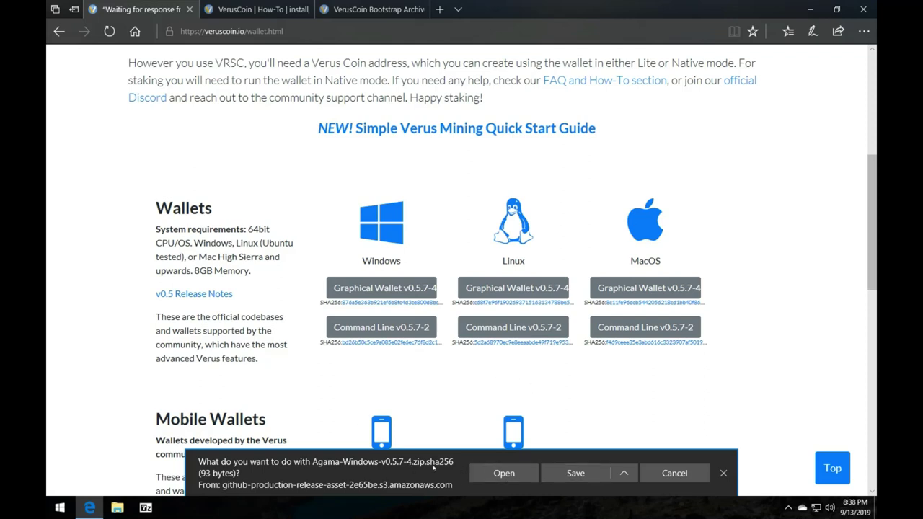
left_click(576, 474)
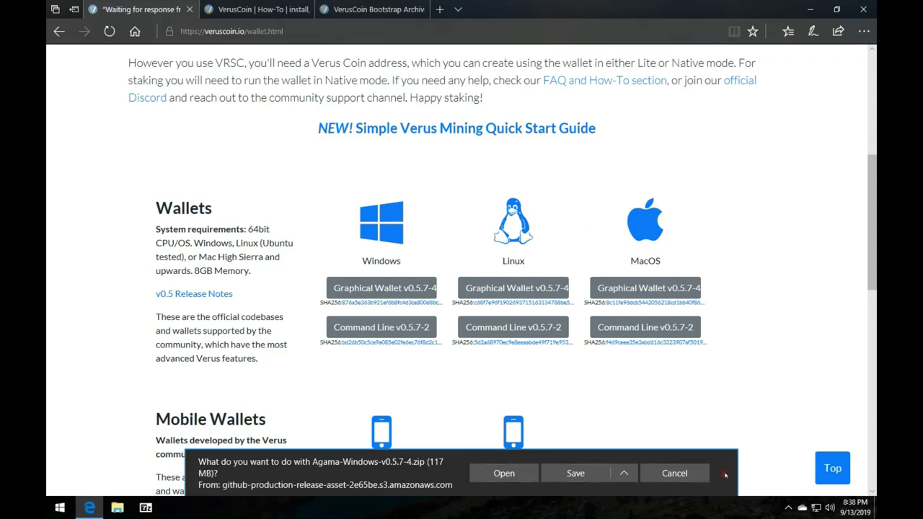
left_click(576, 474)
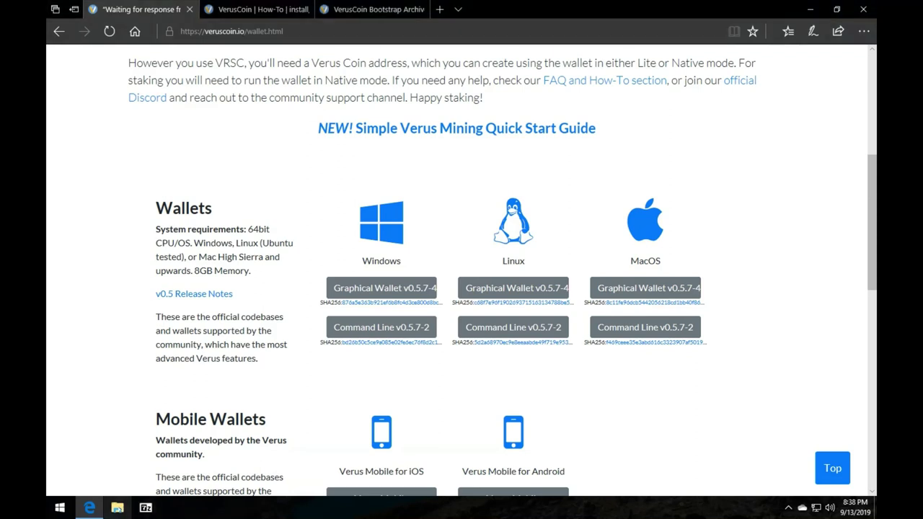
Open the Downloads folder in File Explorer and launch the MD5 & SHA Checksum Utility
left_click(117, 508)
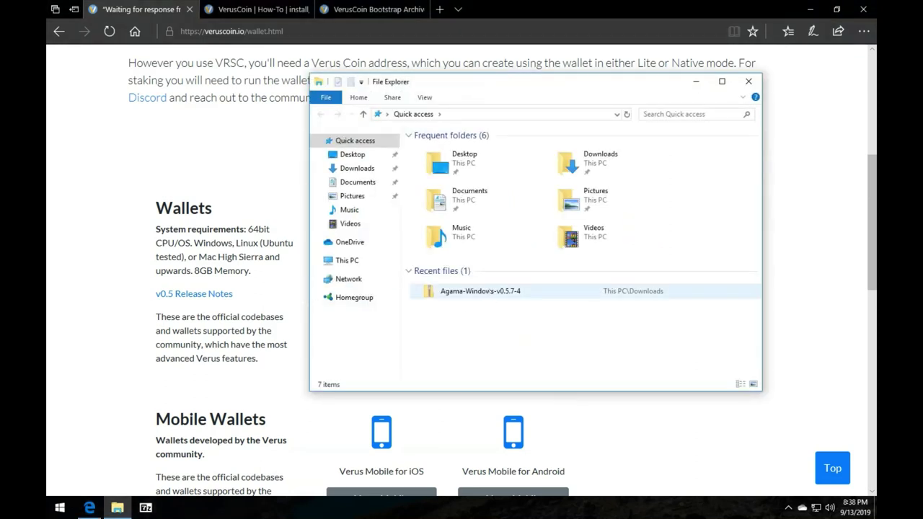
left_click(578, 167)
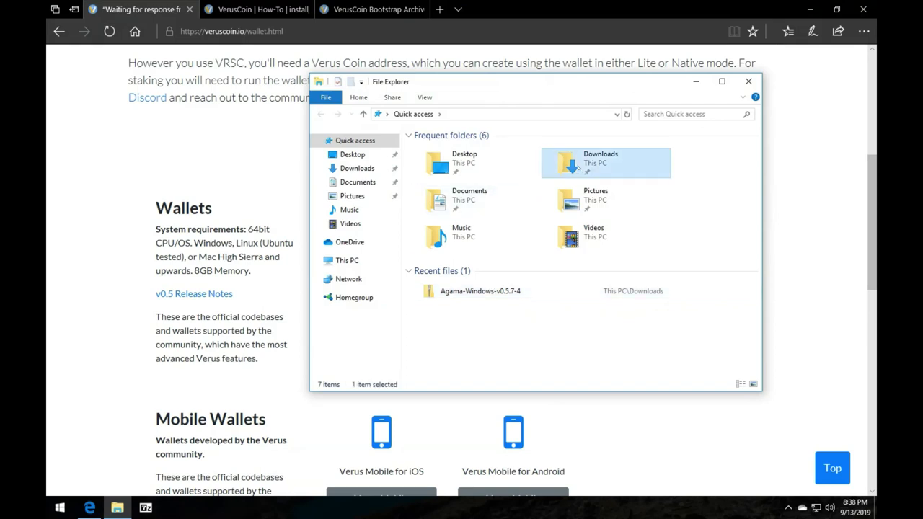
double_click(577, 167)
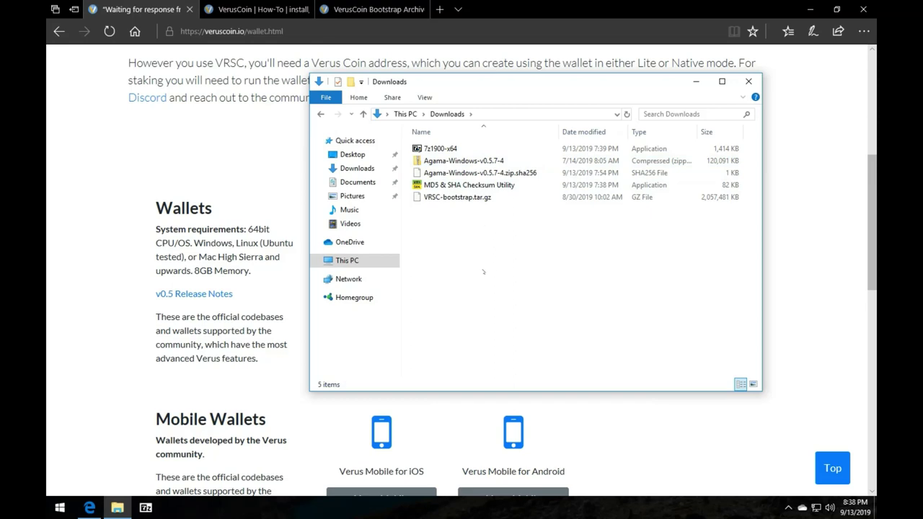
double_click(479, 185)
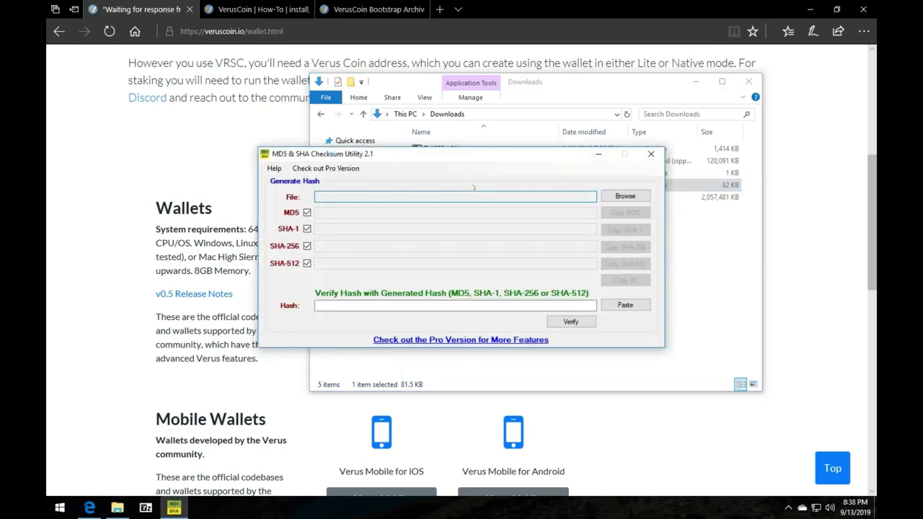
Generate the hashes of Agama-Windows-v0.5.7-4.zip and move the checksum utility window clear of the file list
left_click(624, 197)
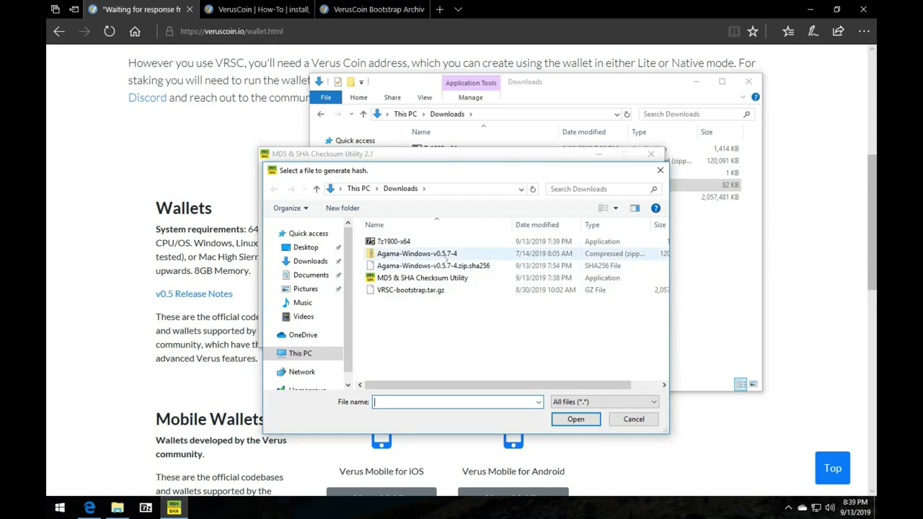
double_click(447, 256)
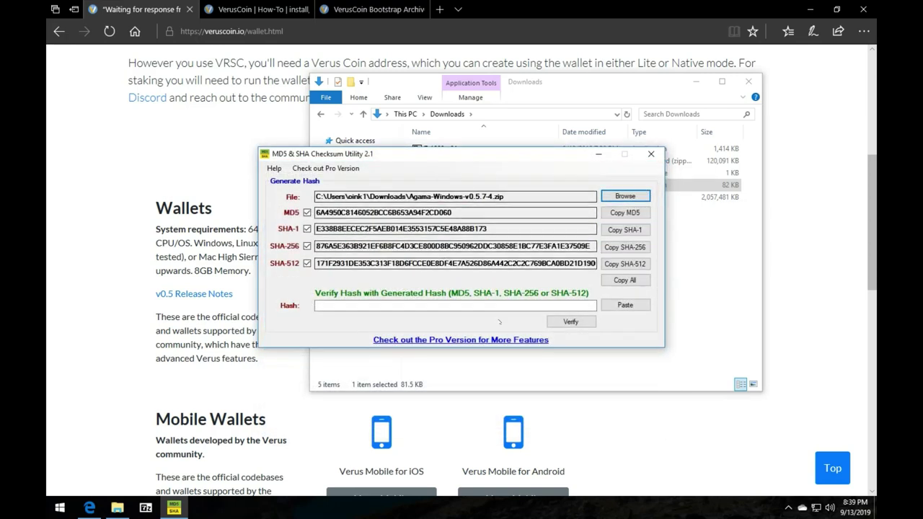
left_click_drag(473, 161, 528, 257)
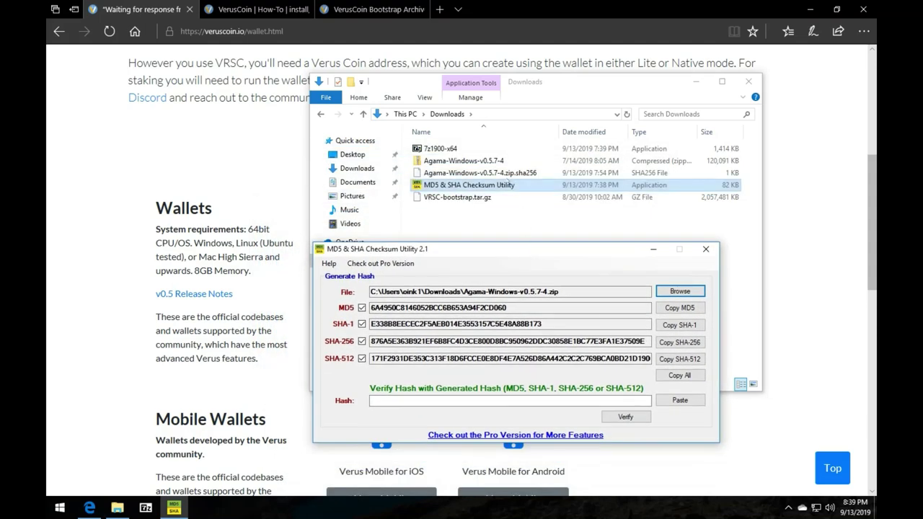
left_click(507, 173)
left_click_drag(507, 173, 503, 173)
double_click(502, 173)
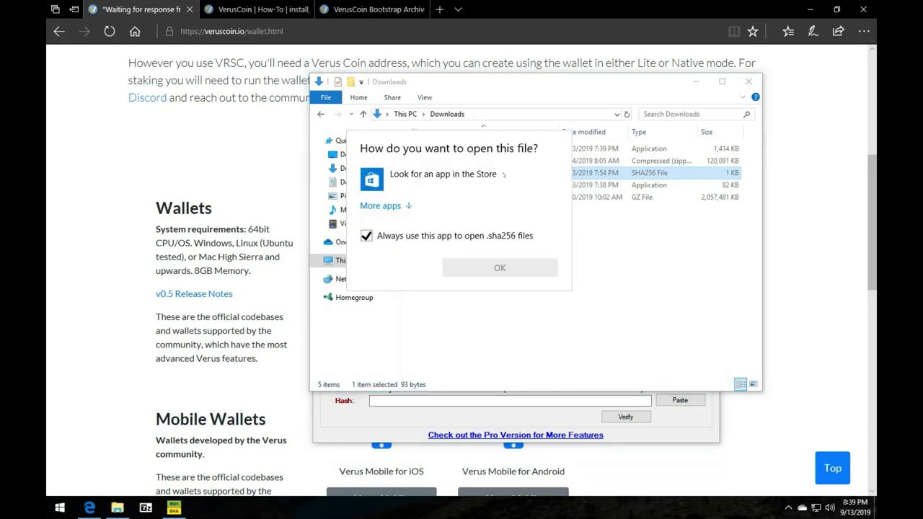
left_click(629, 238)
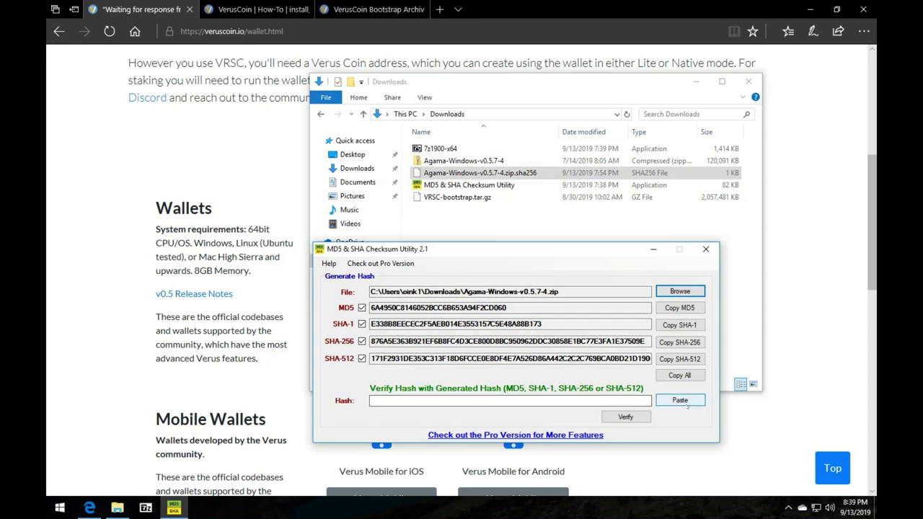
Open Agama-Windows-v0.5.7-4.zip.sha256 with Notepad, without making it the default app for .sha256 files
left_click(495, 173)
right_click(495, 173)
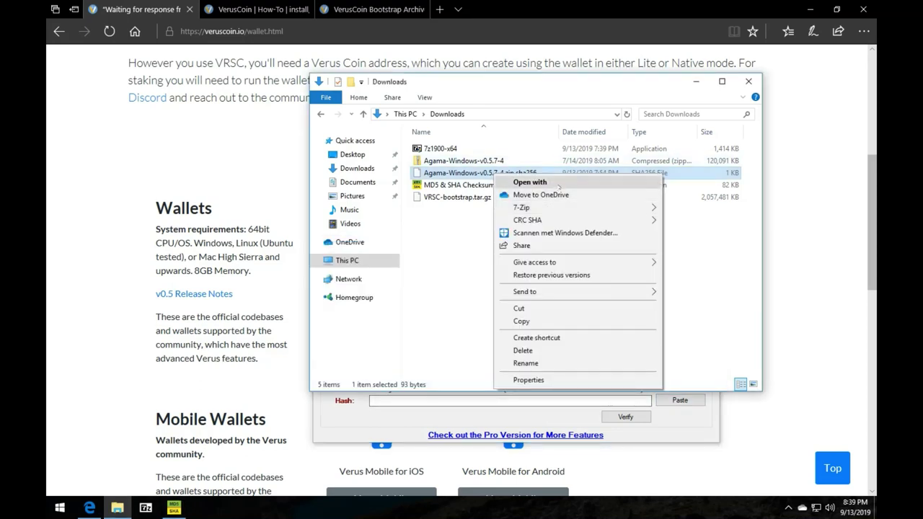
left_click(534, 182)
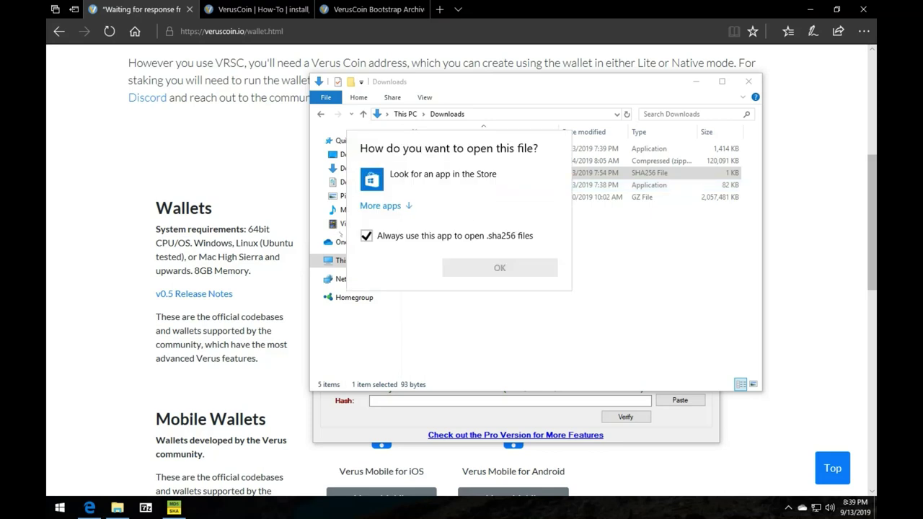
left_click(366, 235)
left_click(392, 206)
left_click(406, 233)
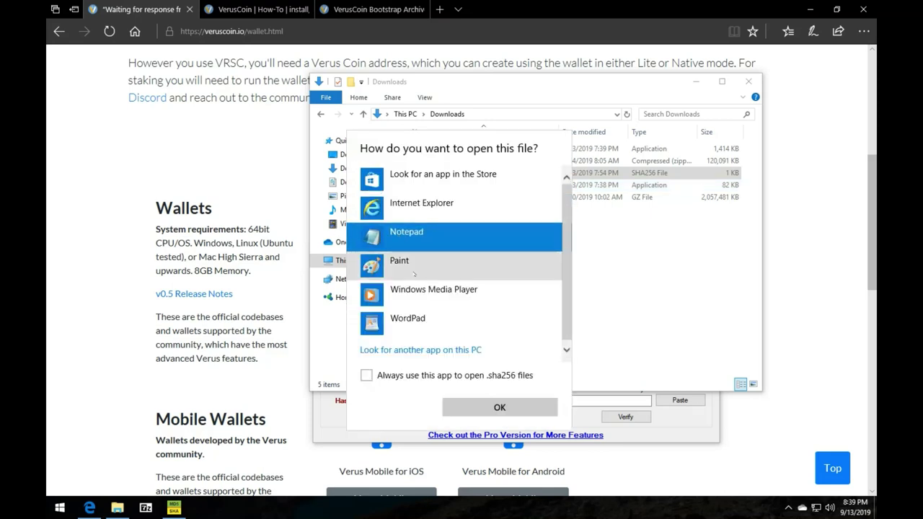
left_click(499, 408)
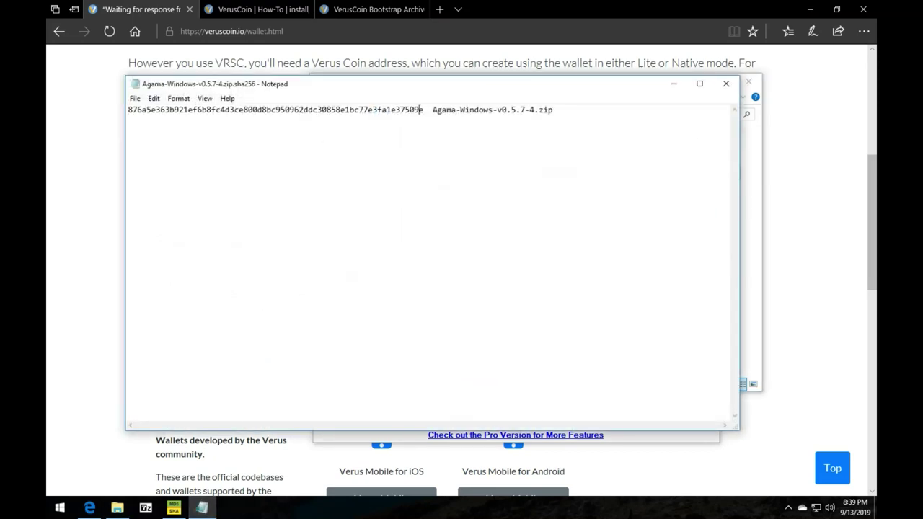
Copy only the hash string from the checksum file and close Notepad
key("shift+Down")
key("shift+Up")
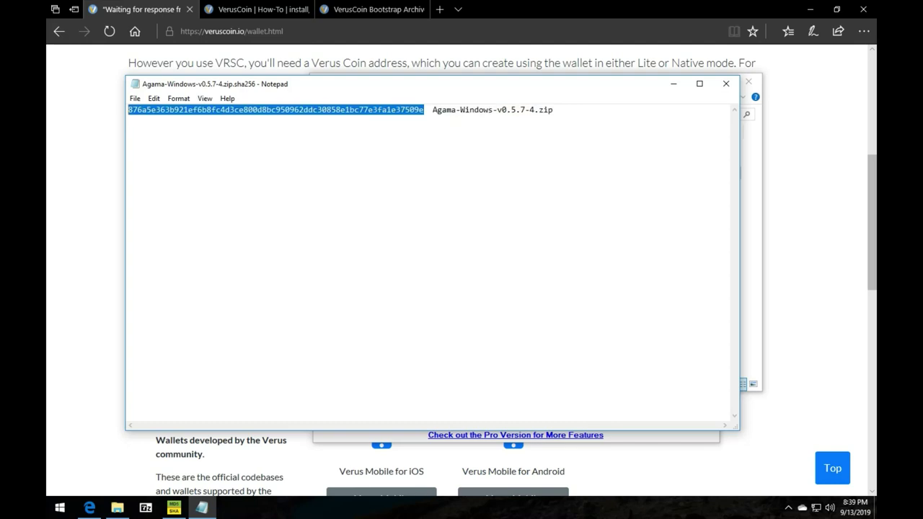
key("shift+F10")
key("Down")
key("Down")
key("Return")
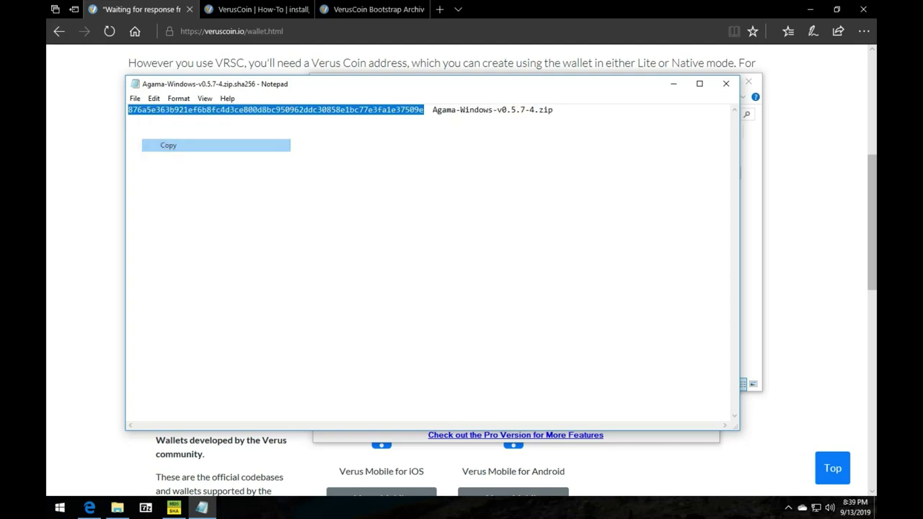
left_click(726, 83)
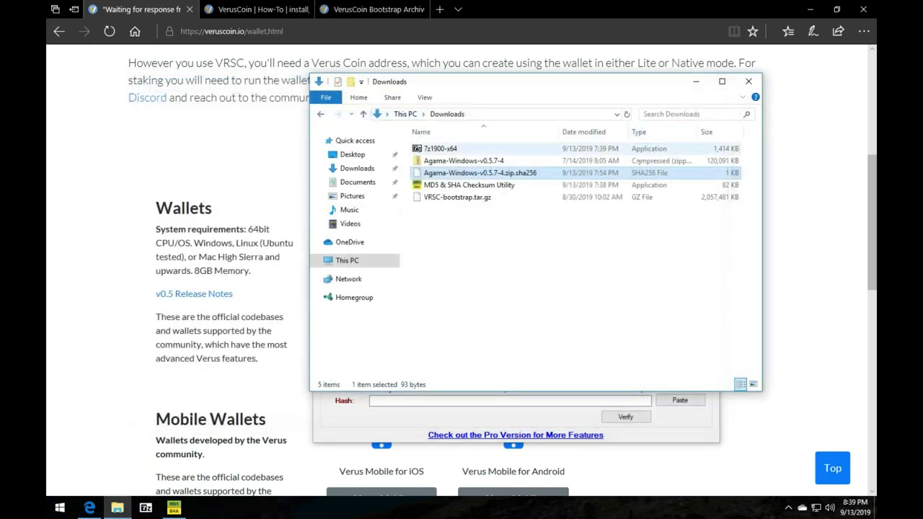
Verify the copied hash against the generated hashes in the checksum utility and close the utility
left_click(371, 400)
right_click(537, 401)
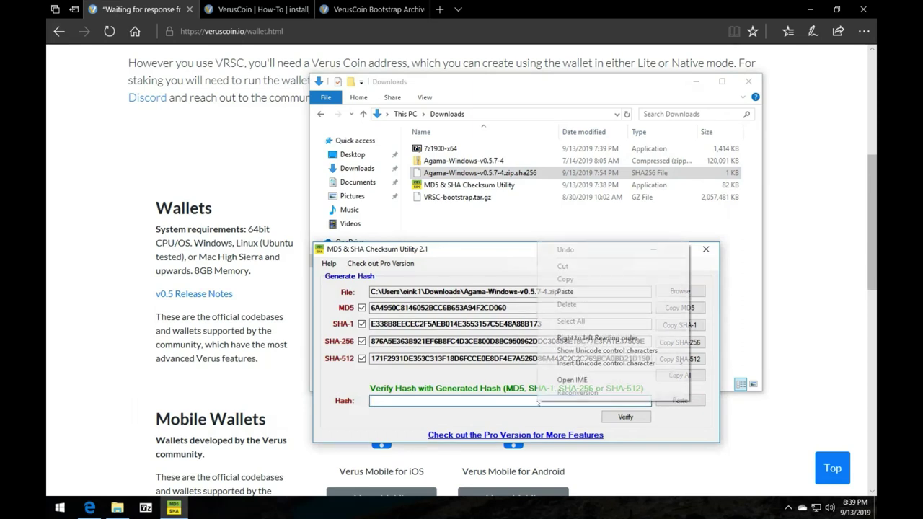
left_click(592, 294)
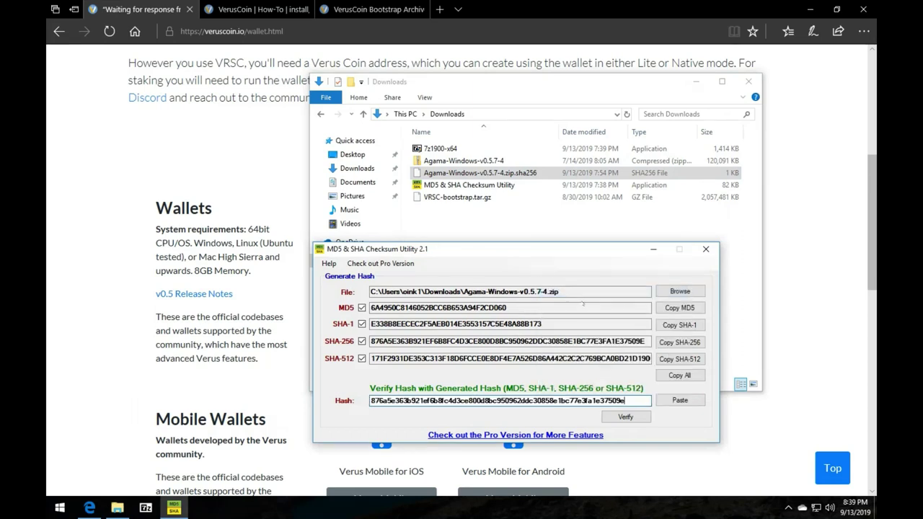
left_click(631, 417)
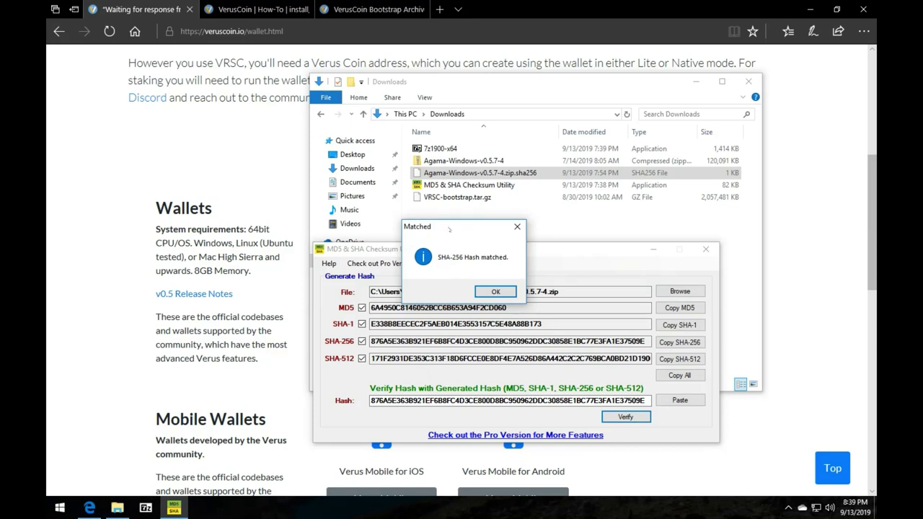
left_click(495, 292)
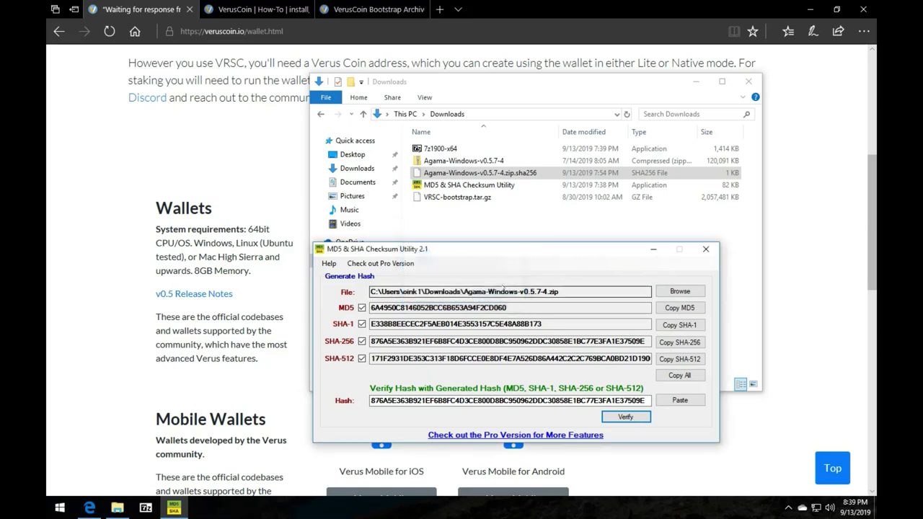
left_click(707, 249)
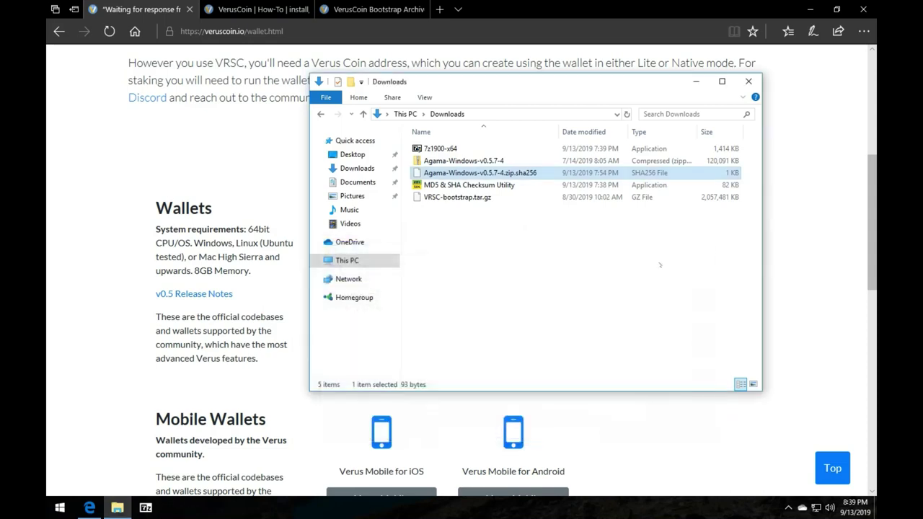
Minimize the browser, look inside the Agama-Windows-v0.5.7-4 archive, and return to the Downloads folder
left_click(446, 160)
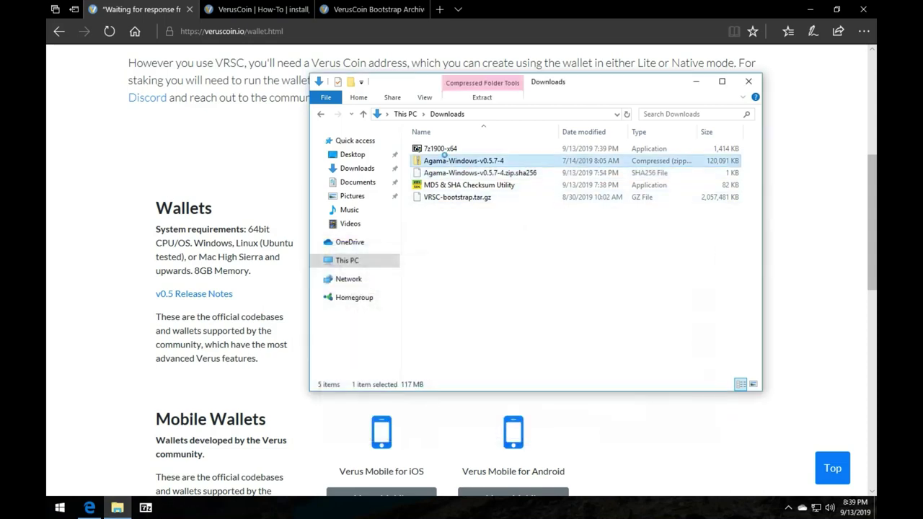
left_click(819, 13)
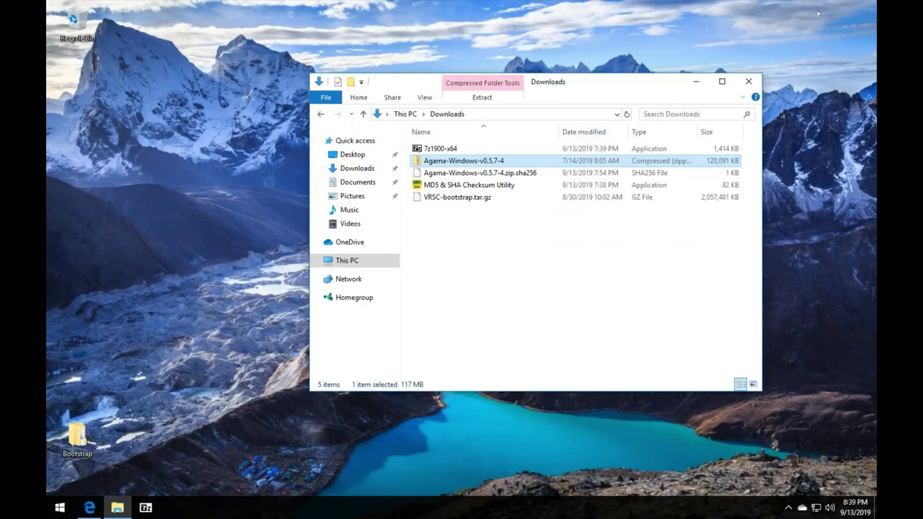
double_click(499, 160)
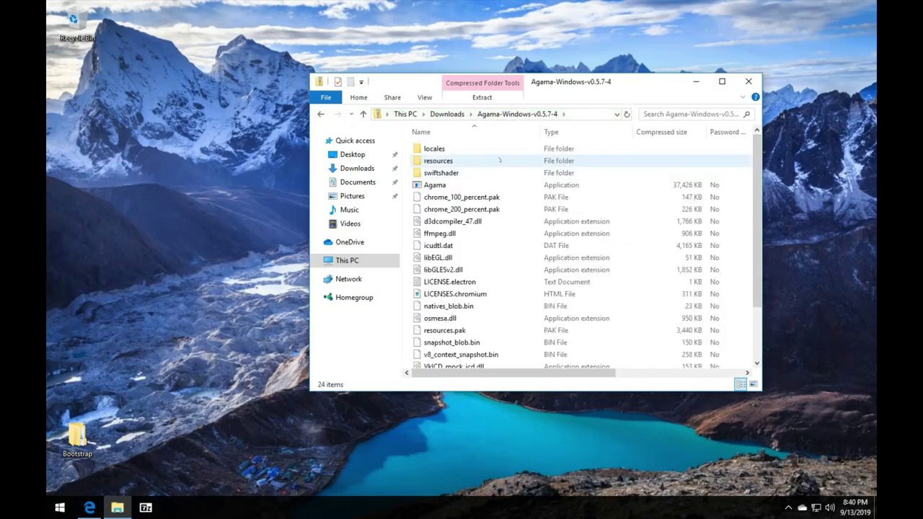
left_click(459, 114)
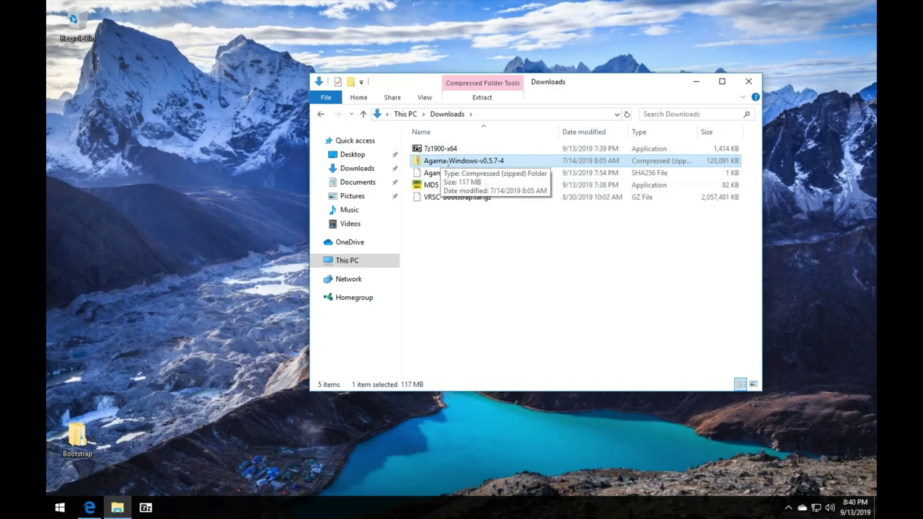
Start extracting the Agama-Windows-v0.5.7-4 archive with Extract All and browse to the Desktop for the destination
right_click(447, 162)
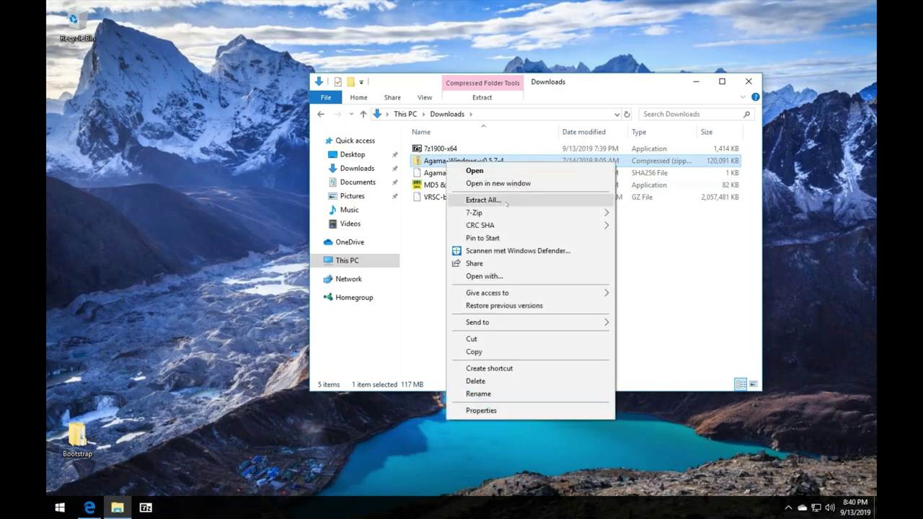
left_click(482, 199)
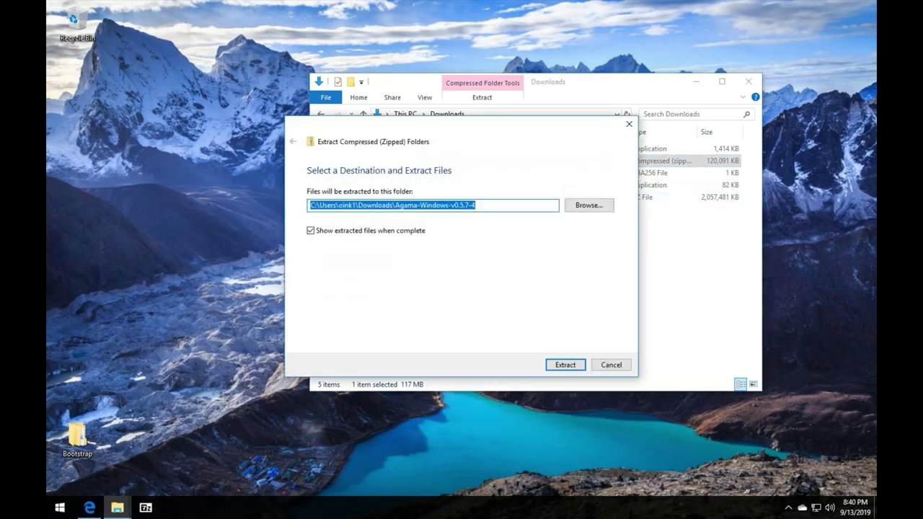
left_click_drag(358, 206, 390, 205)
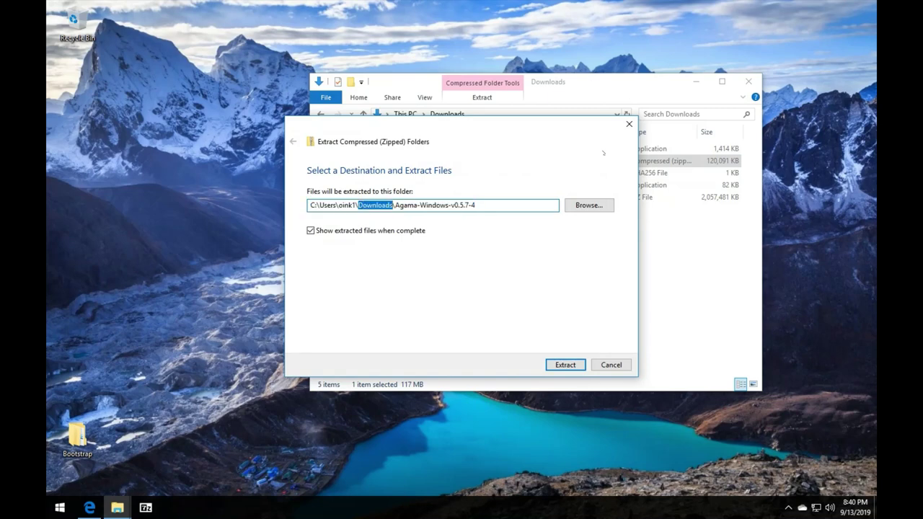
left_click(590, 205)
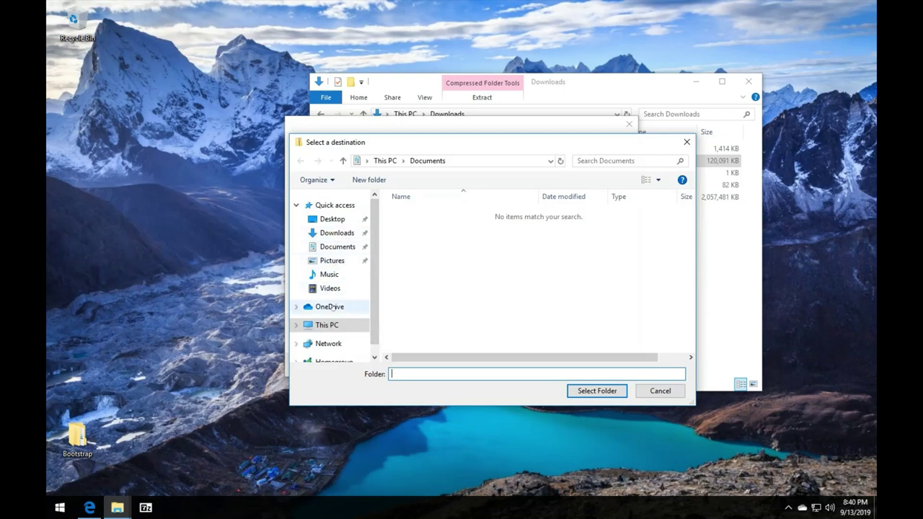
left_click(333, 220)
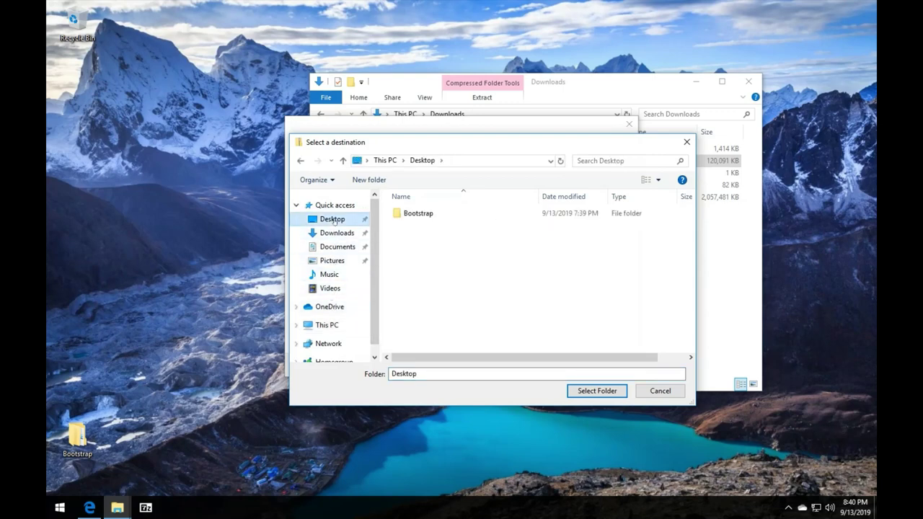
Try to choose a folder named Agama on the Desktop as the destination by entering its name
double_click(404, 373)
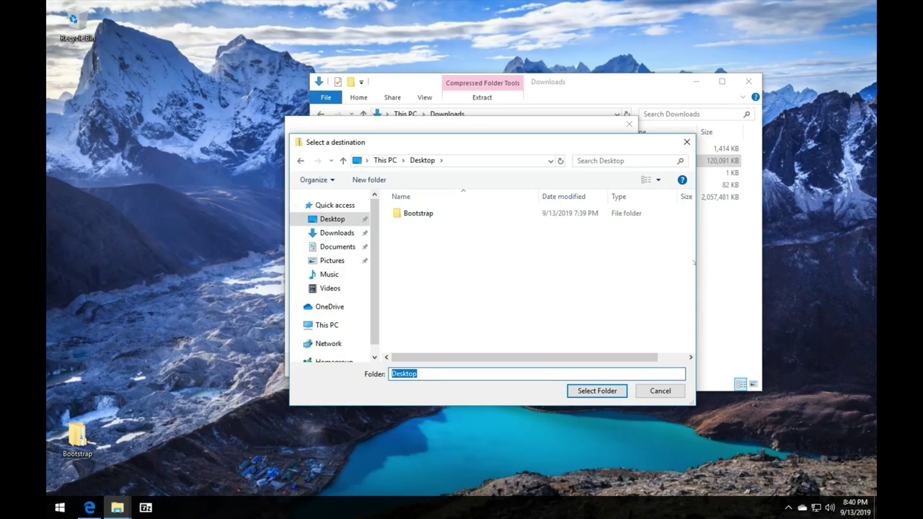
type("Agama")
key("Return")
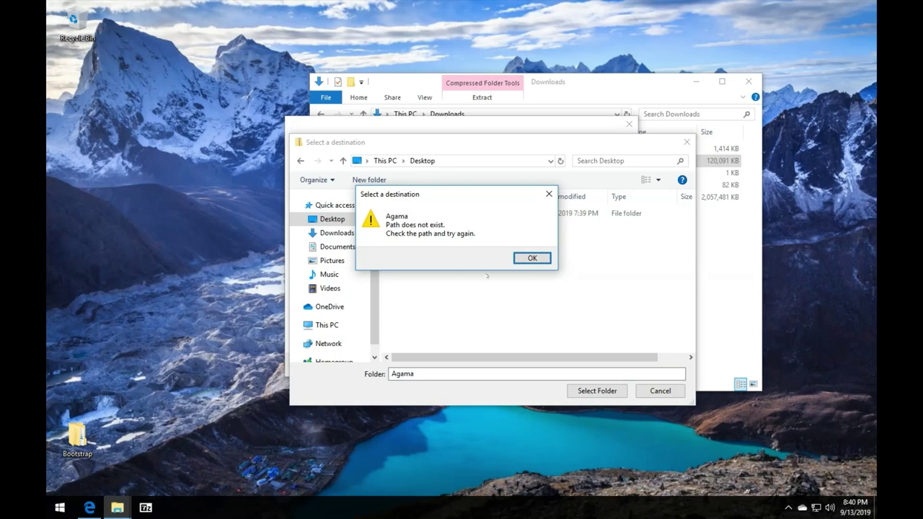
left_click(541, 258)
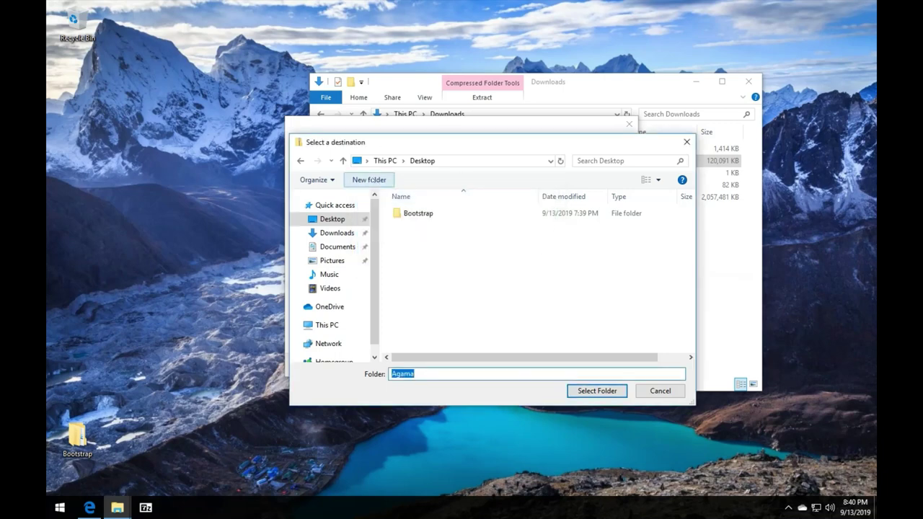
Create a new folder named Agama on the Desktop and select it as the extraction destination
left_click(369, 180)
type("Agama")
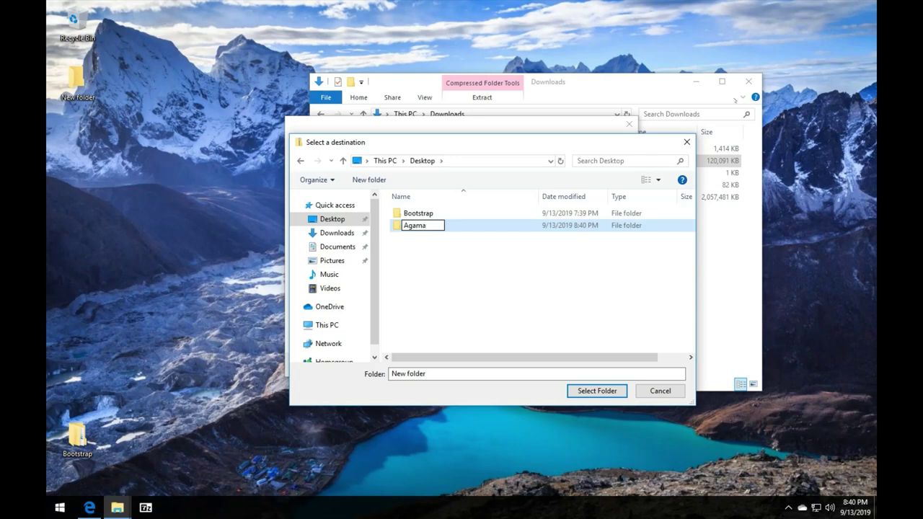
key("Return")
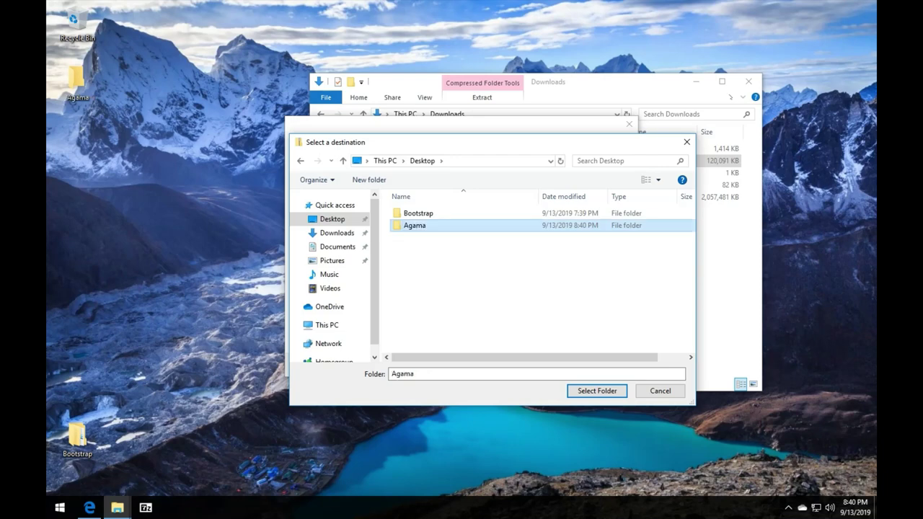
double_click(448, 224)
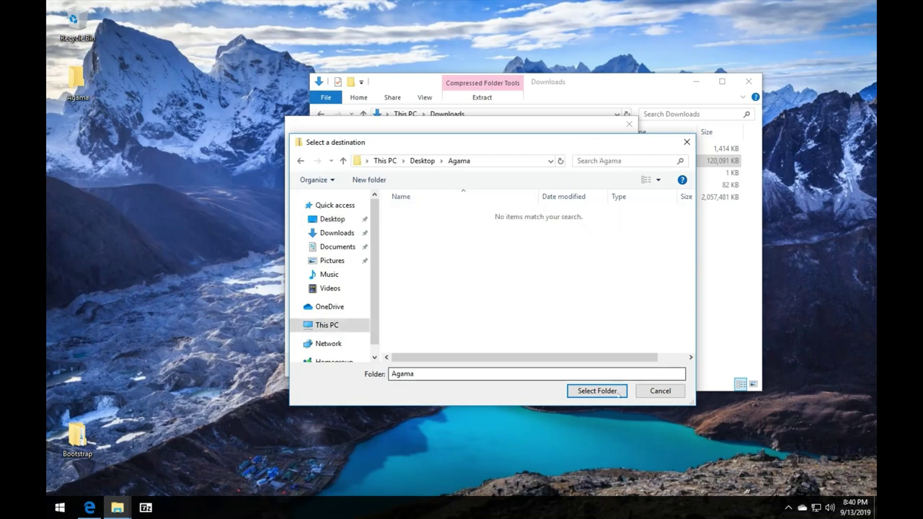
left_click(597, 391)
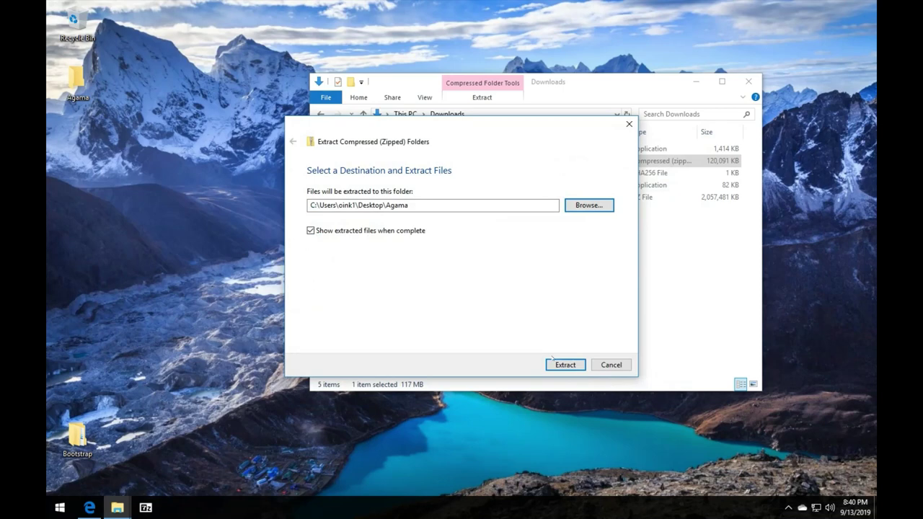
Extract the archive into the Agama folder and close the window showing the extracted files
left_click(568, 365)
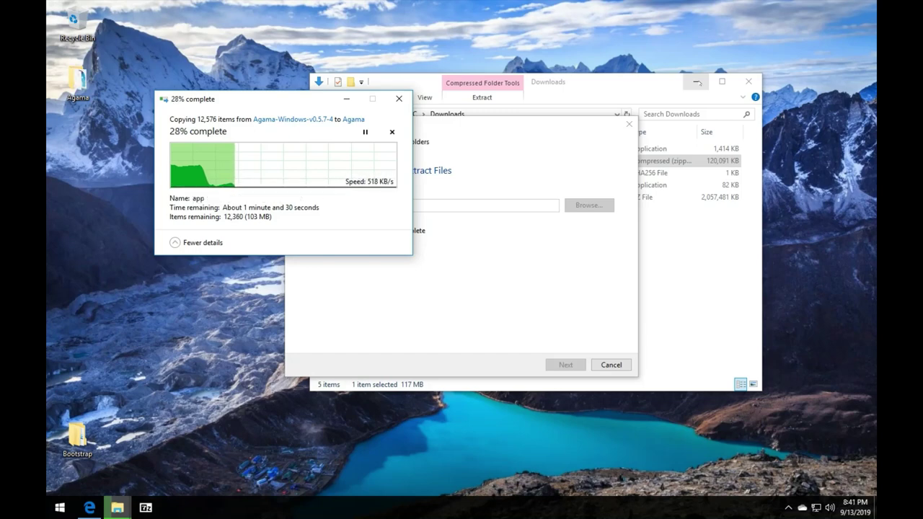
left_click(698, 77)
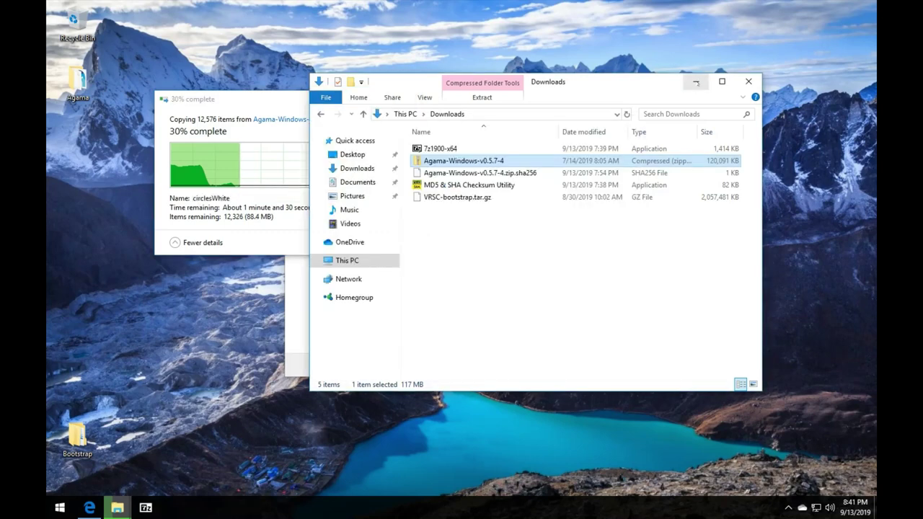
left_click(697, 81)
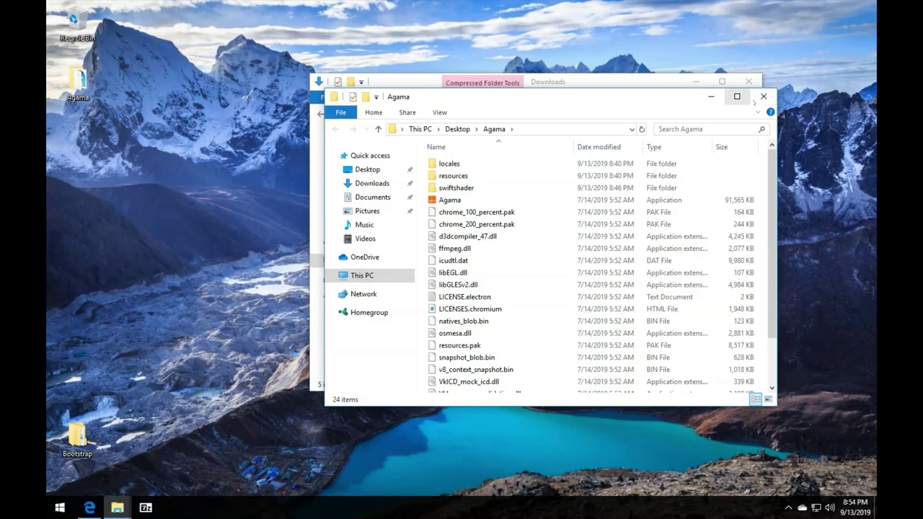
left_click(763, 100)
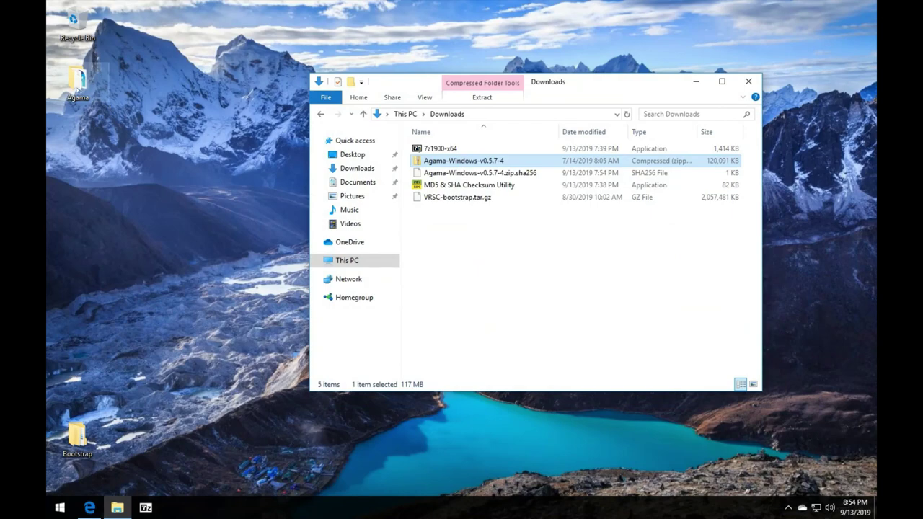
Create a desktop shortcut to the Agama application in the extracted folder, then close that folder and minimize Downloads
double_click(78, 83)
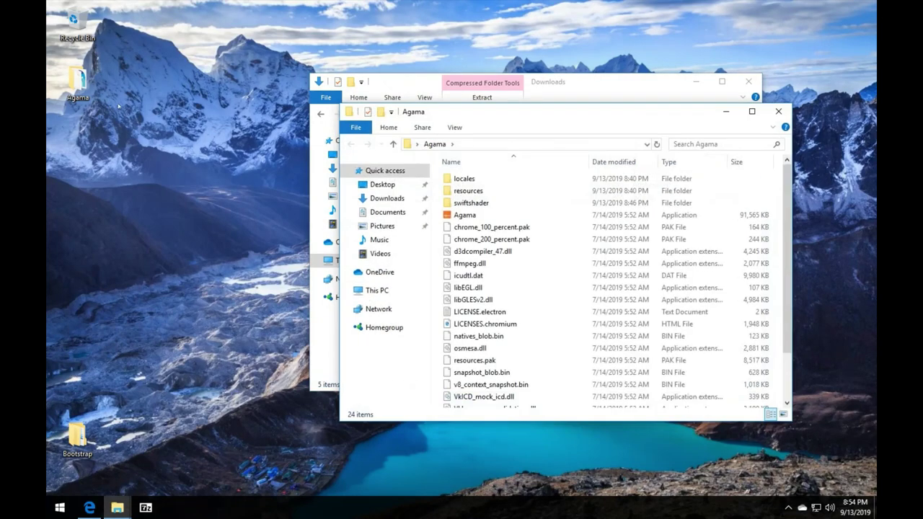
left_click_drag(465, 215, 87, 232)
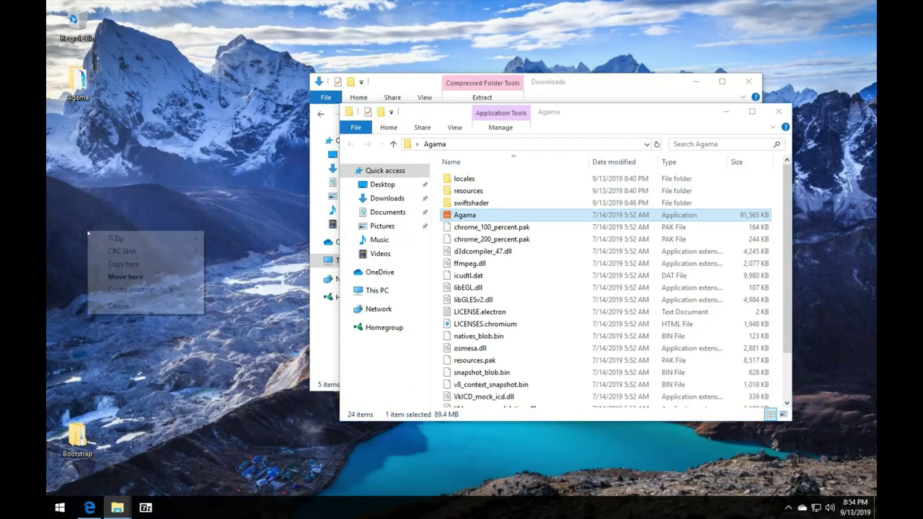
left_click(141, 289)
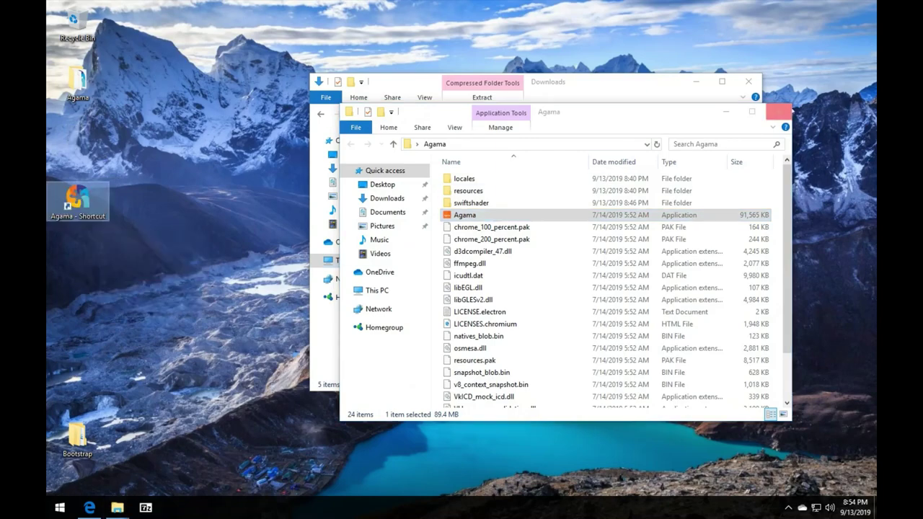
left_click(778, 112)
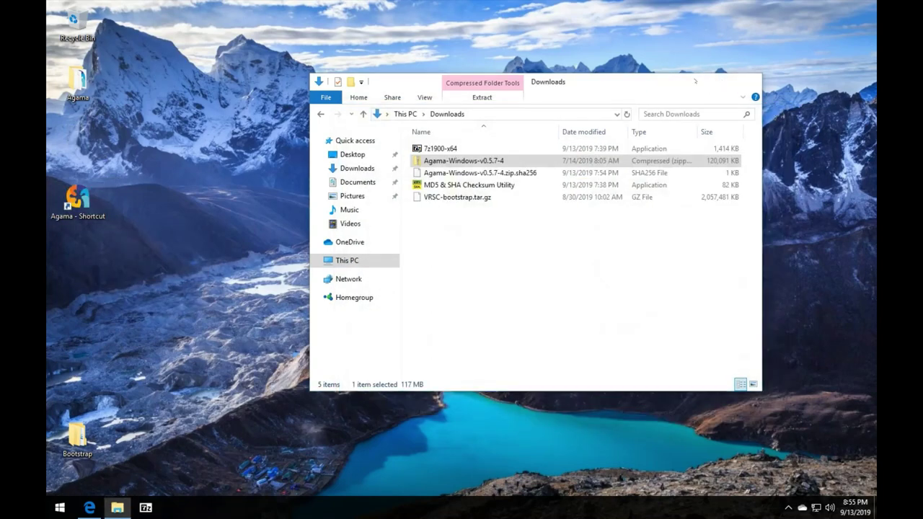
left_click(696, 82)
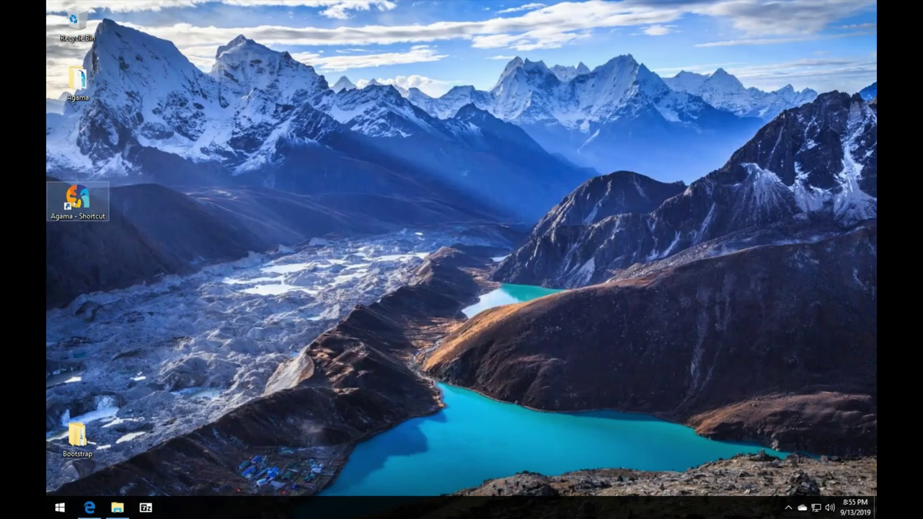
Launch Agama from its desktop shortcut and allow it through the firewall on private and public networks
left_click(76, 200)
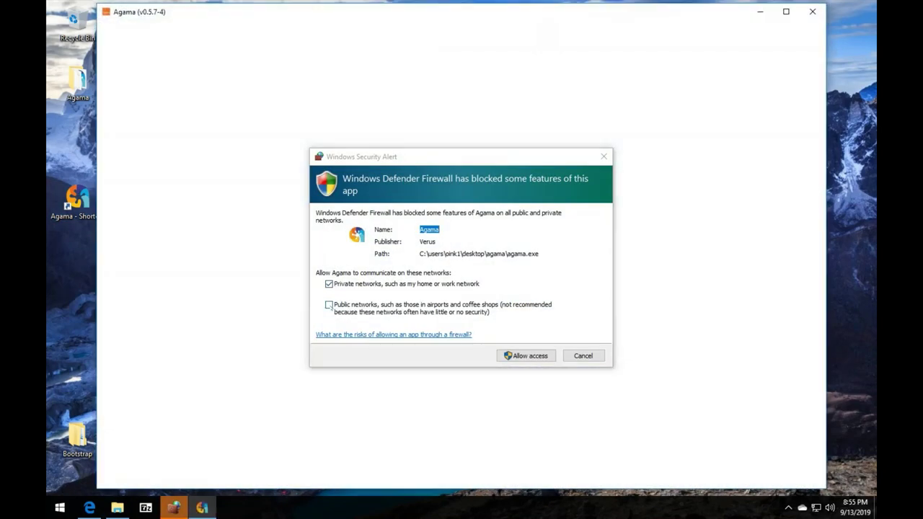
left_click(329, 305)
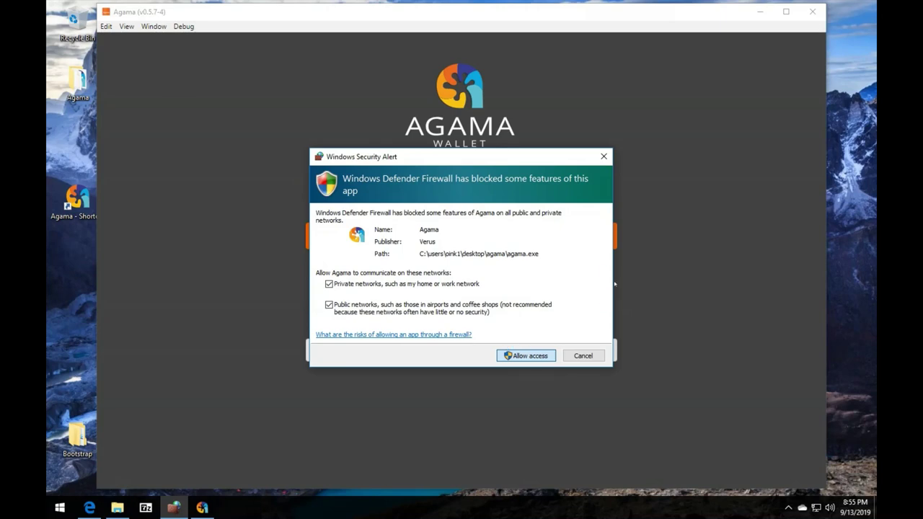
key("Return")
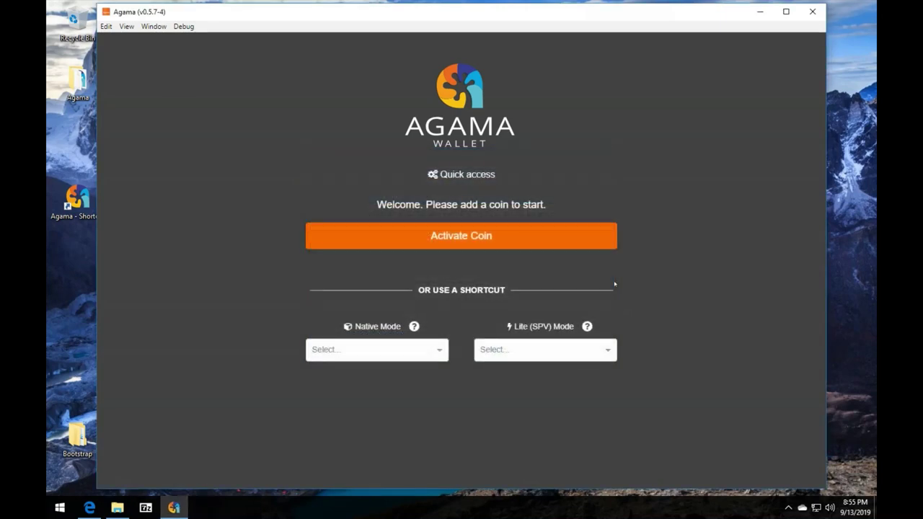
Look through the coins offered for Native Mode, Lite (SPV) Mode and Activate Coin, and close the coin selection
left_click(439, 350)
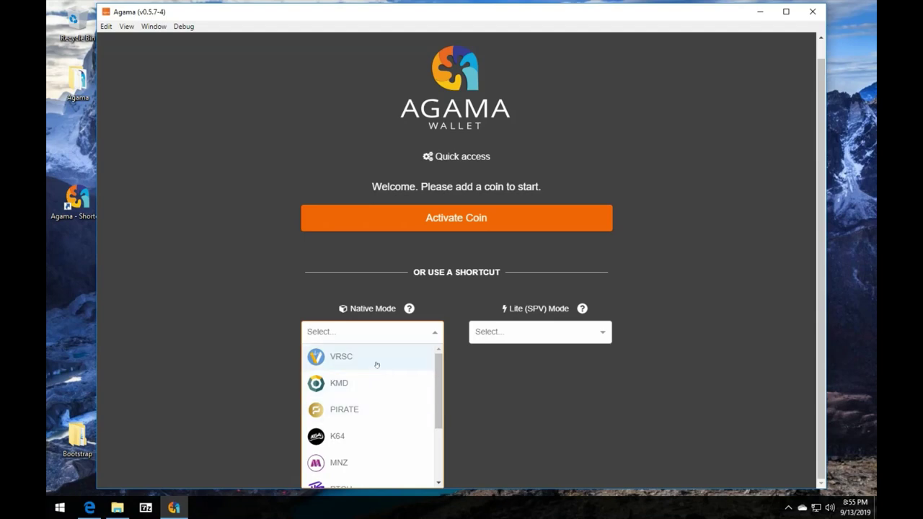
left_click(533, 333)
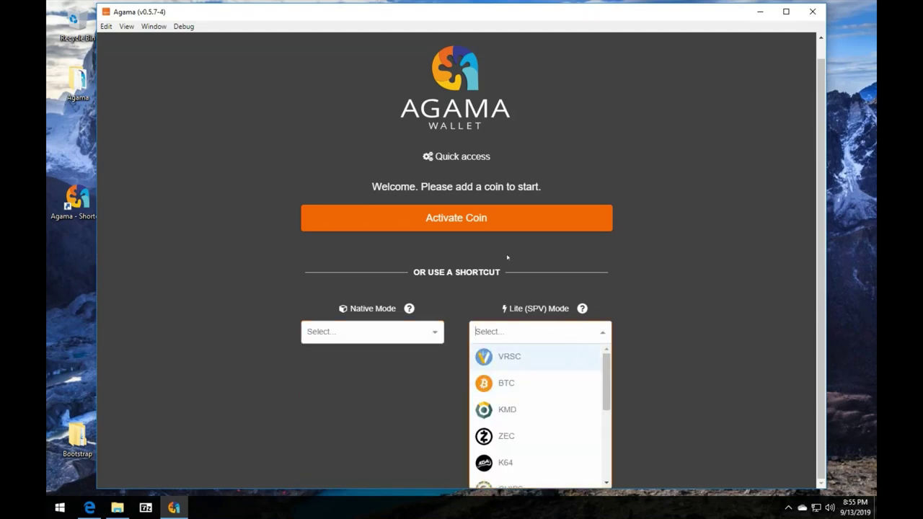
left_click(456, 222)
left_click(456, 238)
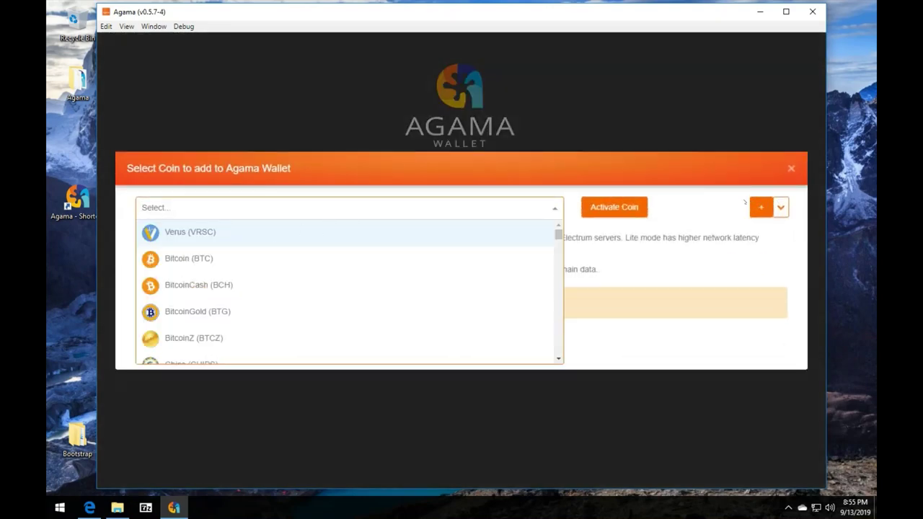
left_click(791, 168)
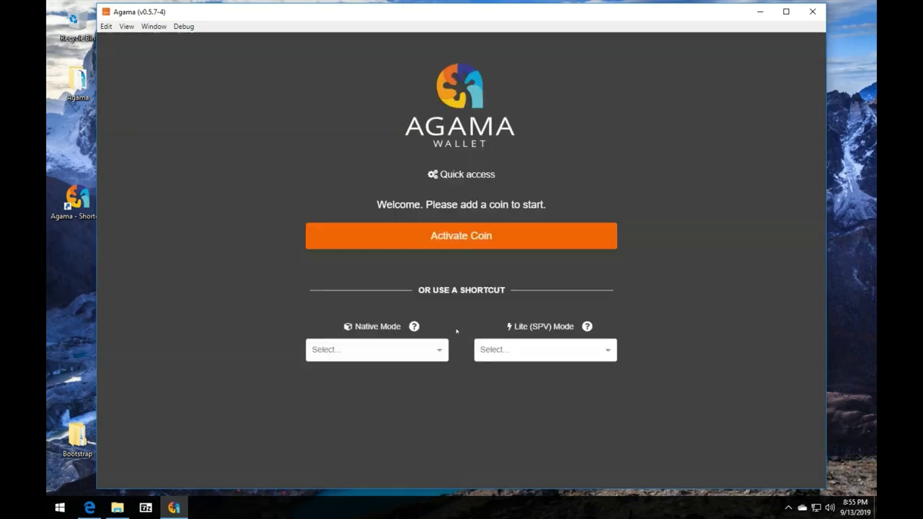
Choose VRSC in Native Mode and dismiss the notice about the Zcash params
left_click(440, 350)
left_click(414, 363)
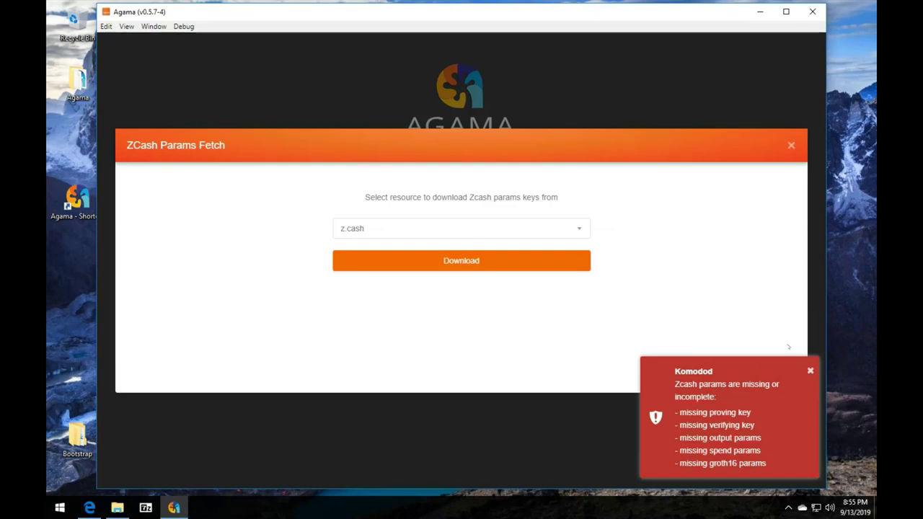
left_click(808, 372)
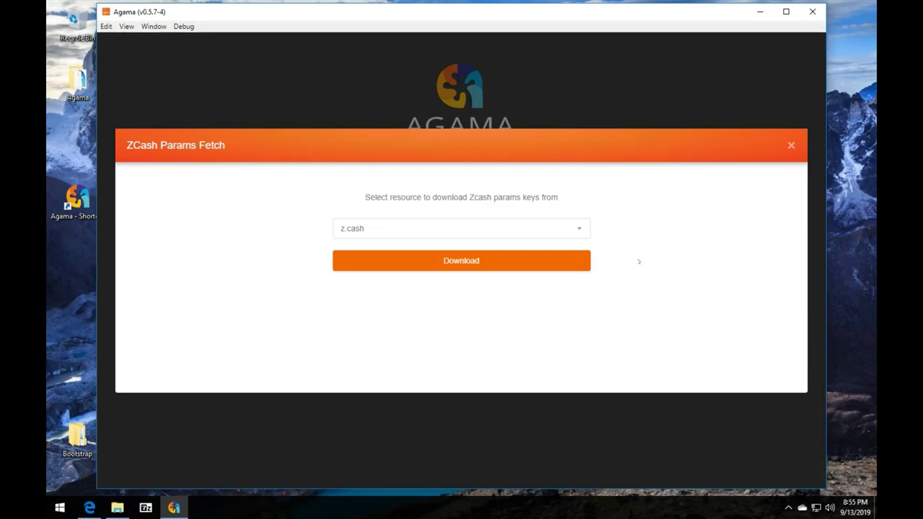
Download the Zcash params keys from z.cash and close the ZCash Params Fetch dialog
left_click(577, 229)
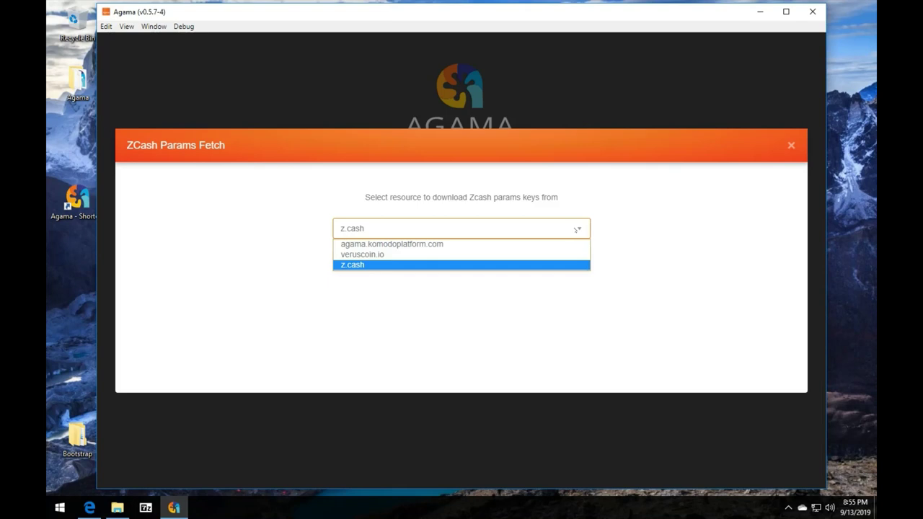
left_click(361, 265)
left_click(456, 262)
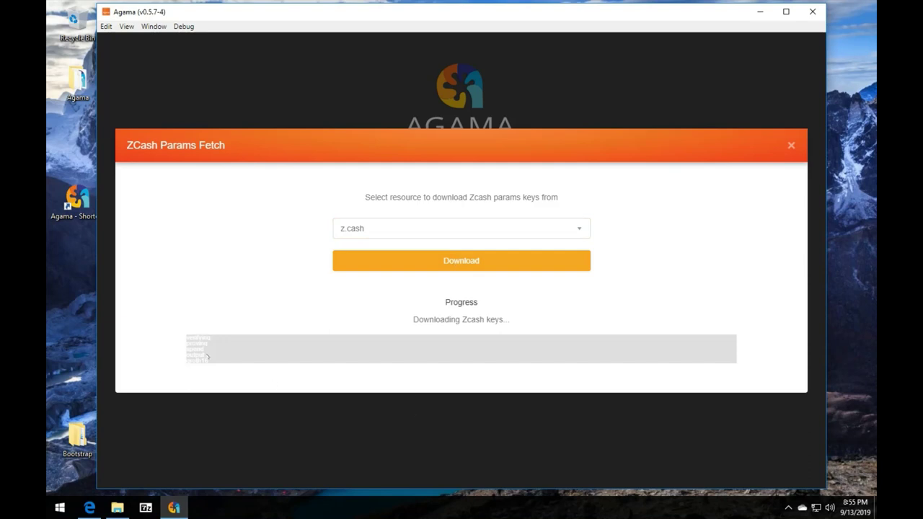
mouse_move(855, 507)
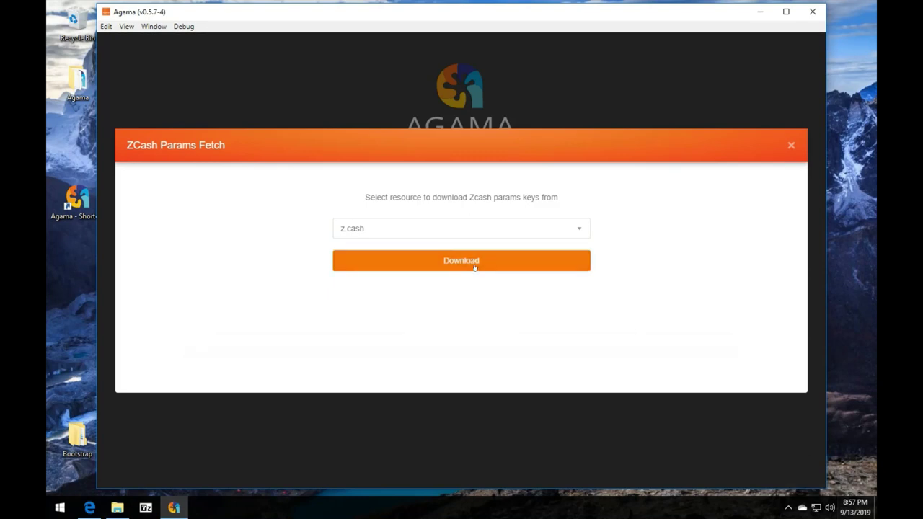
left_click(476, 266)
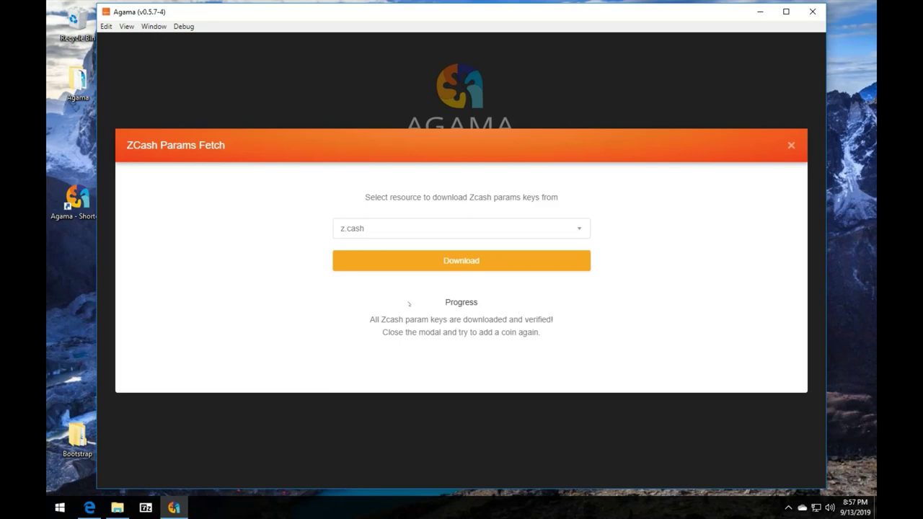
left_click(791, 145)
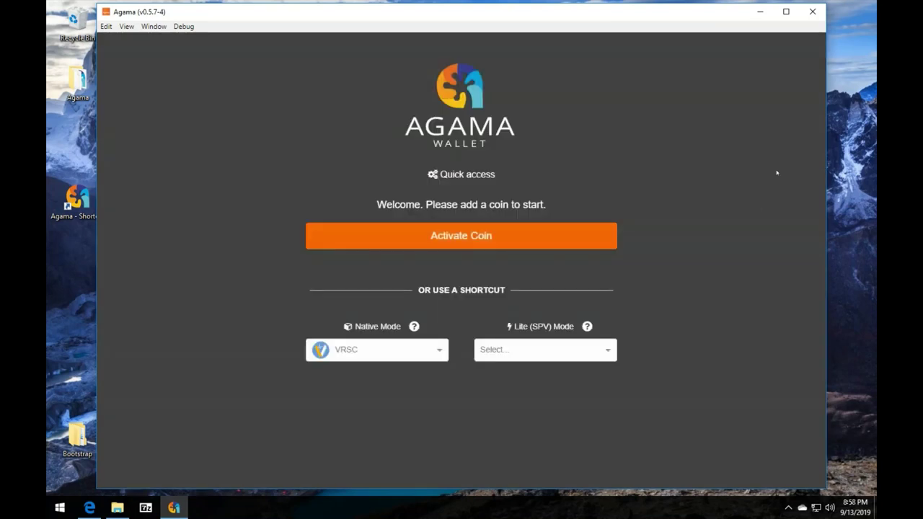
Activate VRSC in Native Mode and allow verusd through the firewall on private and public networks
left_click(438, 351)
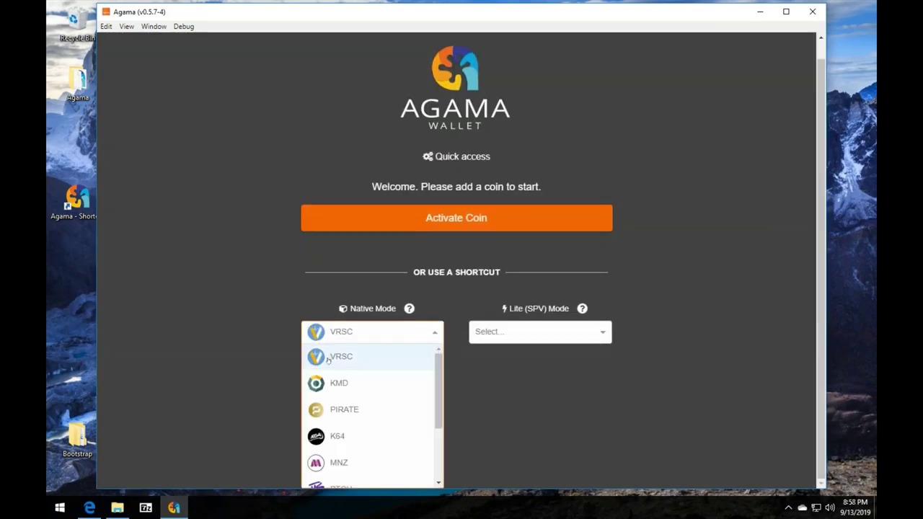
key("BackSpace")
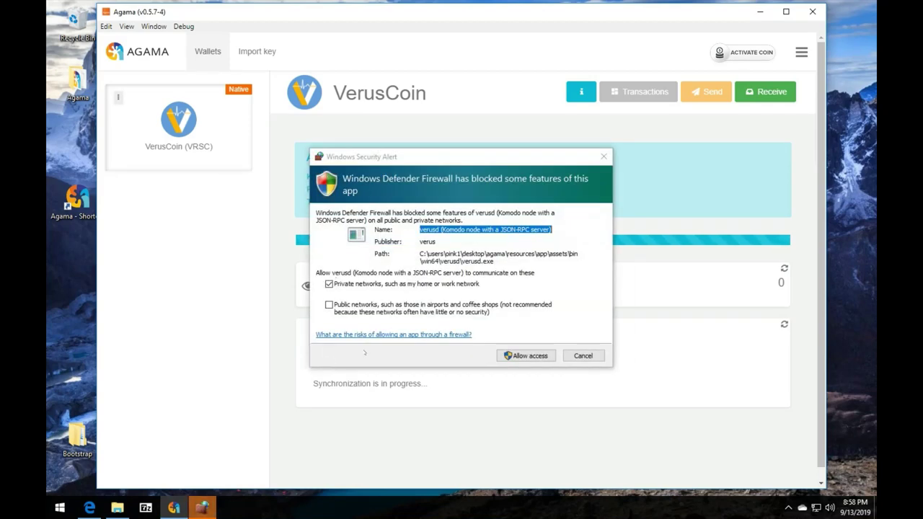
left_click(337, 306)
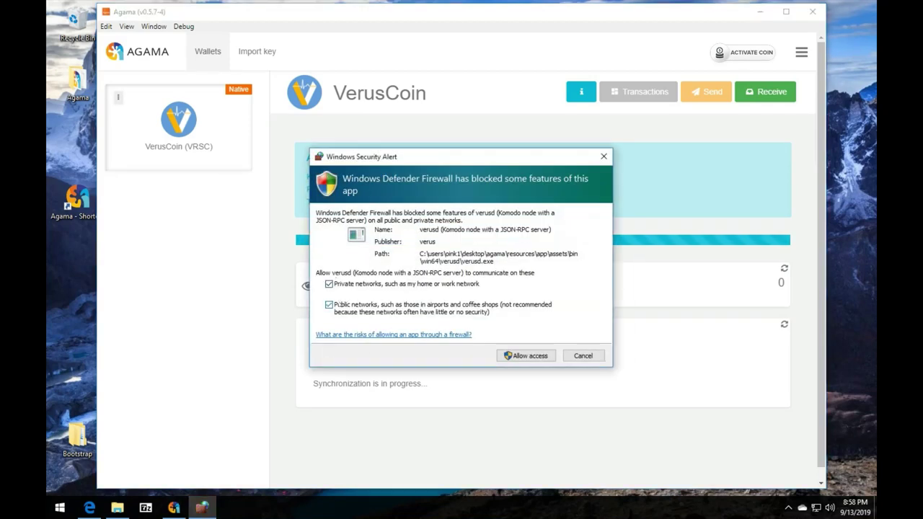
left_click(530, 355)
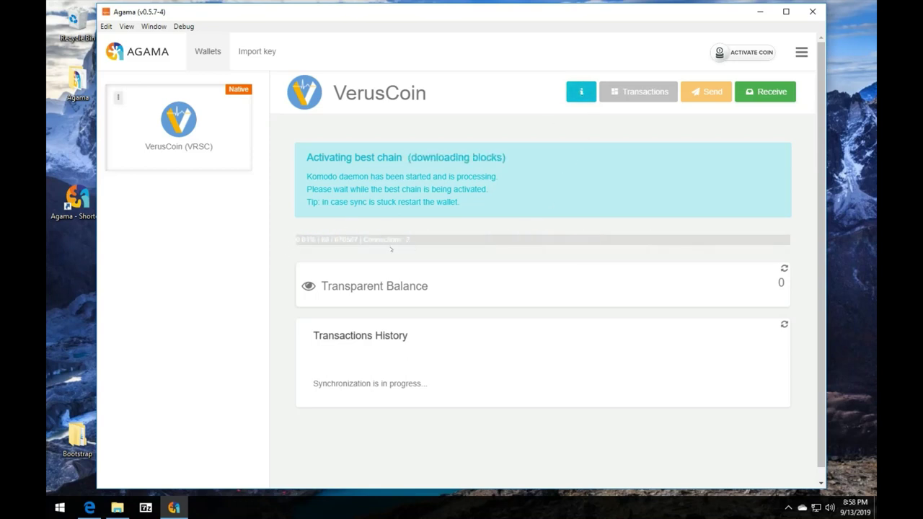
Close Agama and run the 7z1900-x64 installer from the Downloads folder
mouse_move(174, 508)
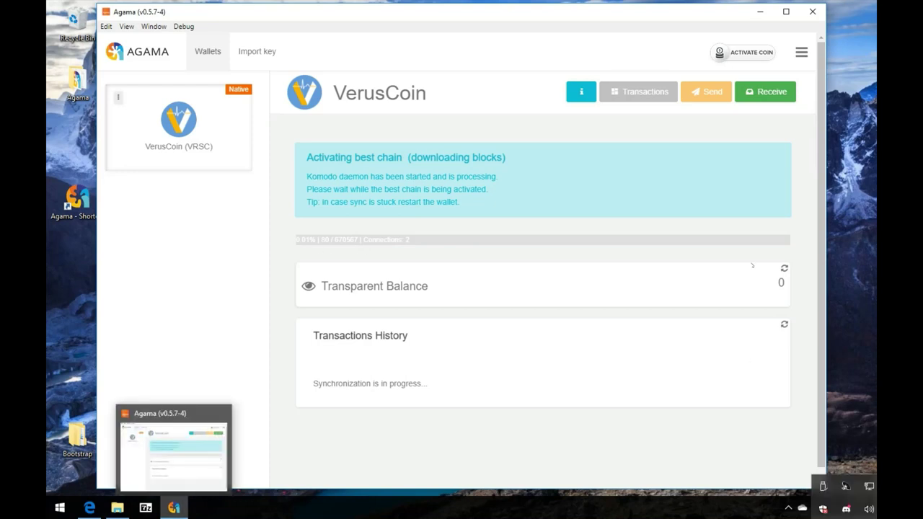
left_click(812, 12)
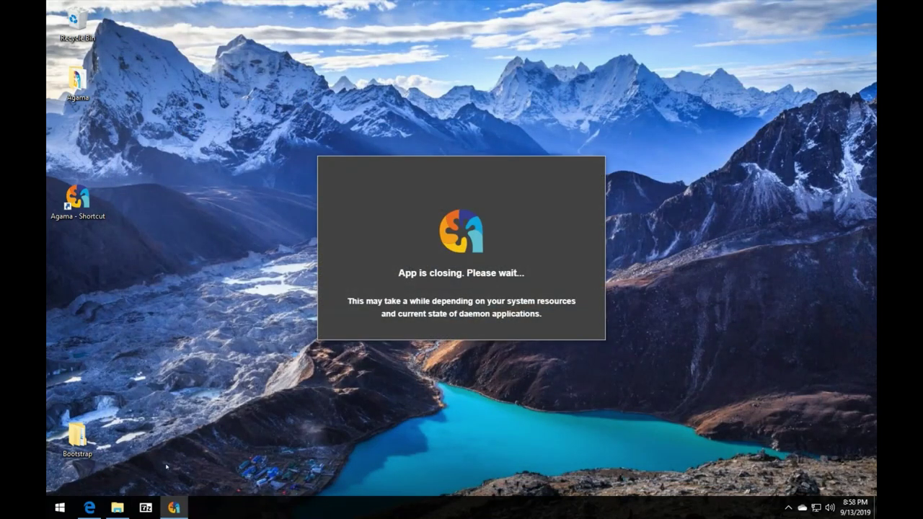
left_click(117, 508)
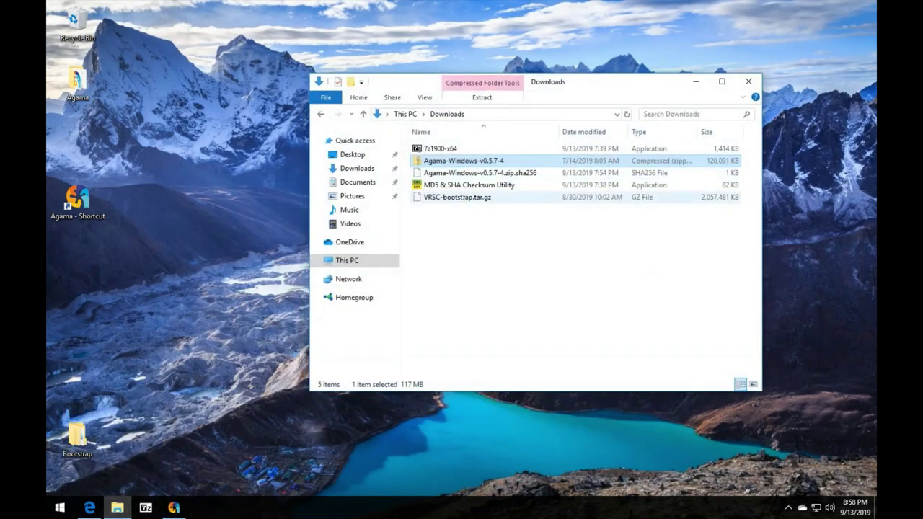
left_click(462, 197)
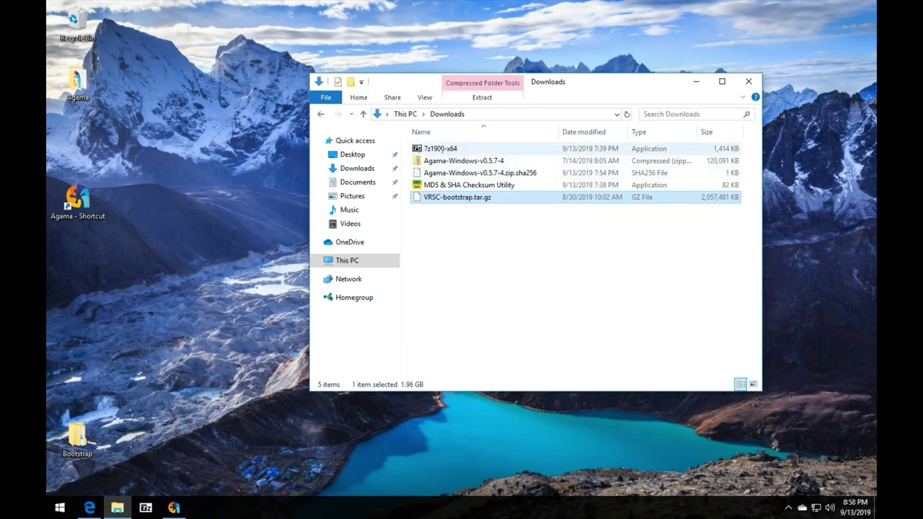
left_click(443, 149)
double_click(442, 149)
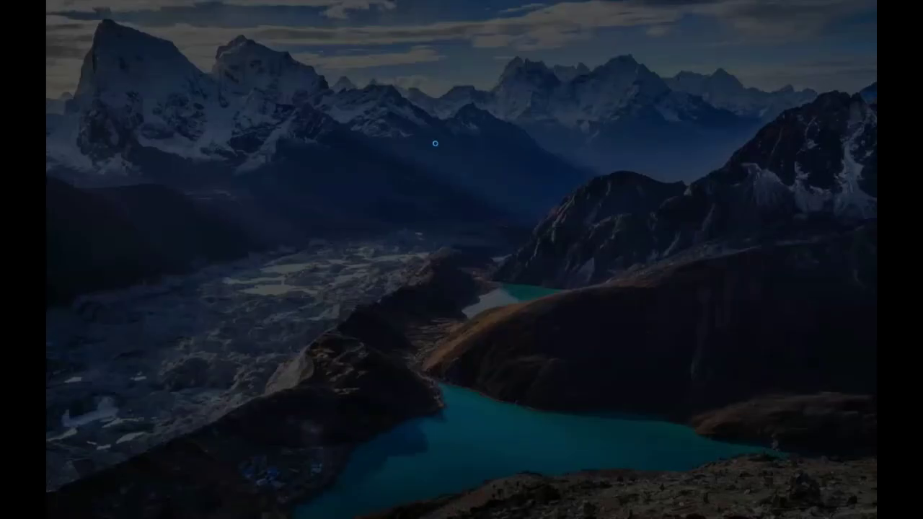
left_click(403, 336)
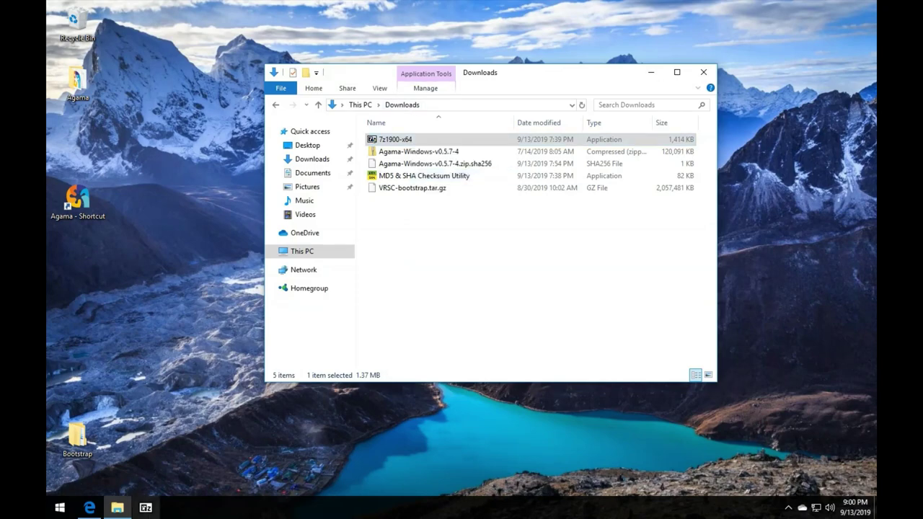
Switch to 7-Zip, browse to the Downloads folder and select VRSC-bootstrap.tar.gz
left_click(145, 507)
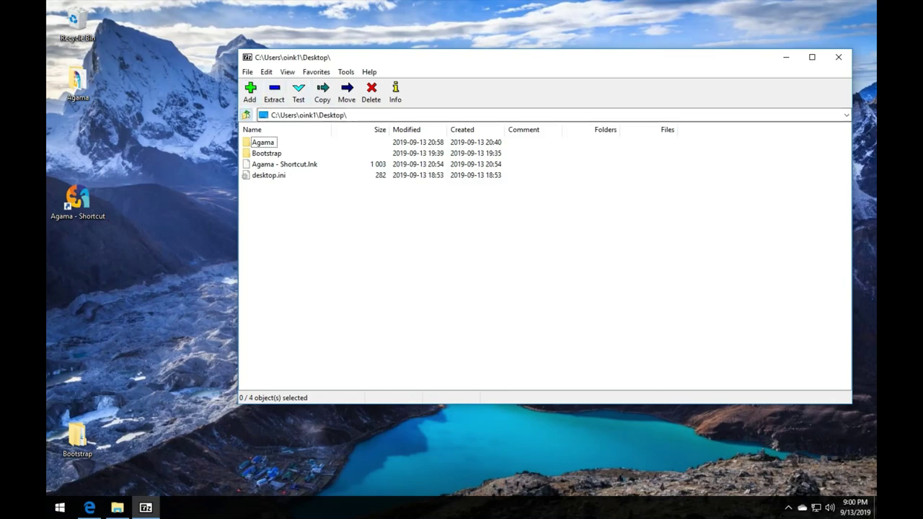
left_click(246, 114)
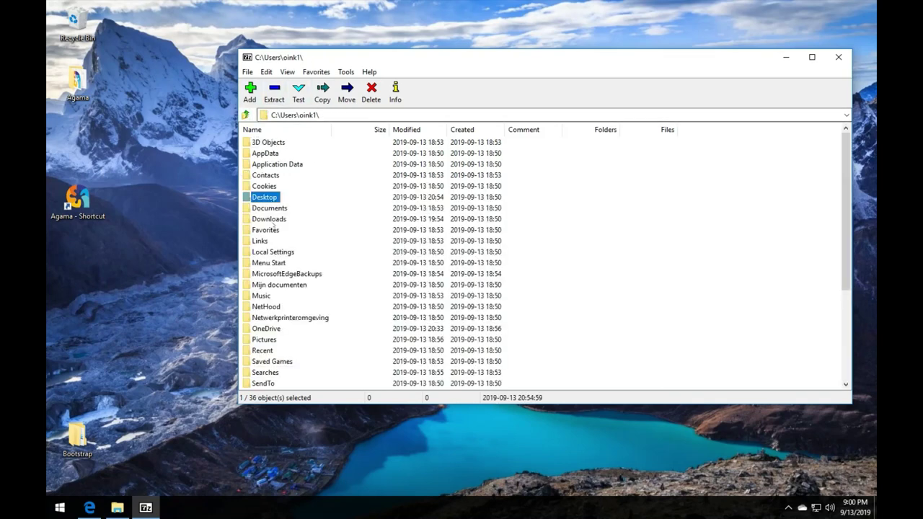
double_click(278, 219)
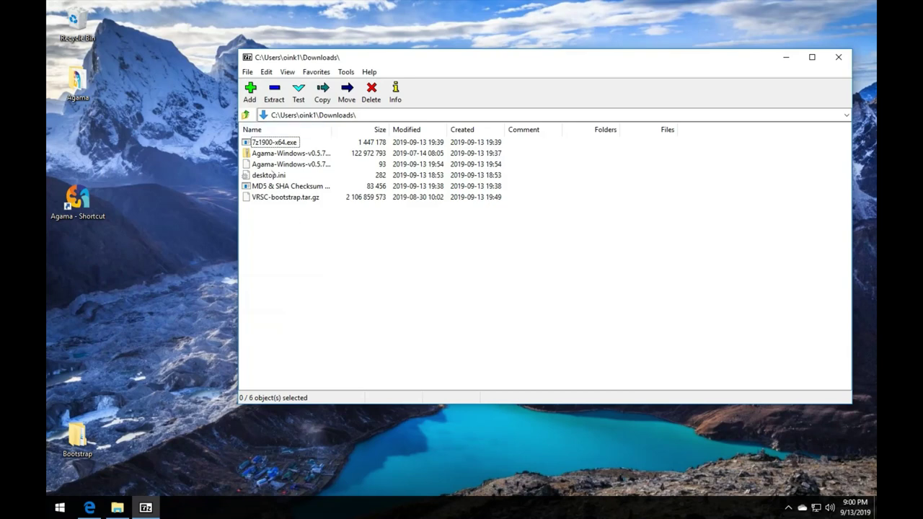
left_click(270, 198)
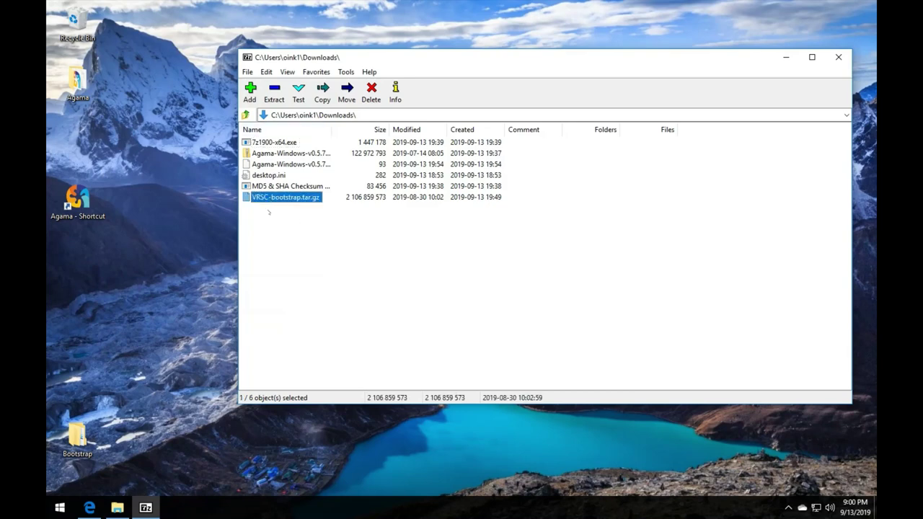
Switch to Edge, show the How-To list on the Verus FAQ & How-To page, and read the guide to install Bootstrap into Agama
left_click(89, 508)
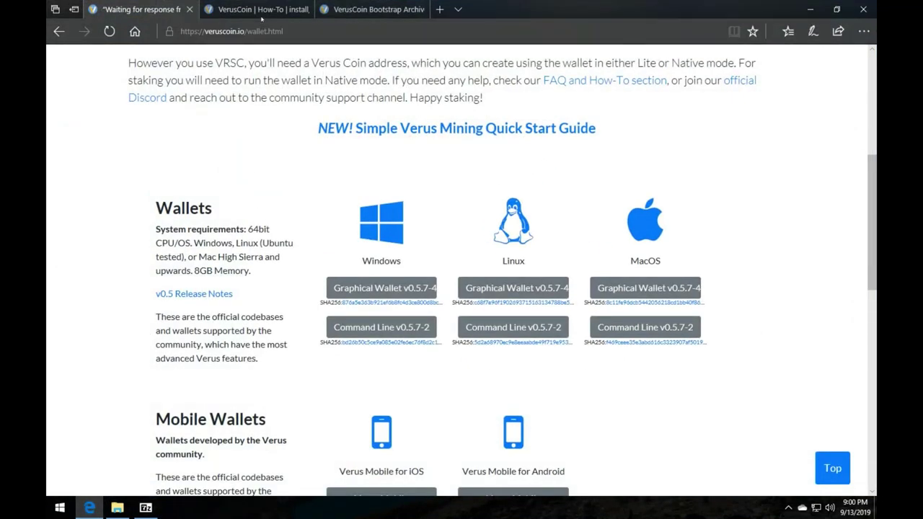
scroll(305, 169, "up", 1)
scroll(305, 169, "up", 4)
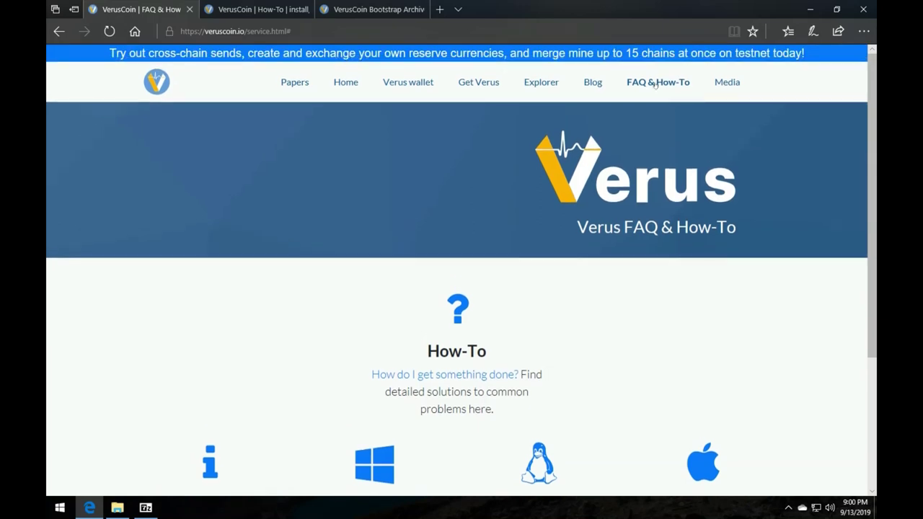
left_click(463, 374)
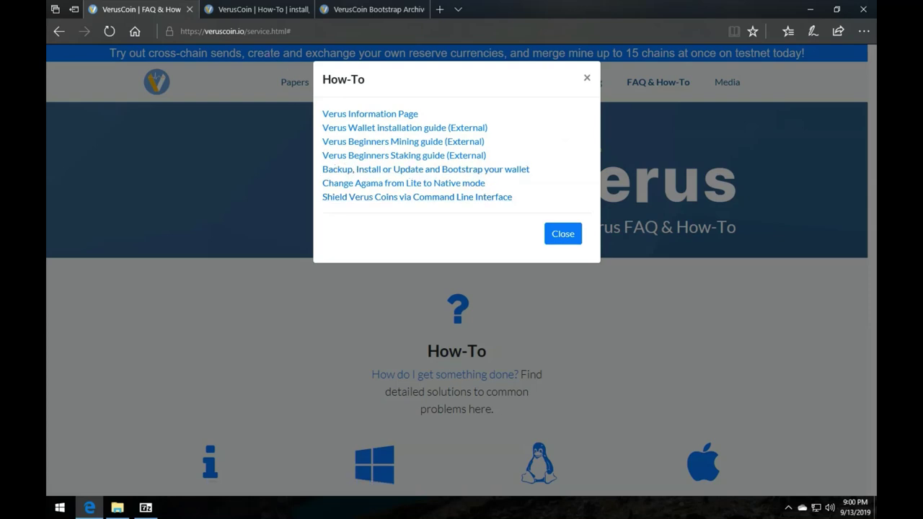
left_click(273, 9)
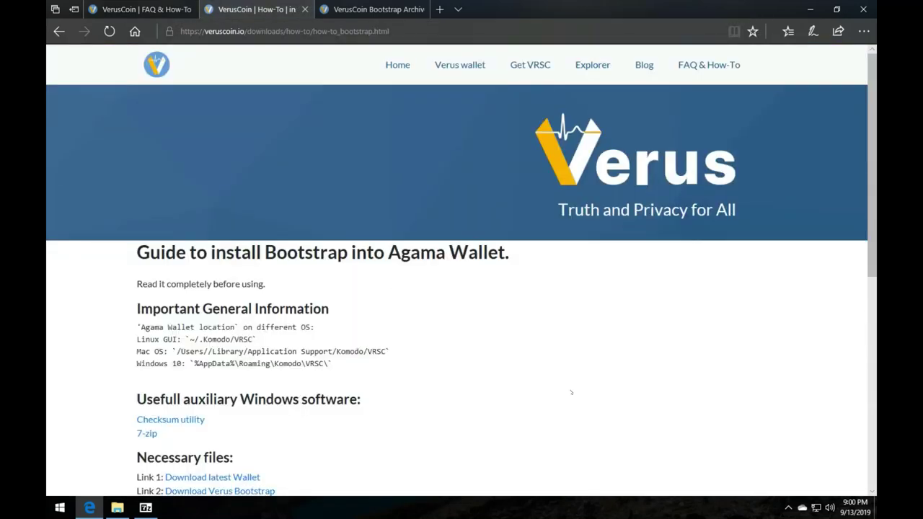
scroll(571, 393, "down", 2)
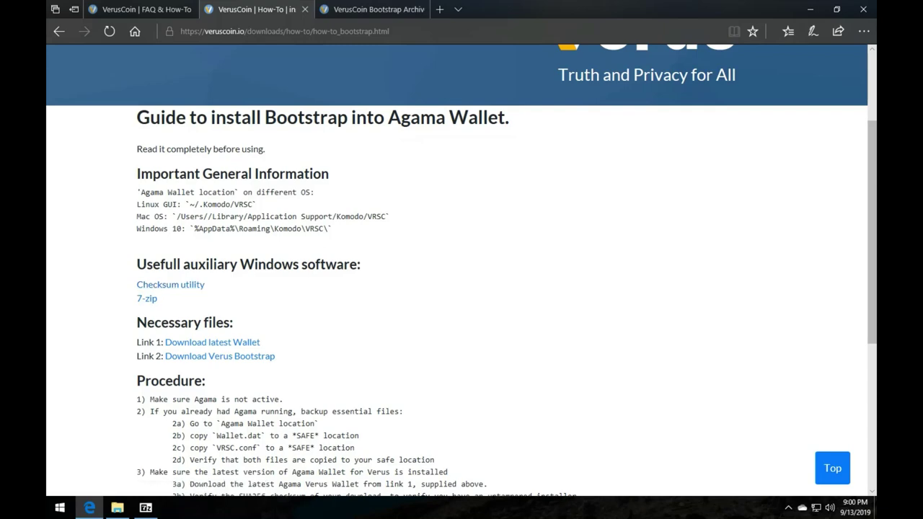
scroll(361, 319, "down", 1)
scroll(361, 319, "down", 3)
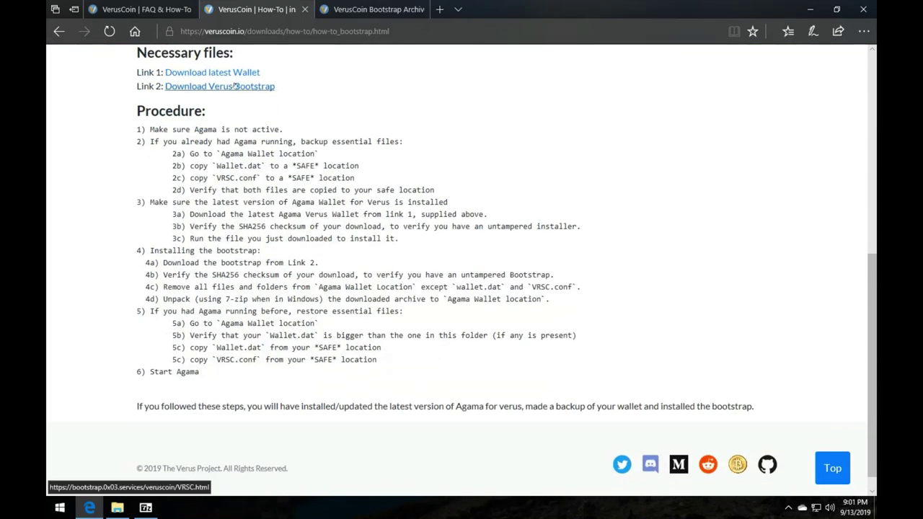
Examine the snapshot timestamp and block height on the VerusCoin Bootstrap Archive page
left_click(362, 9)
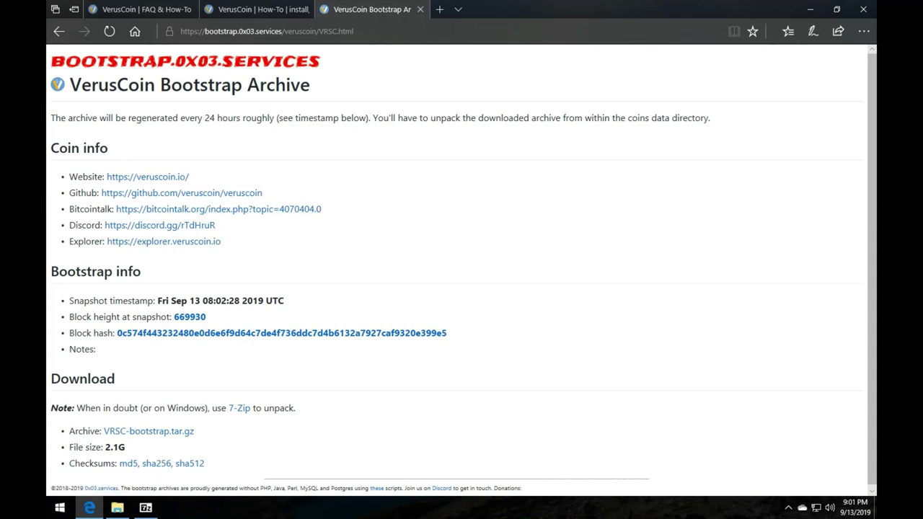
left_click_drag(114, 301, 284, 301)
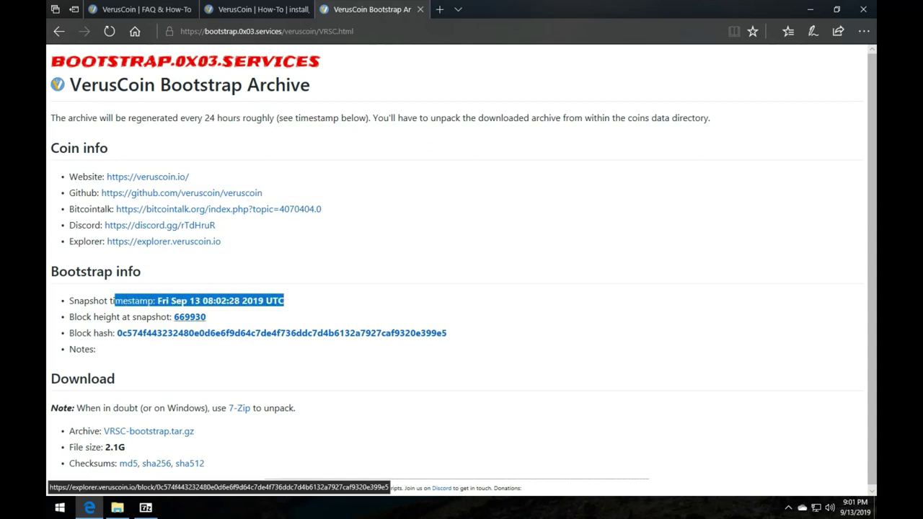
left_click_drag(216, 317, 161, 316)
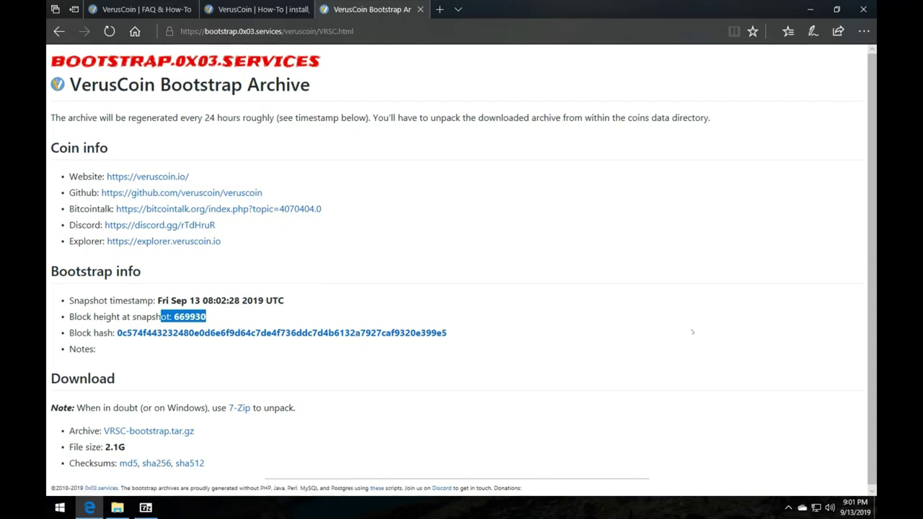
scroll(608, 400, "down", 1)
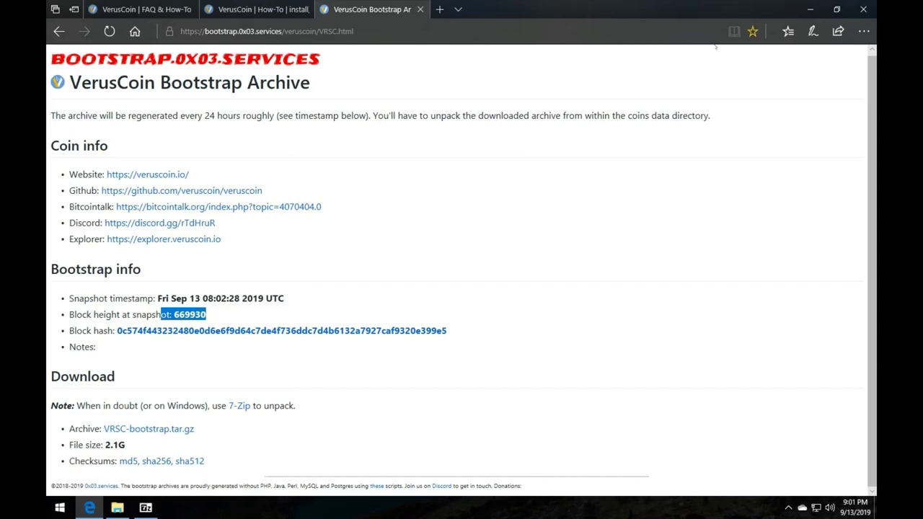
Switch to 7-Zip and open VRSC-bootstrap.tar inside the VRSC-bootstrap.tar.gz archive
left_click(117, 508)
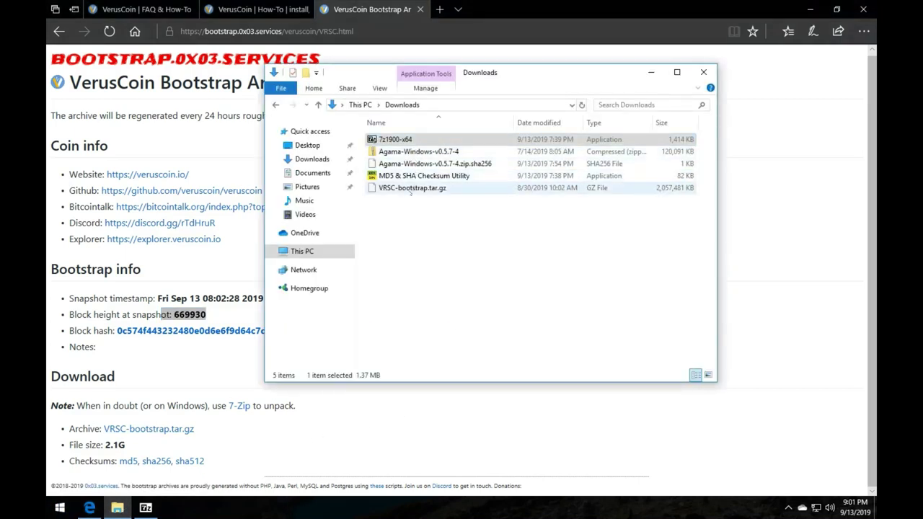
left_click(145, 508)
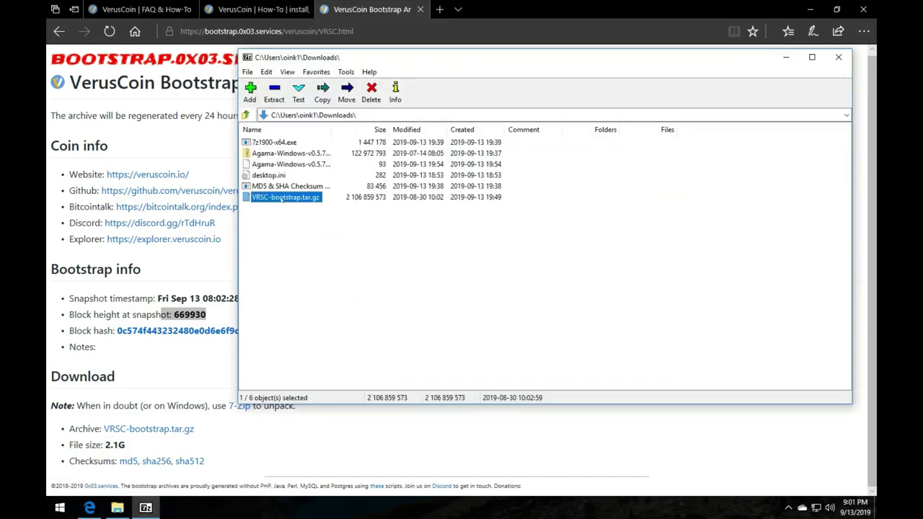
double_click(281, 199)
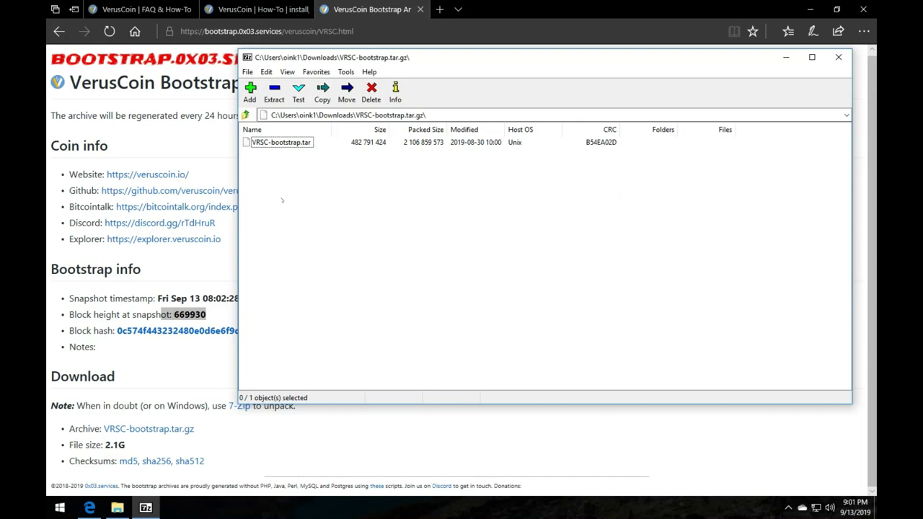
double_click(279, 143)
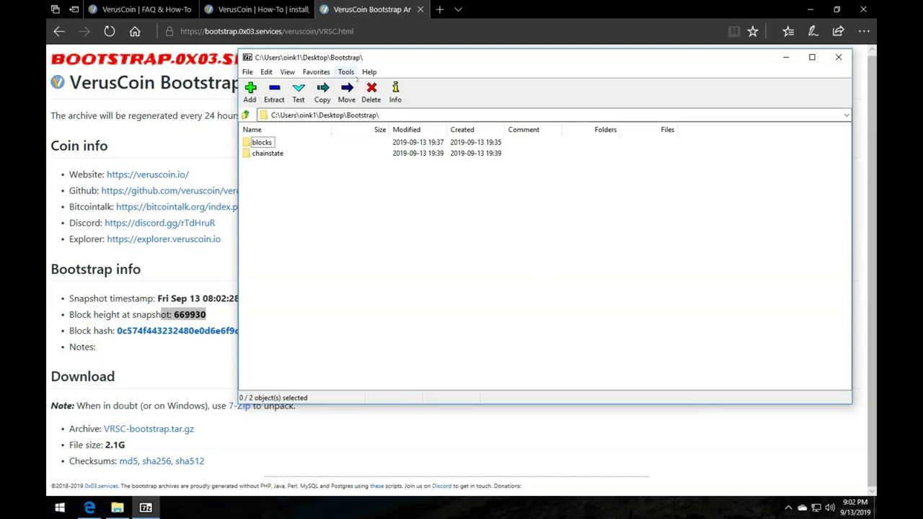
Minimize Edge, open %AppData%\Komodo\VRSC in a new File Explorer window and arrange it alongside the 7-Zip window
left_click(808, 9)
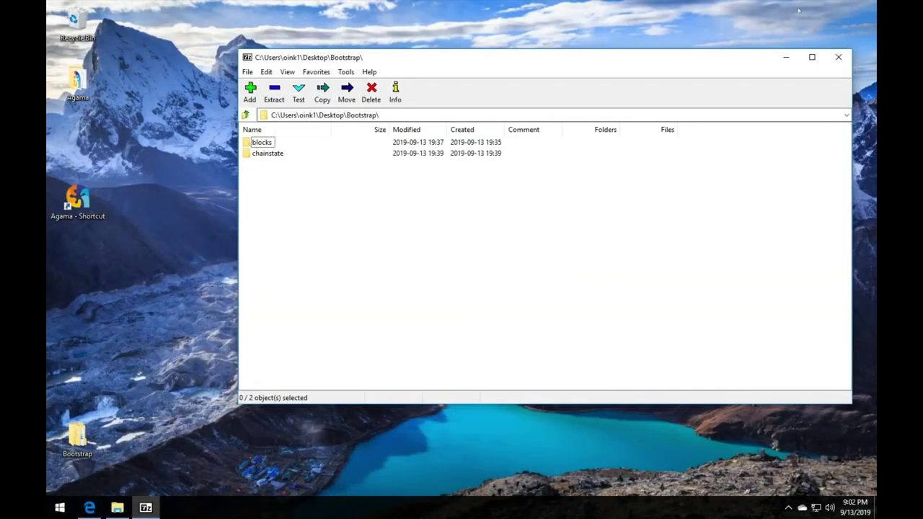
right_click(117, 507)
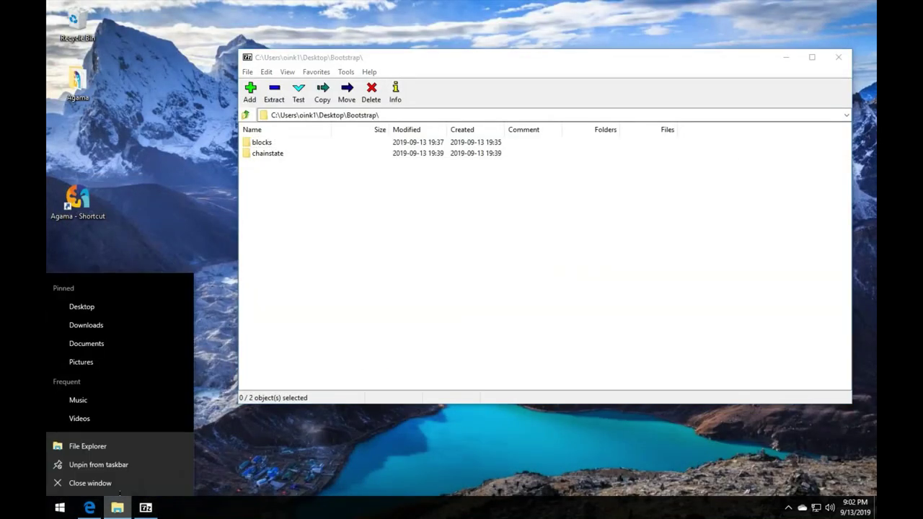
left_click(104, 446)
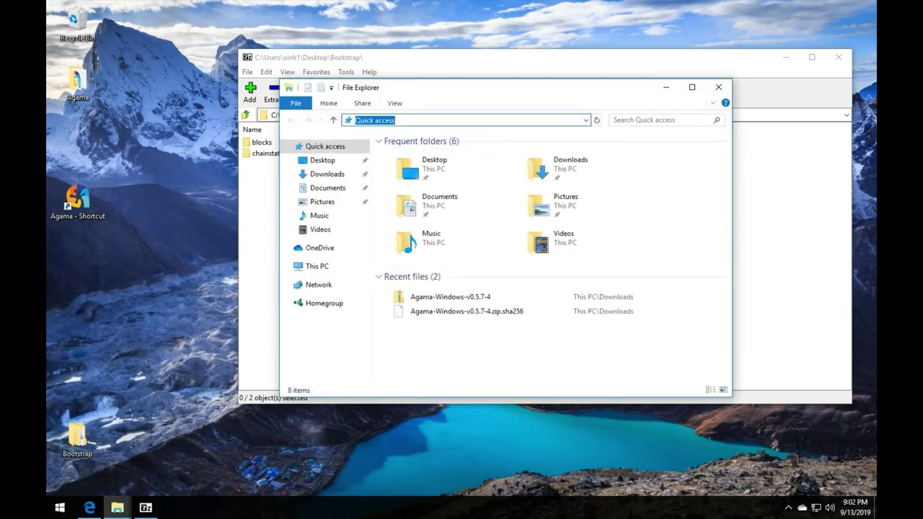
type("%AppData%\\Komodo\\")
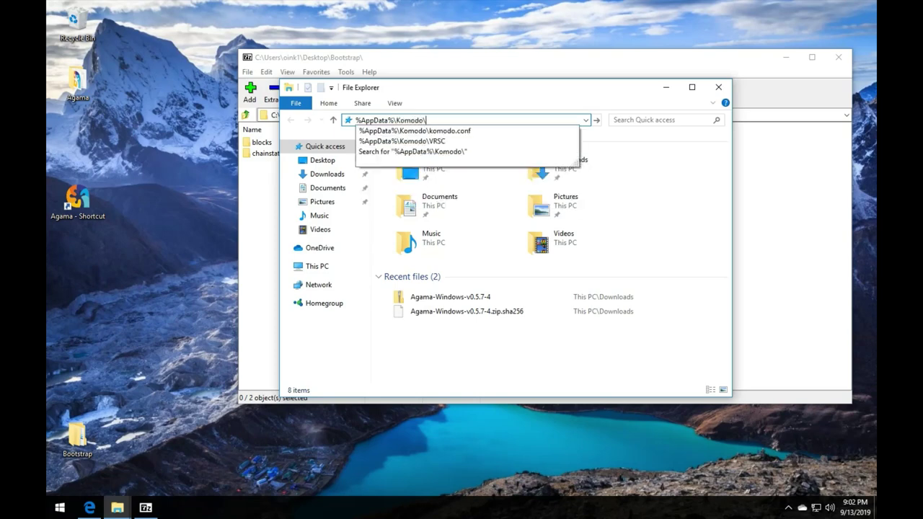
type("VRSC")
key("Return")
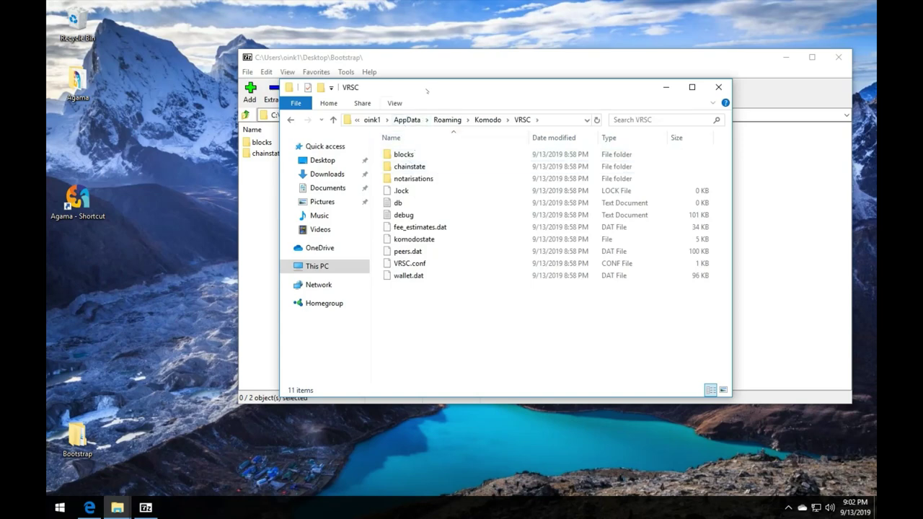
left_click_drag(427, 93, 202, 194)
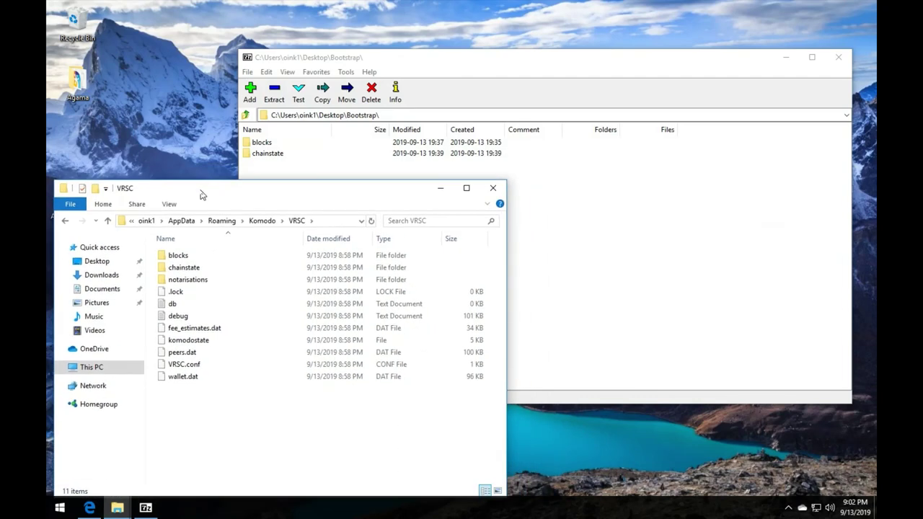
left_click(655, 185)
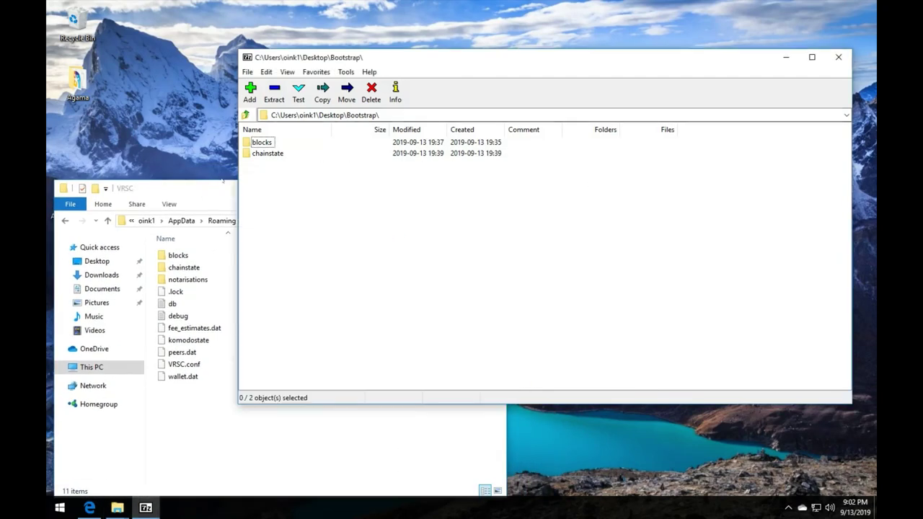
Move the blocks and chainstate folders from the Bootstrap folder in 7-Zip into the VRSC data folder, replacing the existing files
left_click_drag(238, 189, 498, 194)
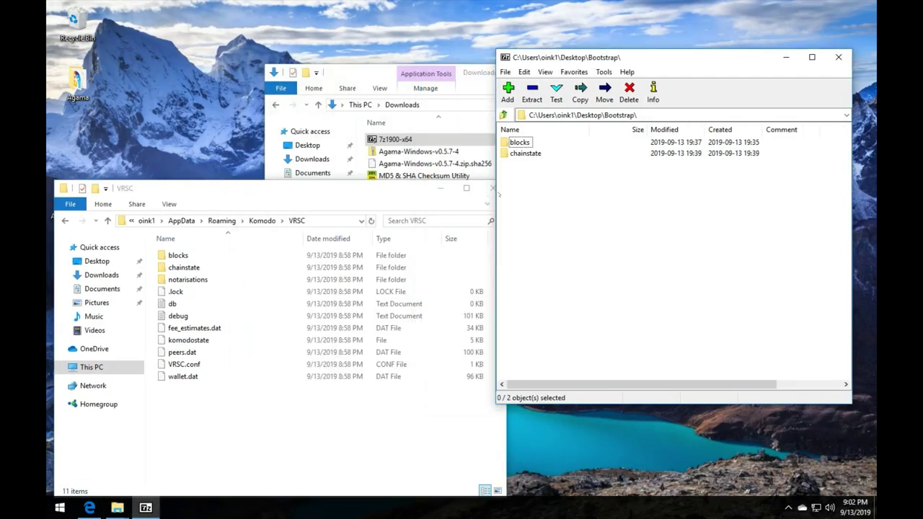
left_click(519, 142)
left_click(525, 154, "shift")
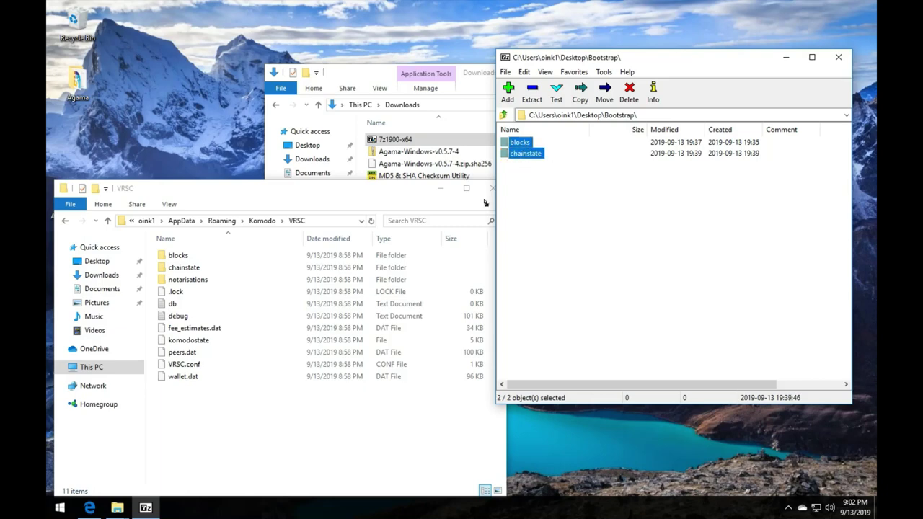
left_click_drag(295, 446, 295, 446)
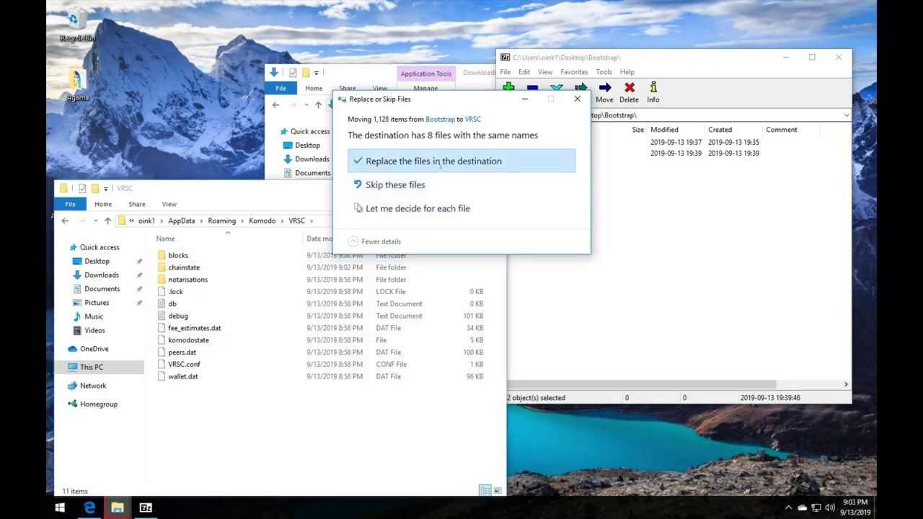
left_click(441, 162)
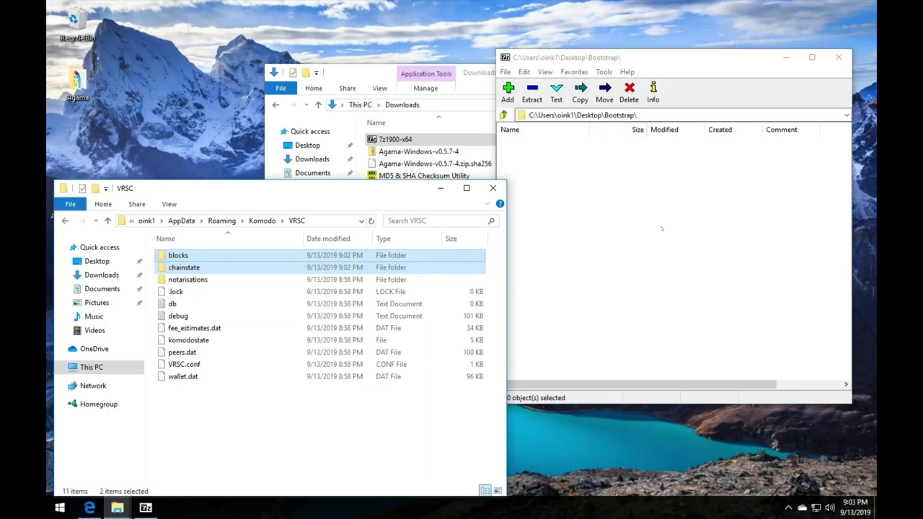
Close the 7-Zip window and both the VRSC and Downloads folder windows
left_click(840, 58)
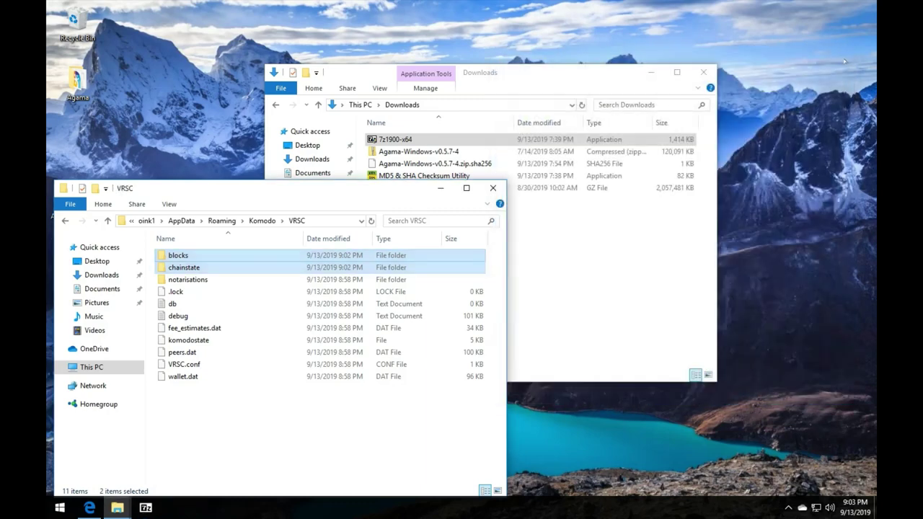
left_click(493, 187)
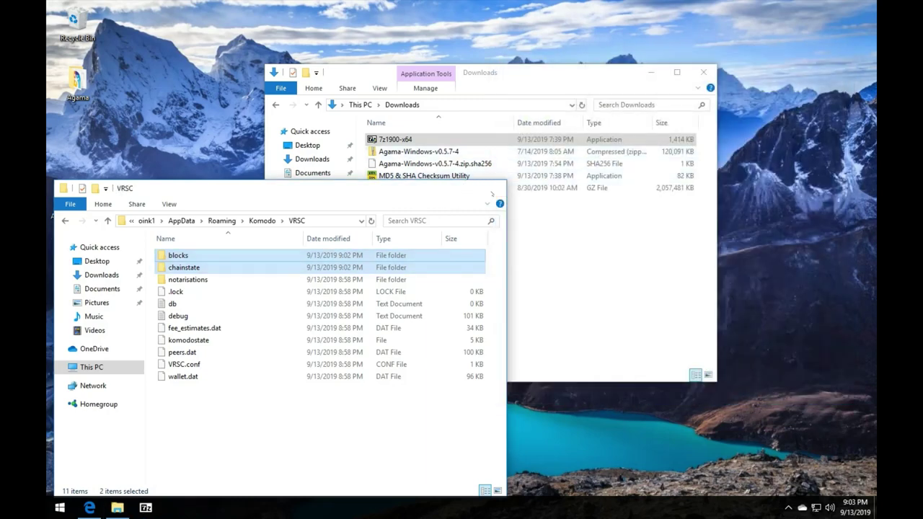
left_click(704, 72)
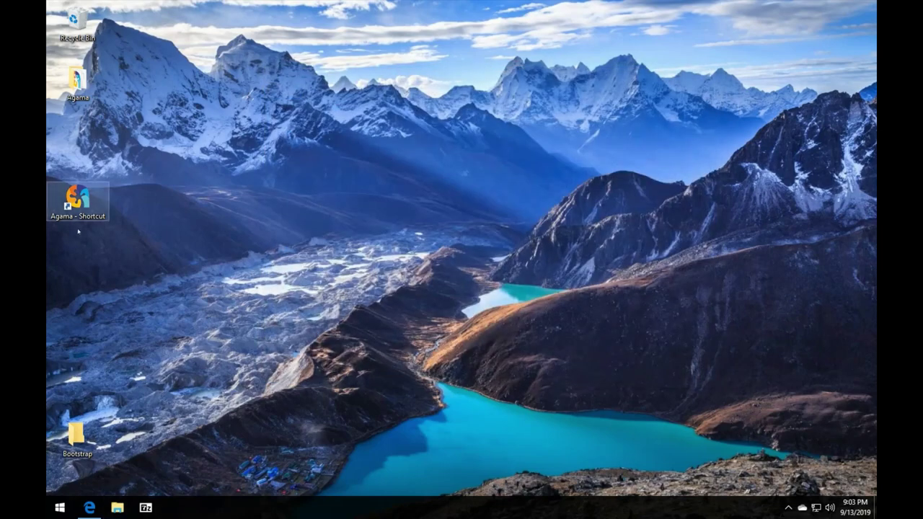
Launch Agama with VerusCoin (VRSC) in Native Mode and allow verusd through the firewall on private and public networks
double_click(77, 196)
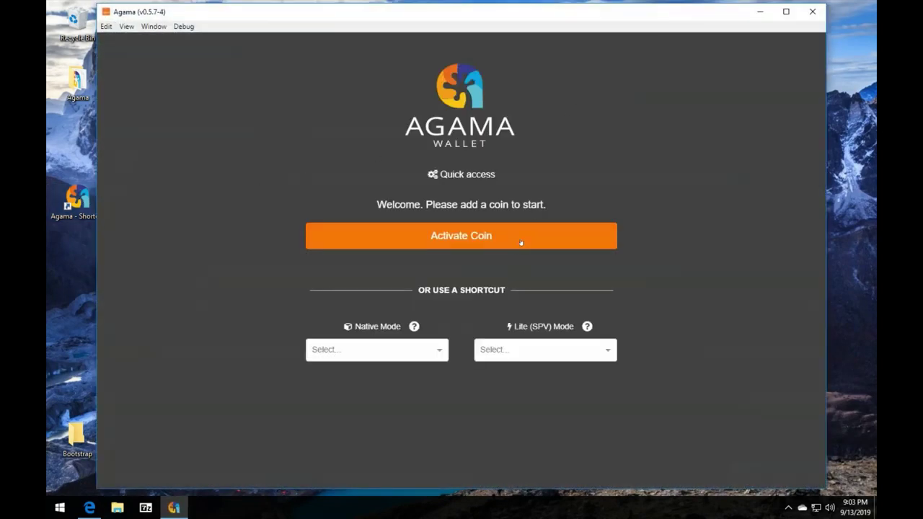
left_click(440, 348)
key("Escape")
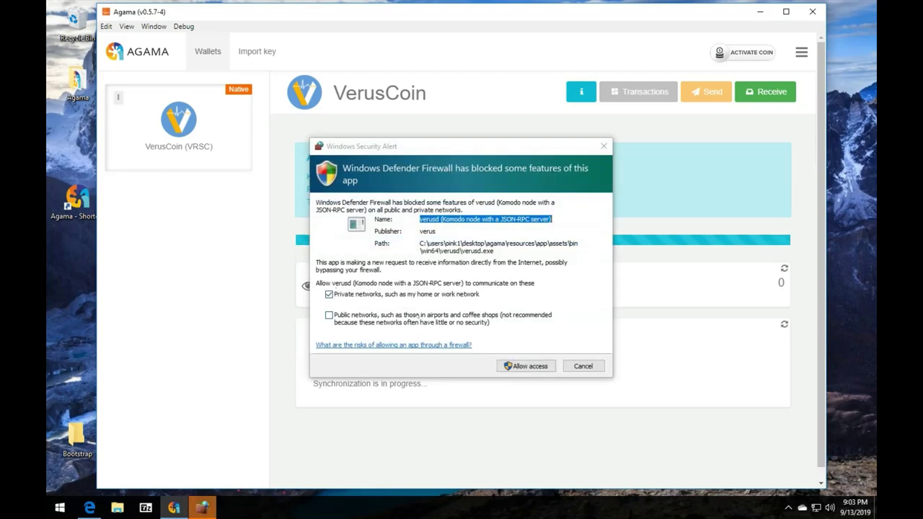
left_click(418, 317)
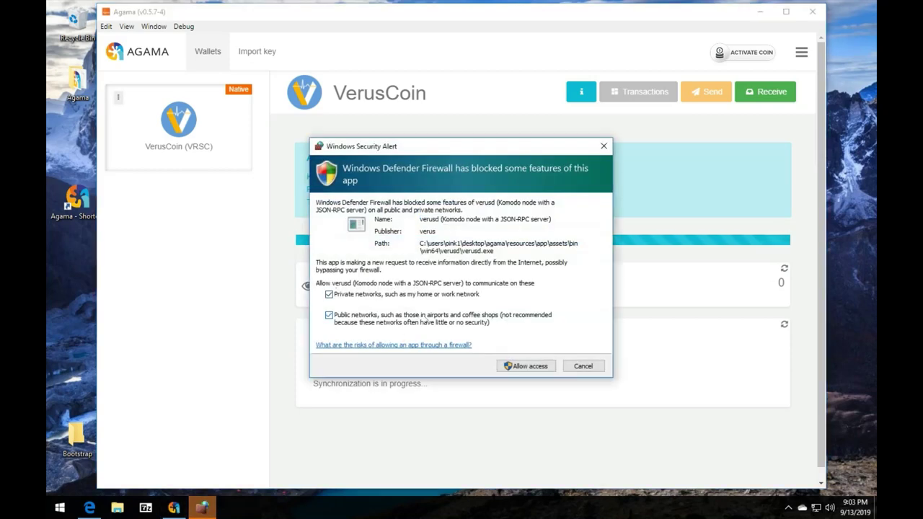
left_click(528, 366)
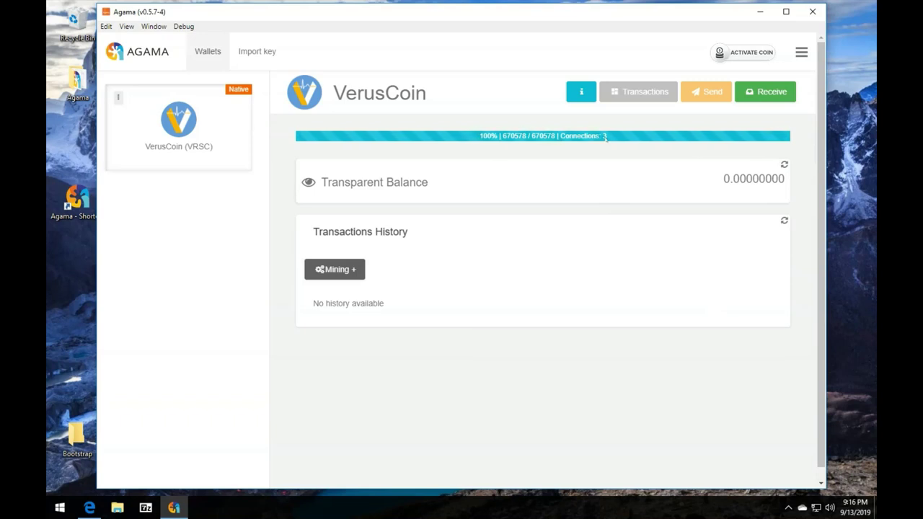
Generate a new Private (Z) Address among VerusCoin's receiving addresses
left_click(767, 92)
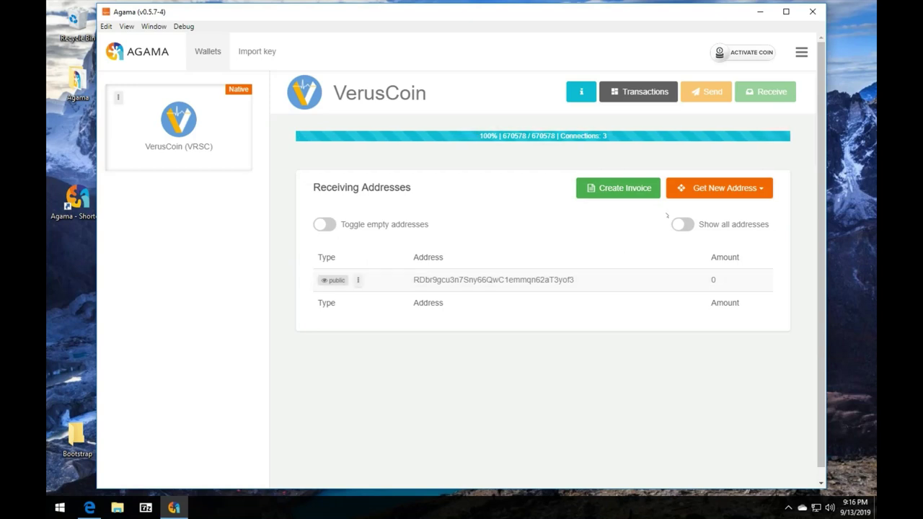
left_click(709, 191)
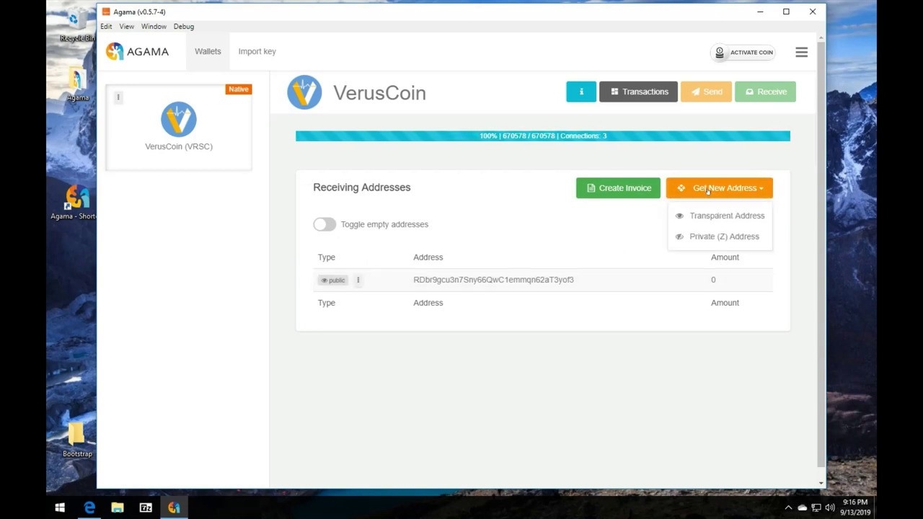
left_click(725, 236)
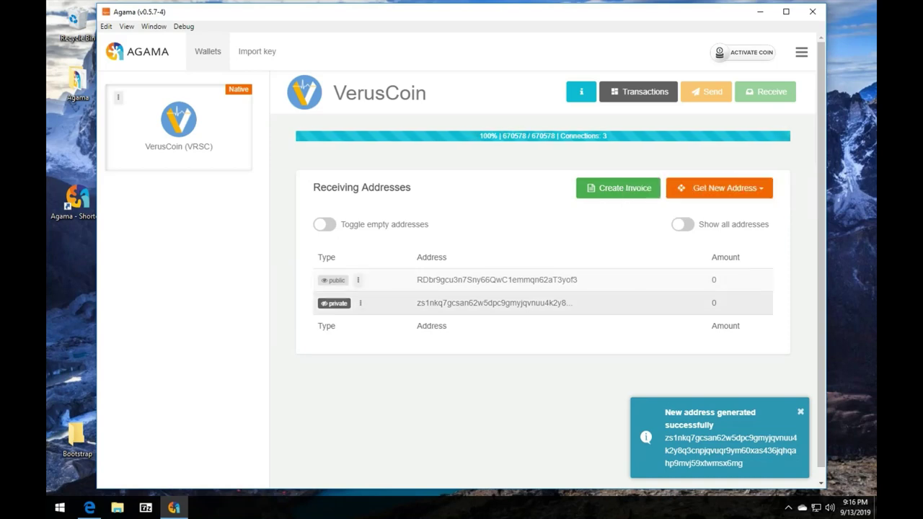
Copy the public address's private key (WIF) and create a desktop text document named WIF
left_click(358, 280)
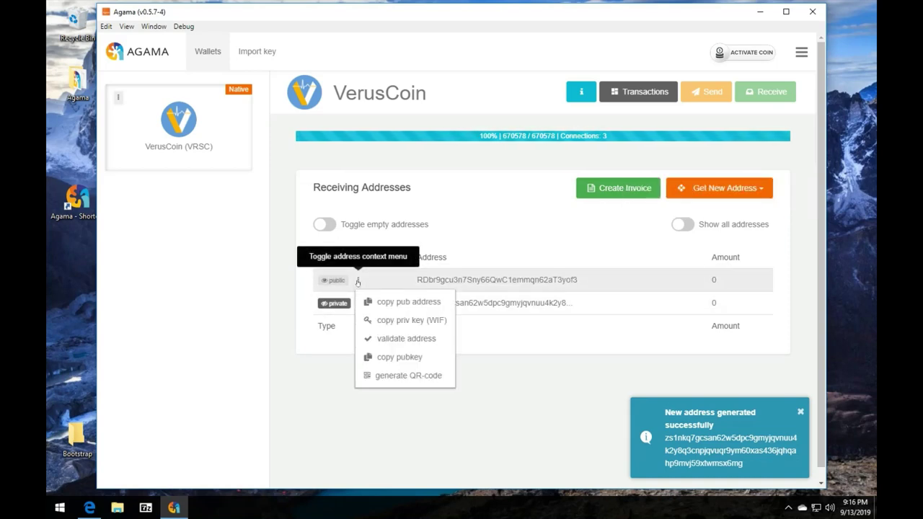
left_click(385, 321)
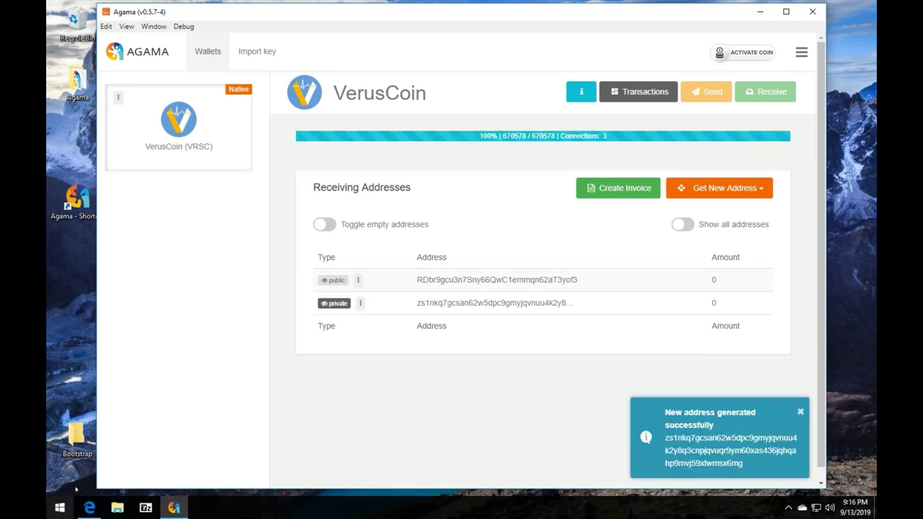
right_click(79, 343)
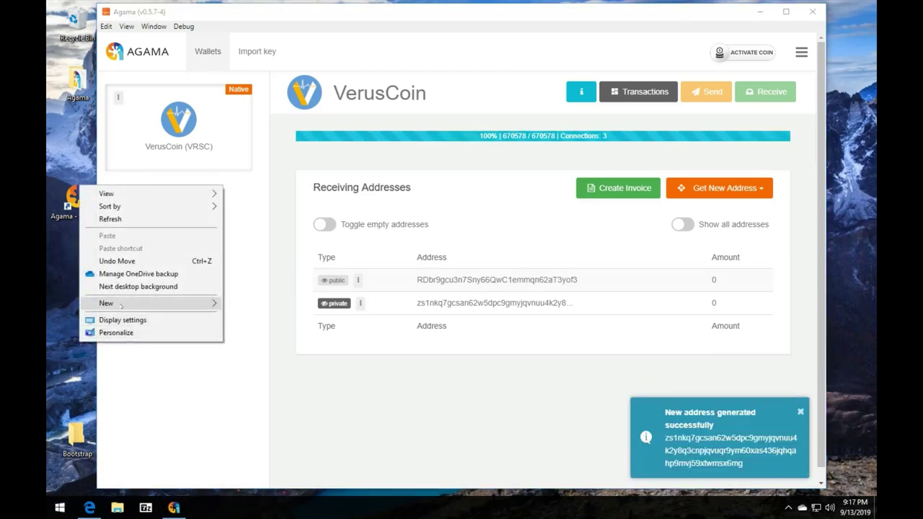
mouse_move(202, 304)
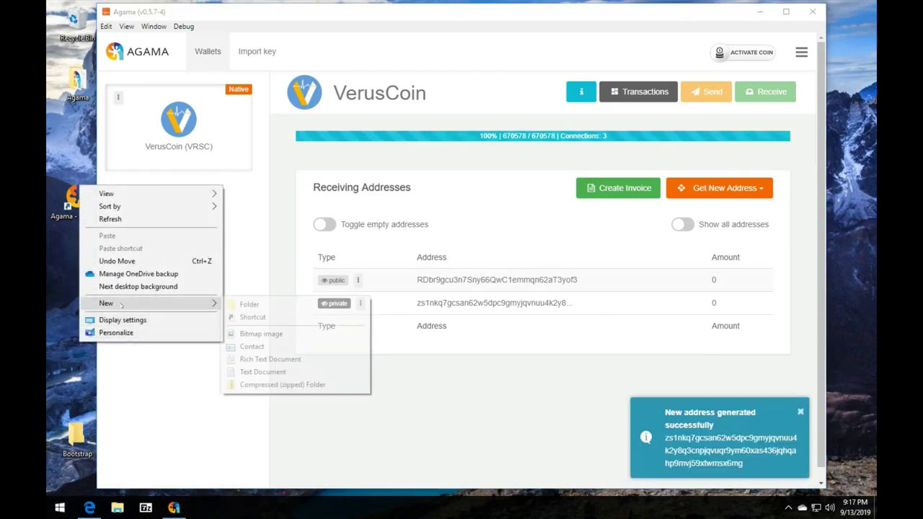
left_click(288, 372)
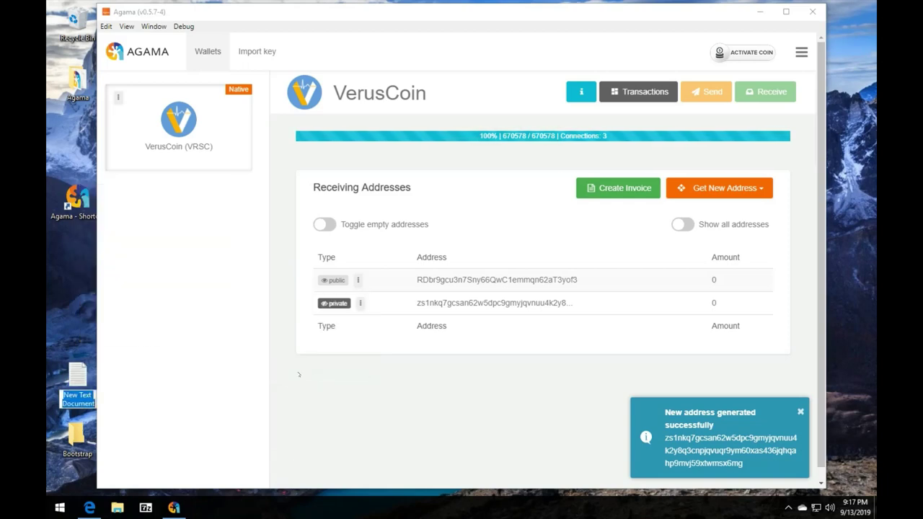
type("WIF")
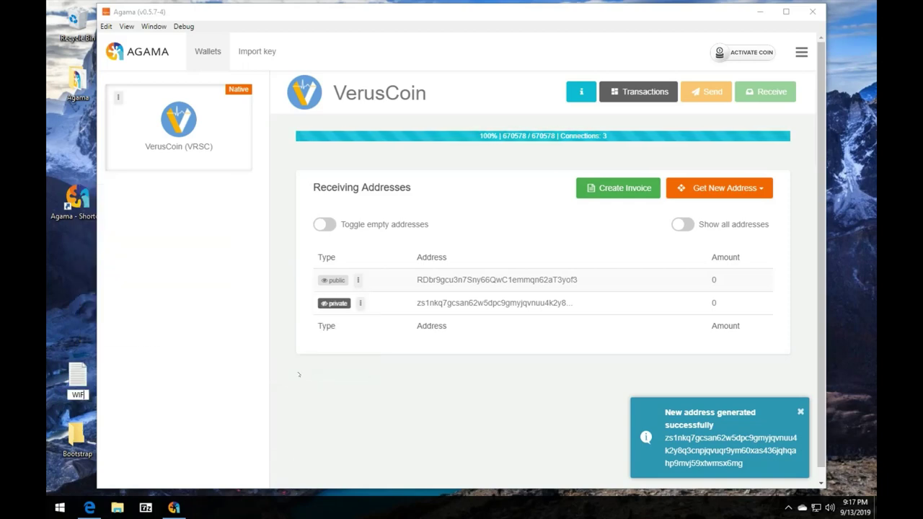
key("Return")
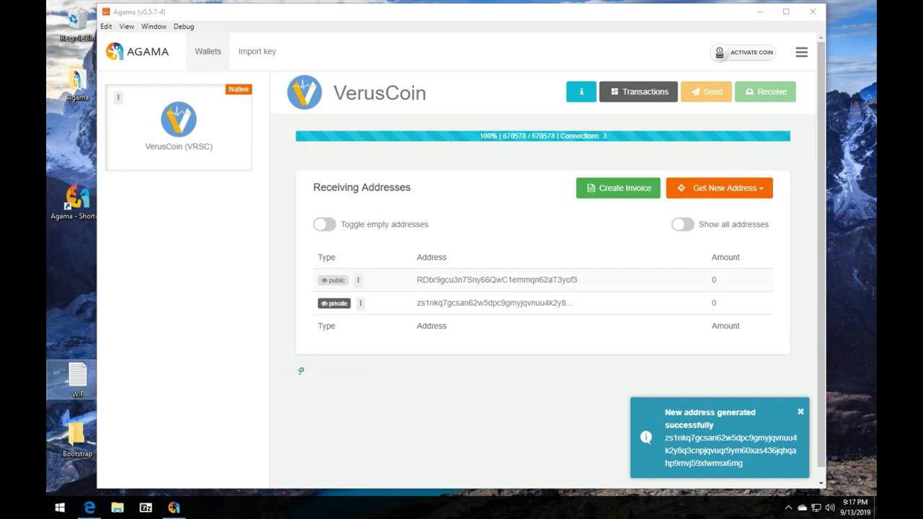
Paste the public address's private key into the WIF document, save it and close it
key("Return")
key("ctrl+v")
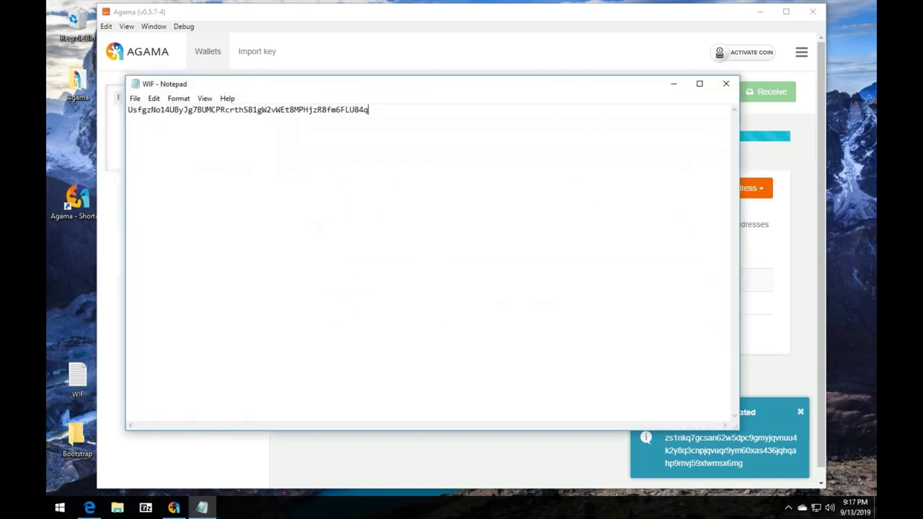
left_click(722, 85)
left_click(430, 260)
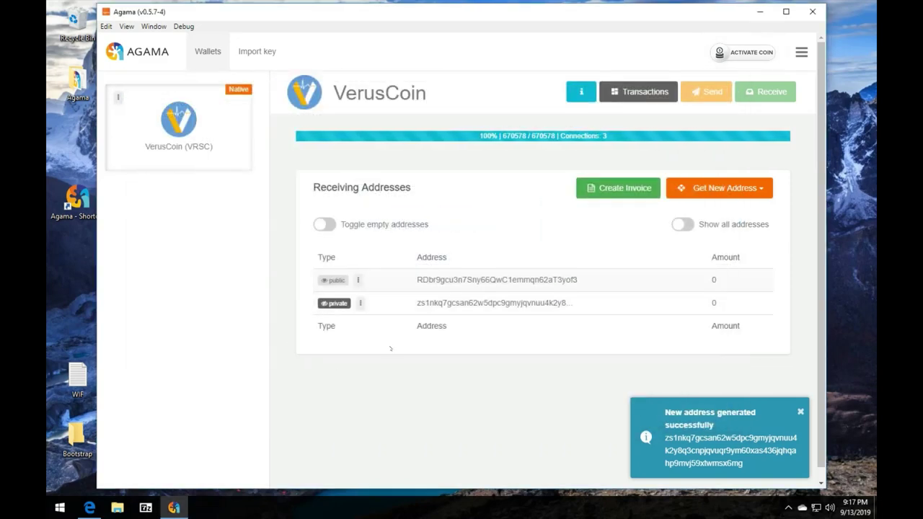
Copy the private (Z) address's private key in Agama and paste it into the WIF document, one blank line below the first key
left_click(361, 303)
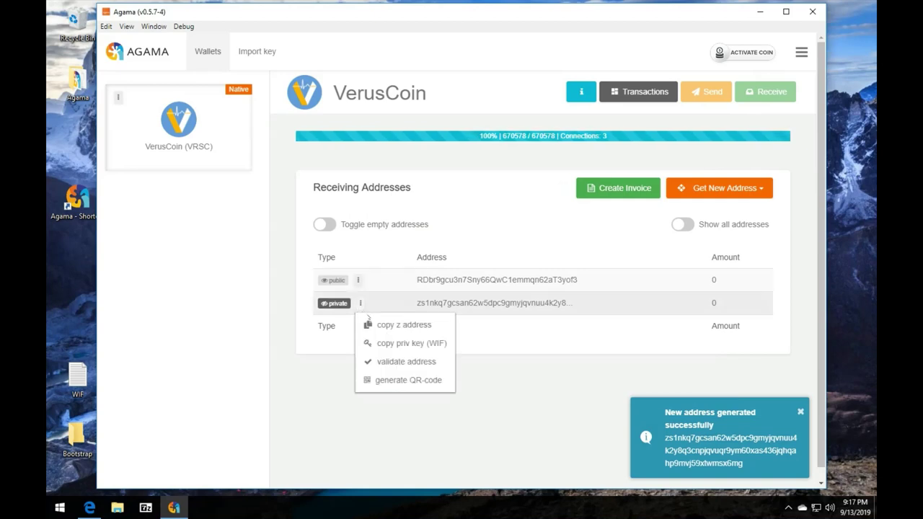
left_click(408, 343)
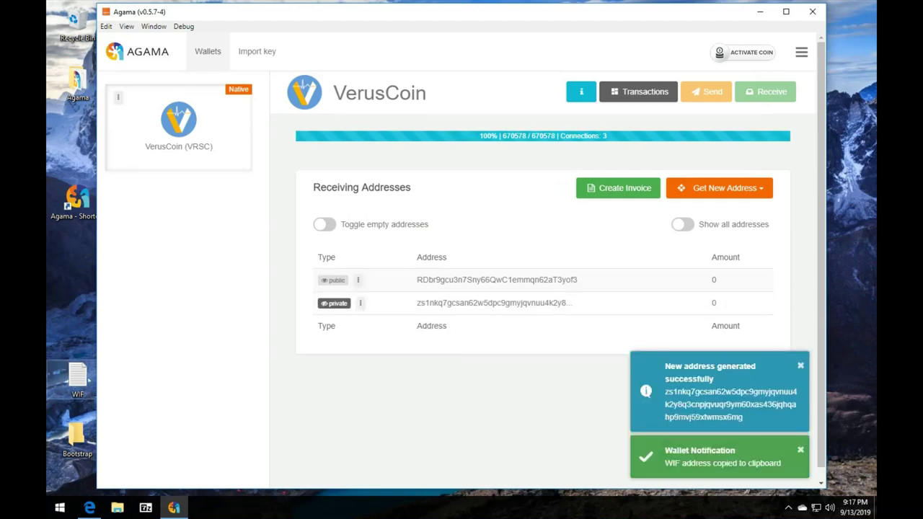
left_click(85, 376)
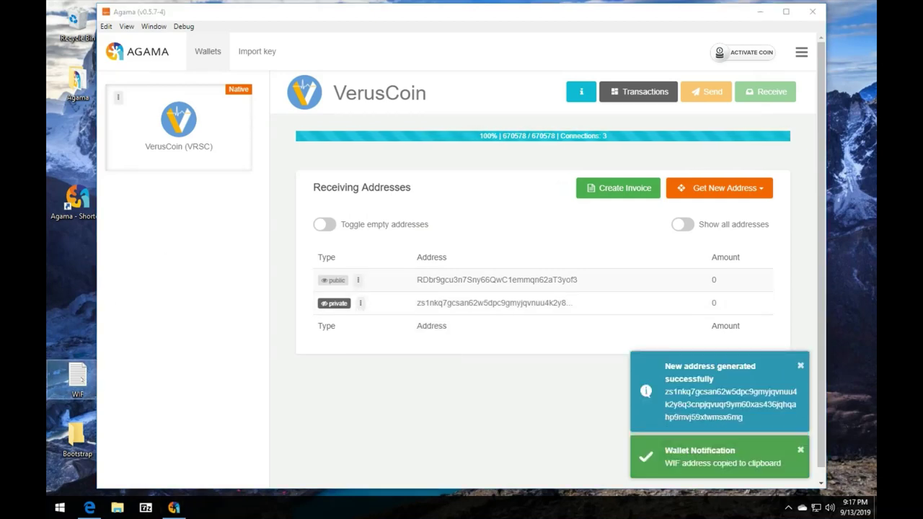
double_click(78, 376)
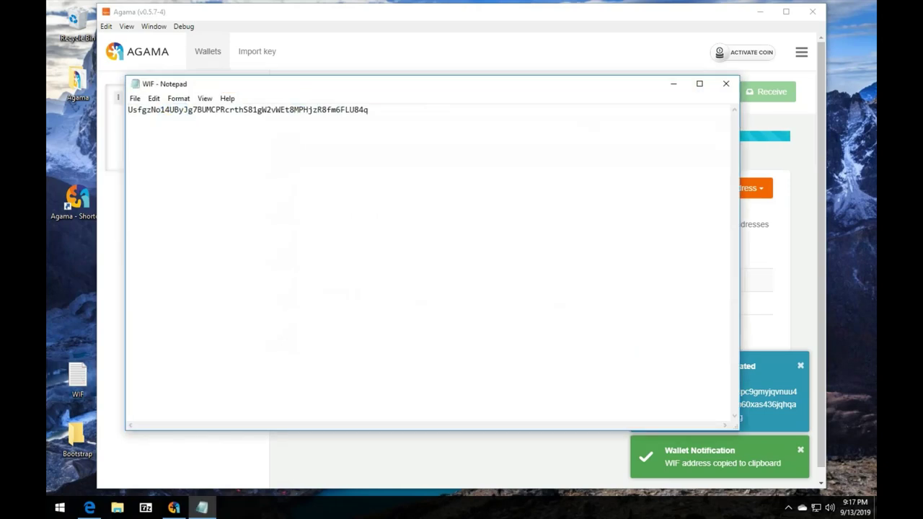
key("Return")
key("Return")
key("ctrl+v")
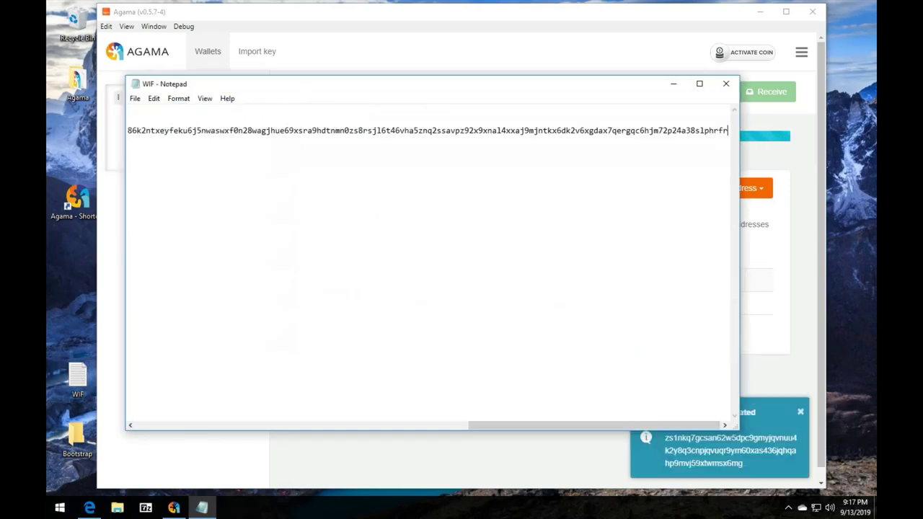
Highlight the secret-extended-key-main prefix of the second key, then save and close the WIF document
left_click_drag(594, 426, 262, 425)
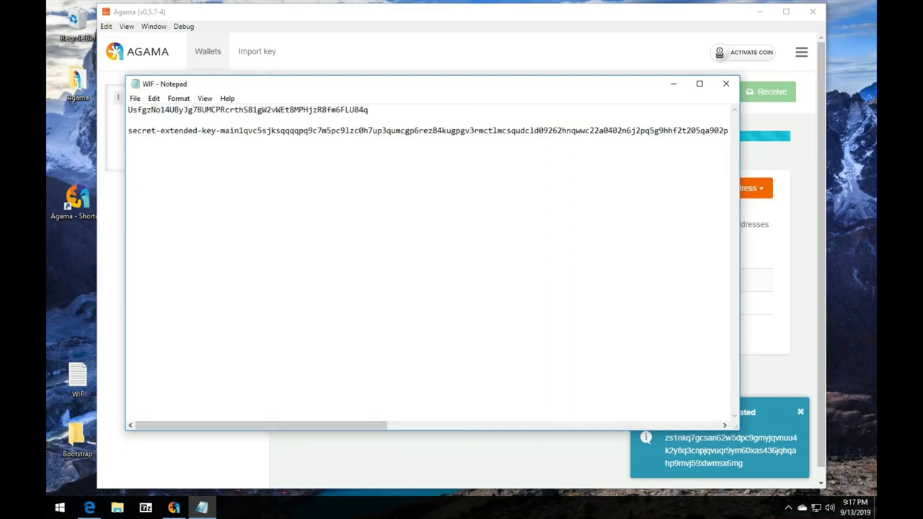
left_click_drag(127, 130, 239, 131)
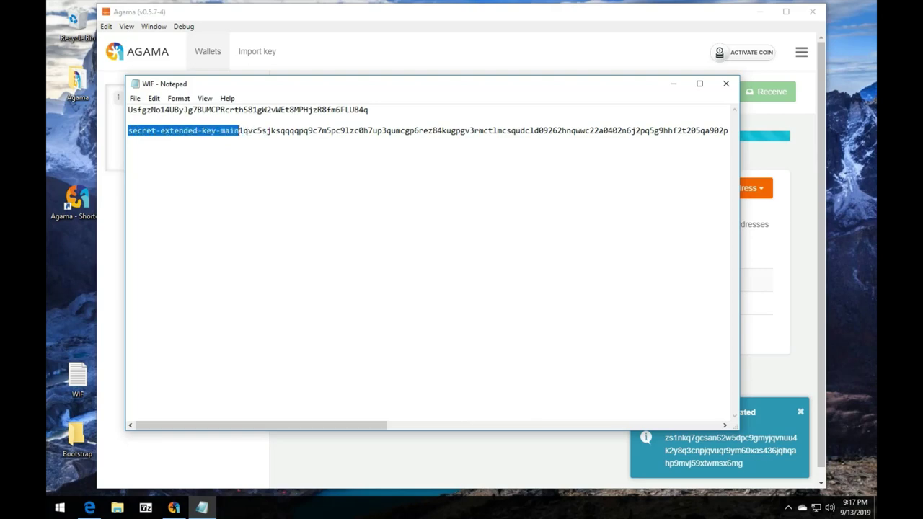
left_click(290, 131)
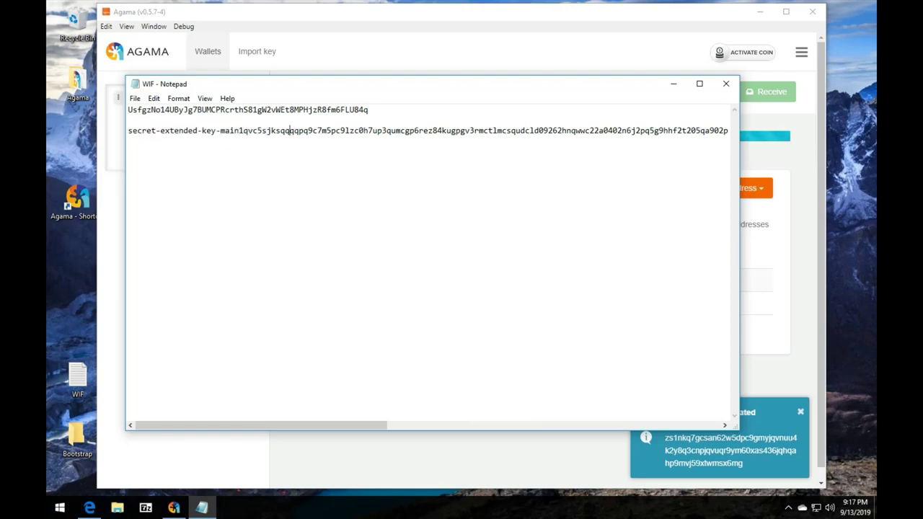
left_click(725, 84)
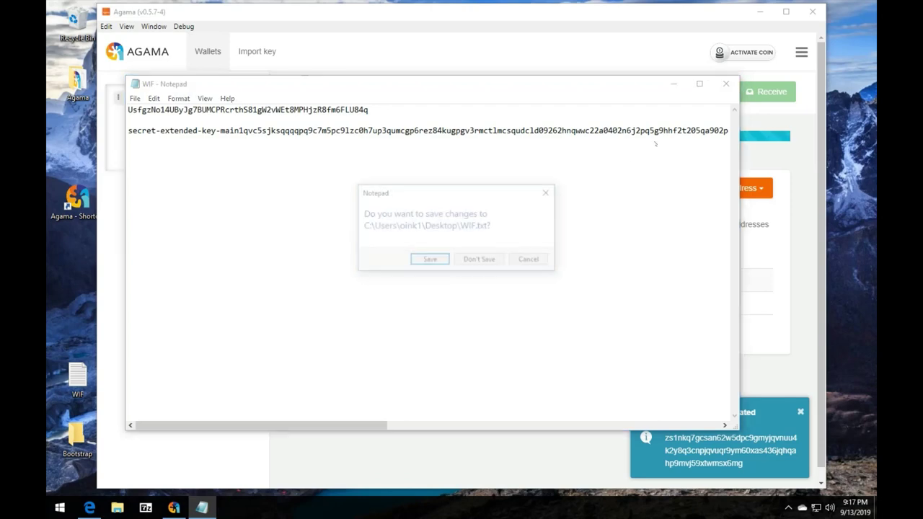
left_click(432, 261)
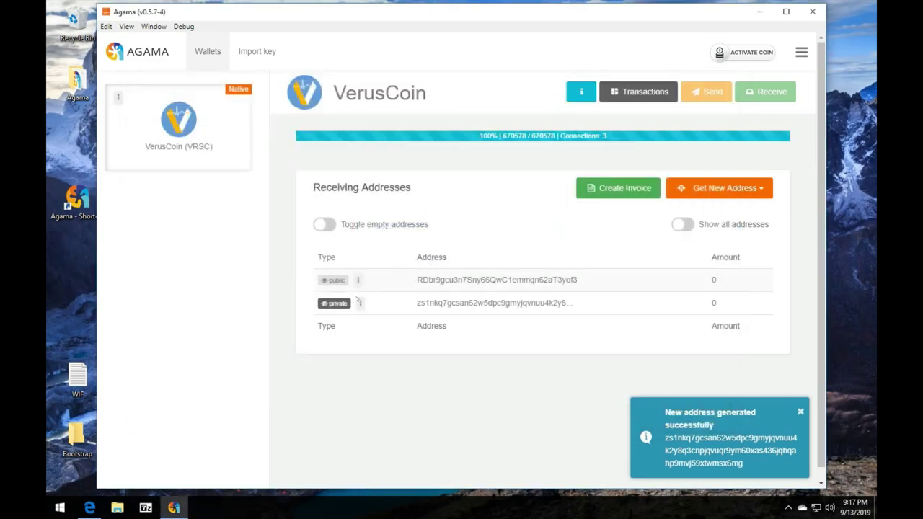
Delete the WIF text document from the desktop
left_click(77, 377)
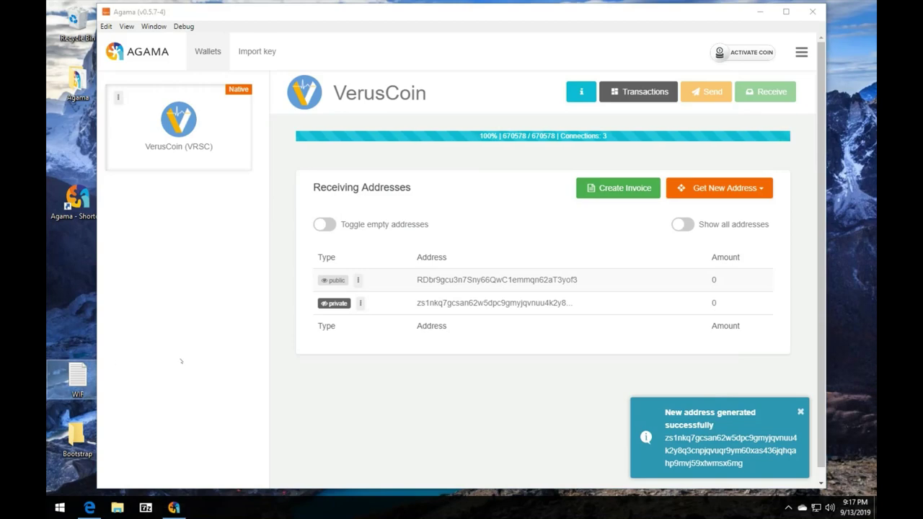
key("Delete")
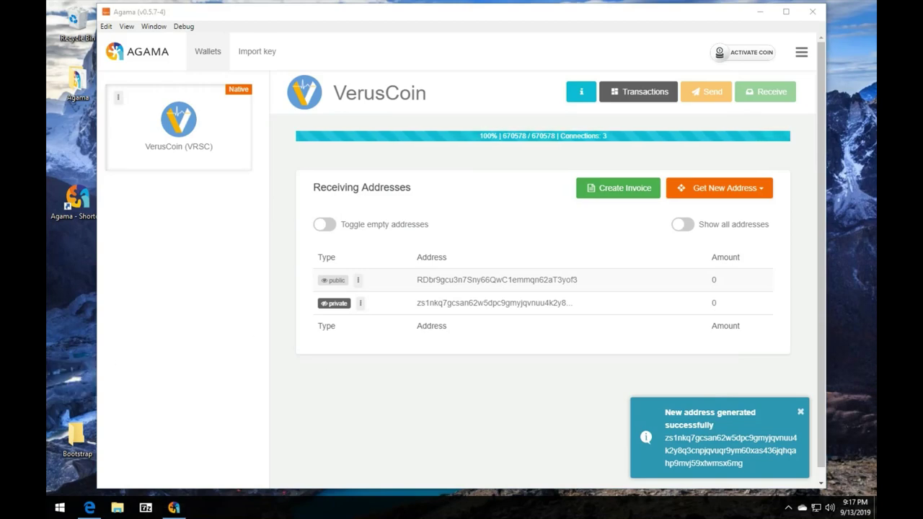
Import a WIF private key into the wallet without triggering a rescan, and close the Import key dialog
left_click(800, 413)
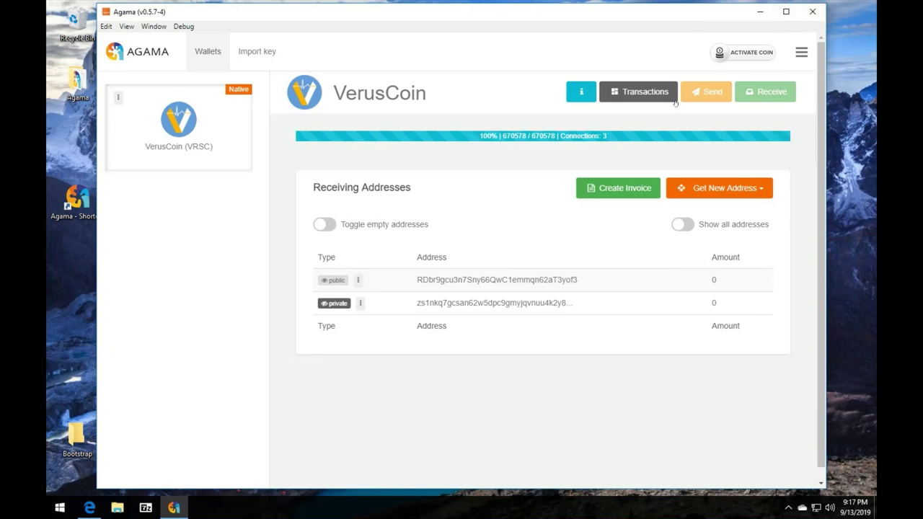
left_click(252, 55)
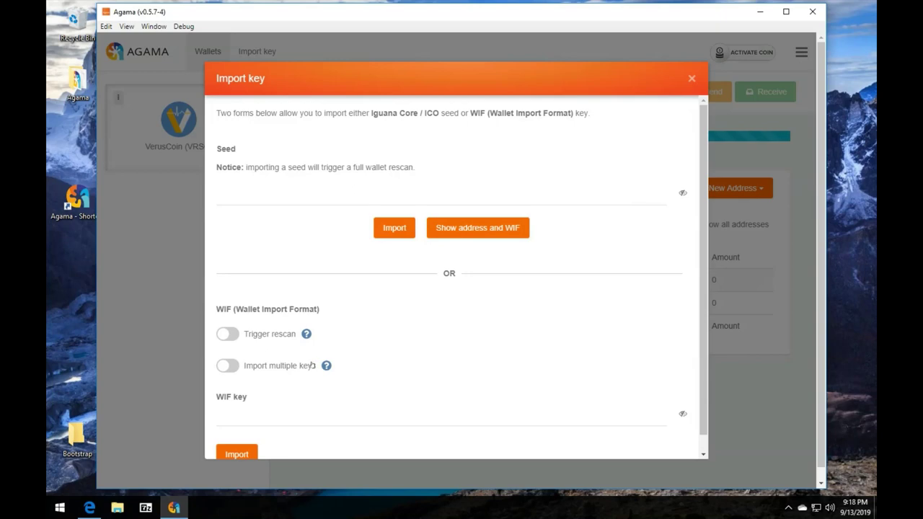
scroll(316, 364, "down", 1)
left_click(218, 399)
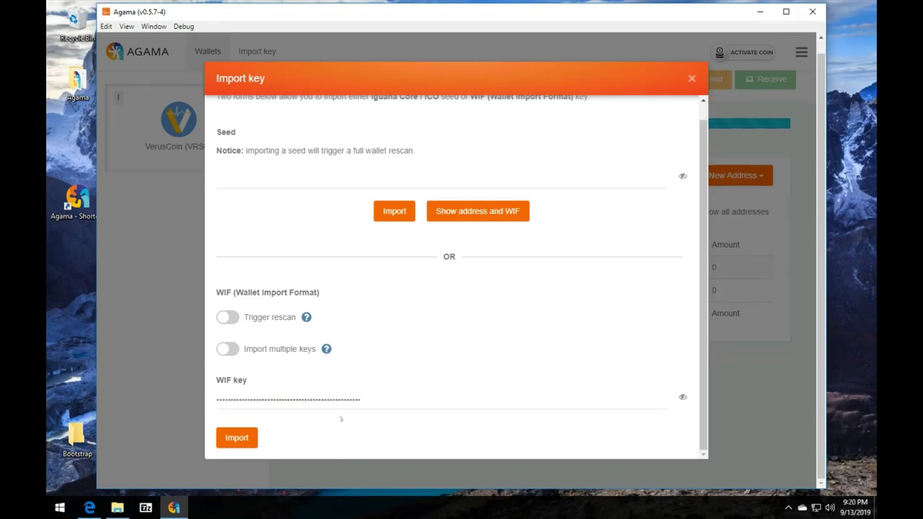
left_click(231, 441)
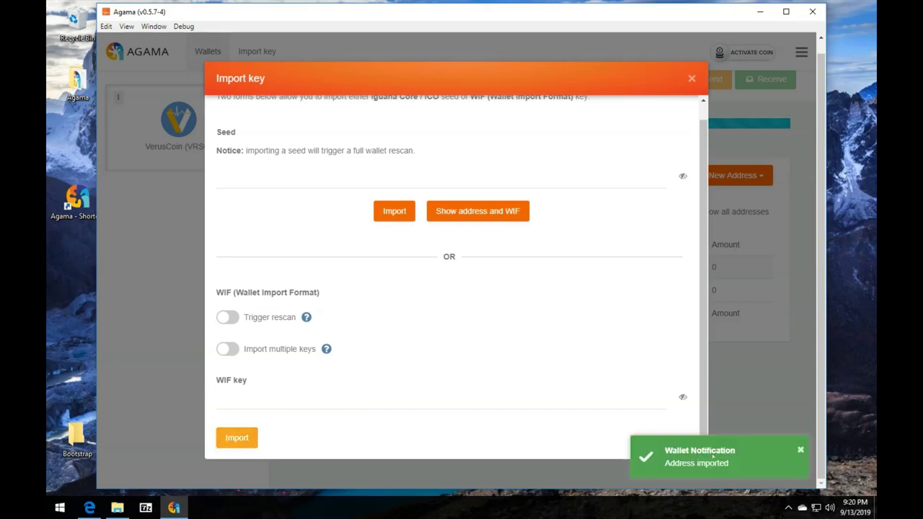
left_click(801, 452)
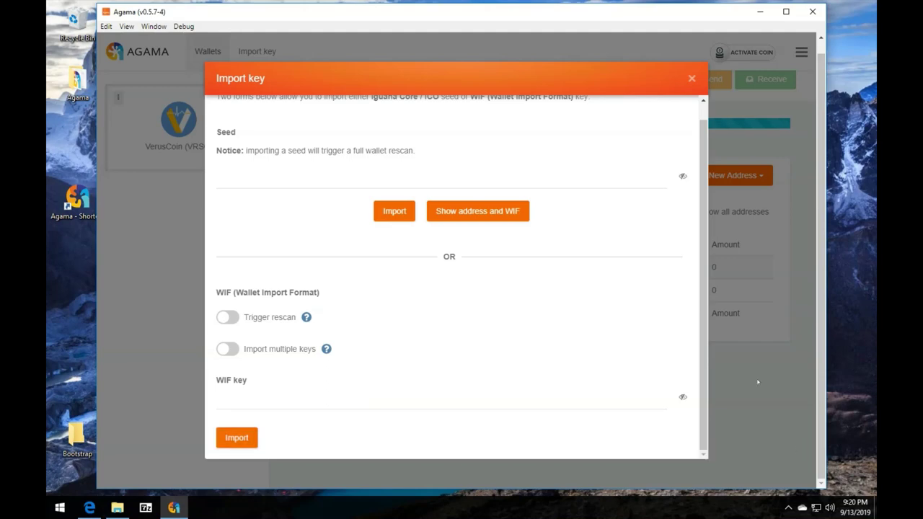
left_click(691, 80)
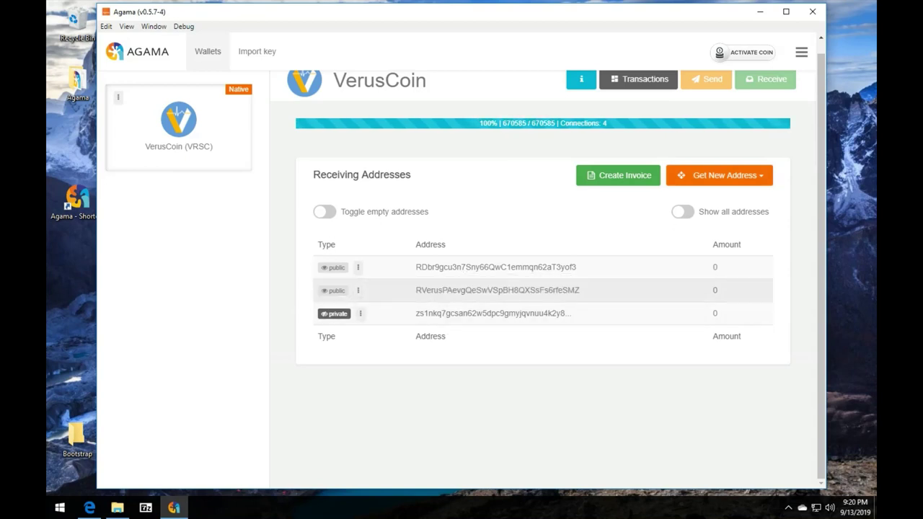
Highlight the newly imported public address among the receiving addresses and view the transparent balance and transaction history
left_click_drag(425, 290, 598, 291)
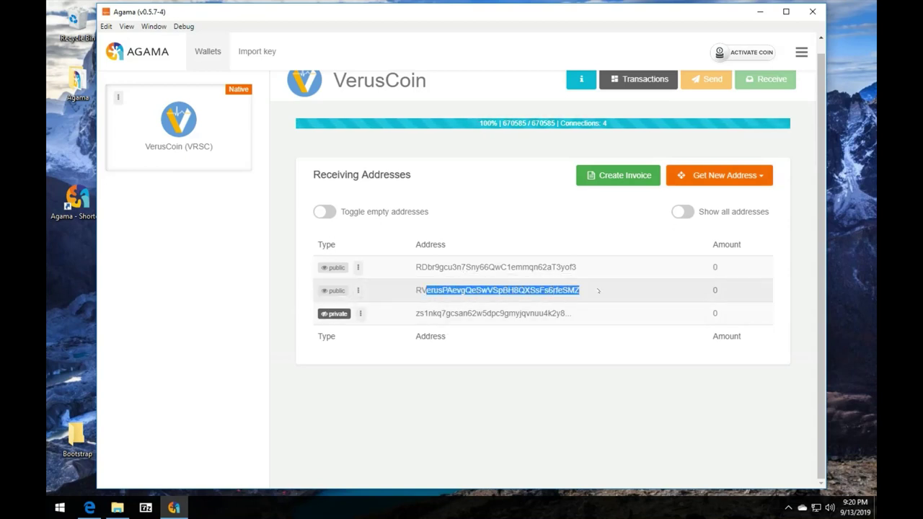
left_click(645, 79)
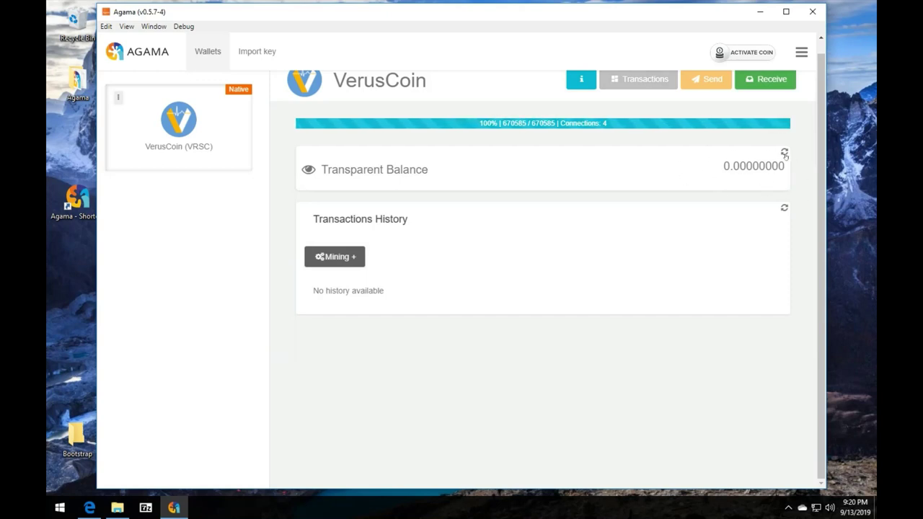
Import the WIF private key again with Trigger rescan enabled, and close the Import key dialog
left_click(271, 55)
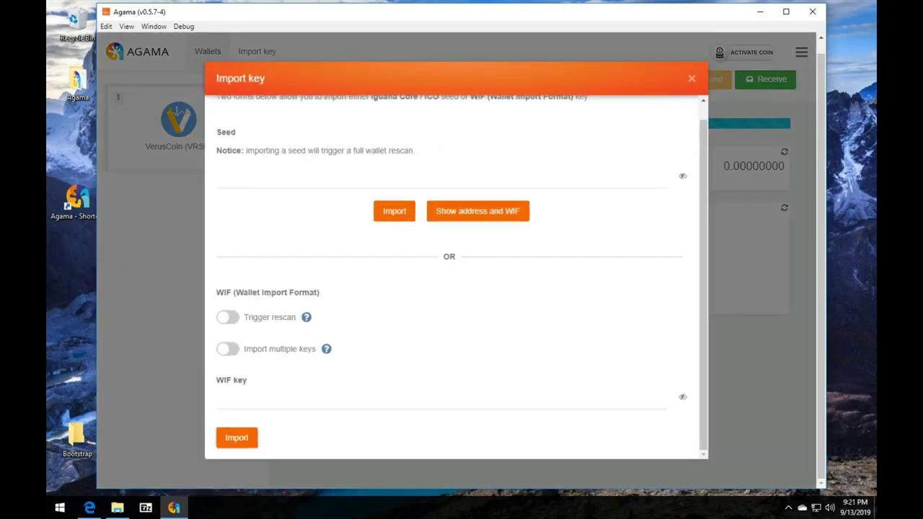
right_click(253, 401)
left_click(288, 373)
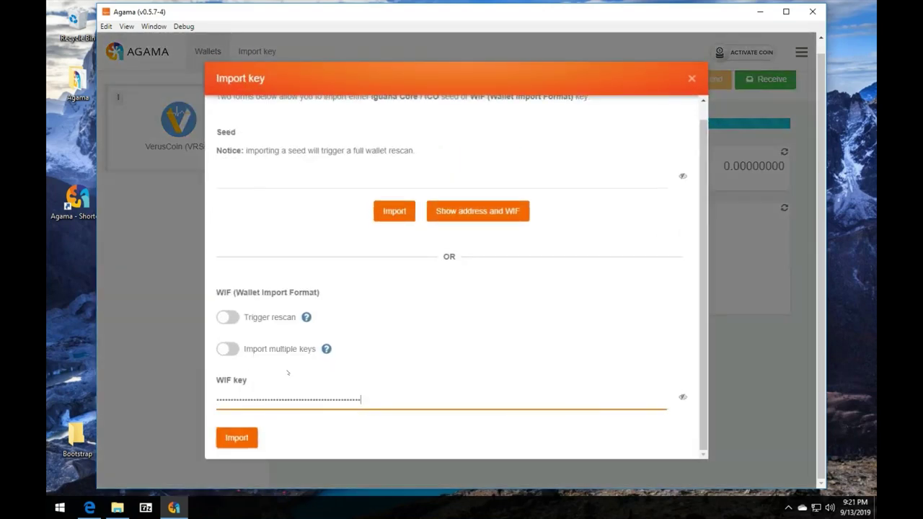
left_click(224, 325)
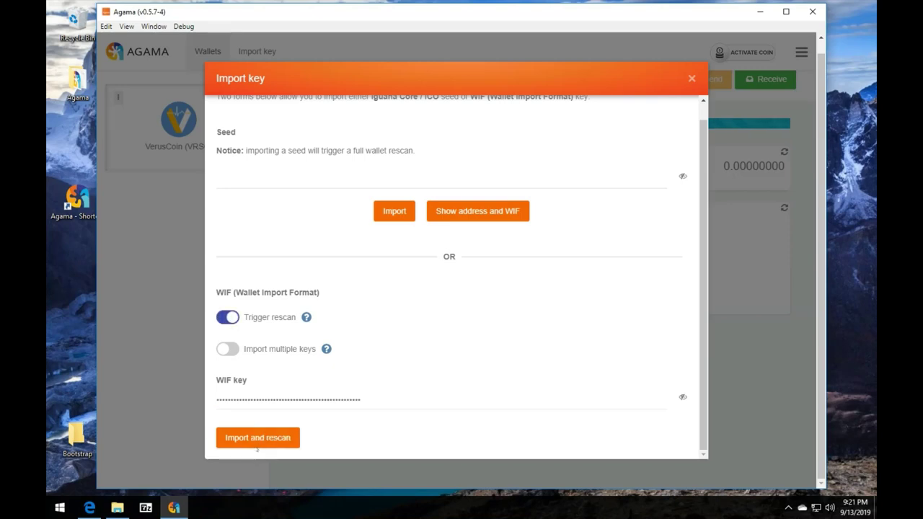
left_click(256, 441)
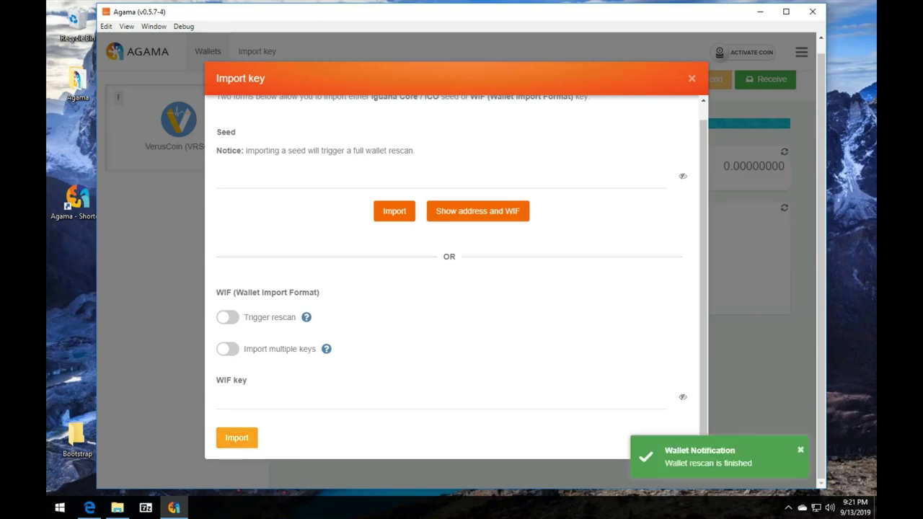
key("Escape")
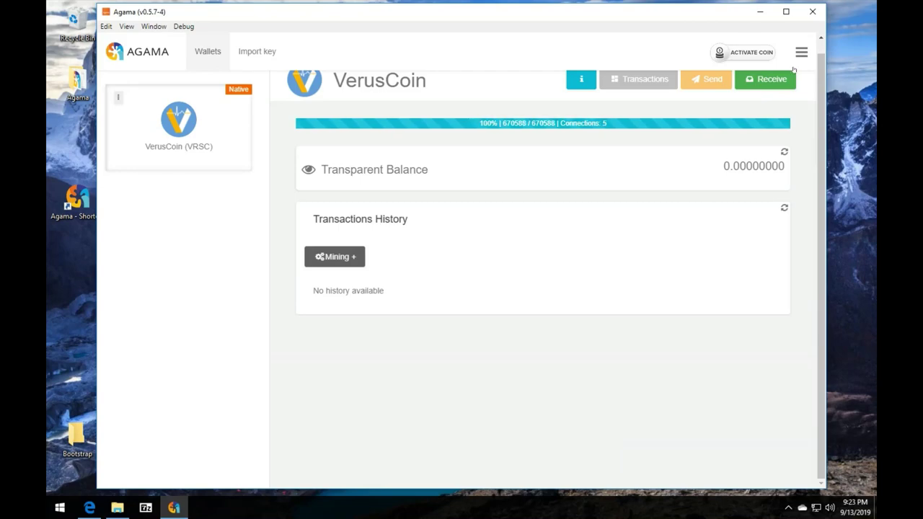
Restart Agama and activate Verus (VRSC) in Native Mode with the rescan daemon parameter
left_click(813, 13)
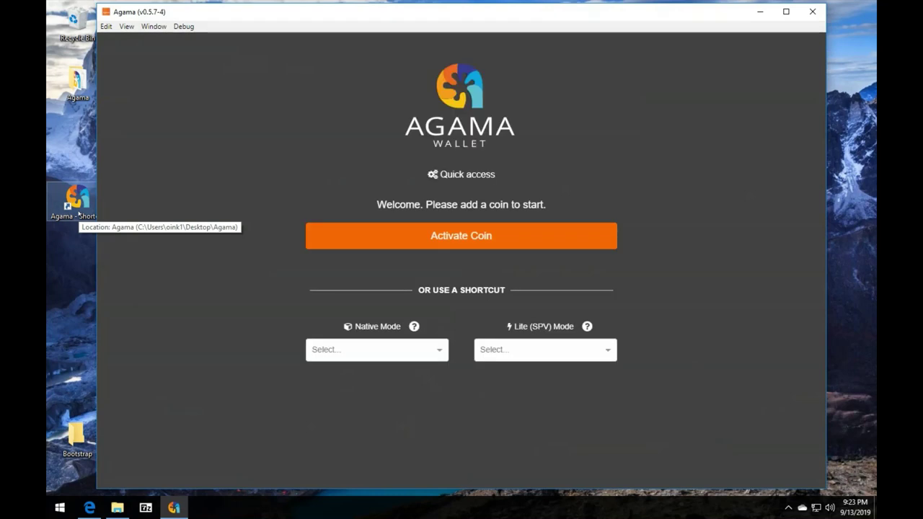
left_click(389, 240)
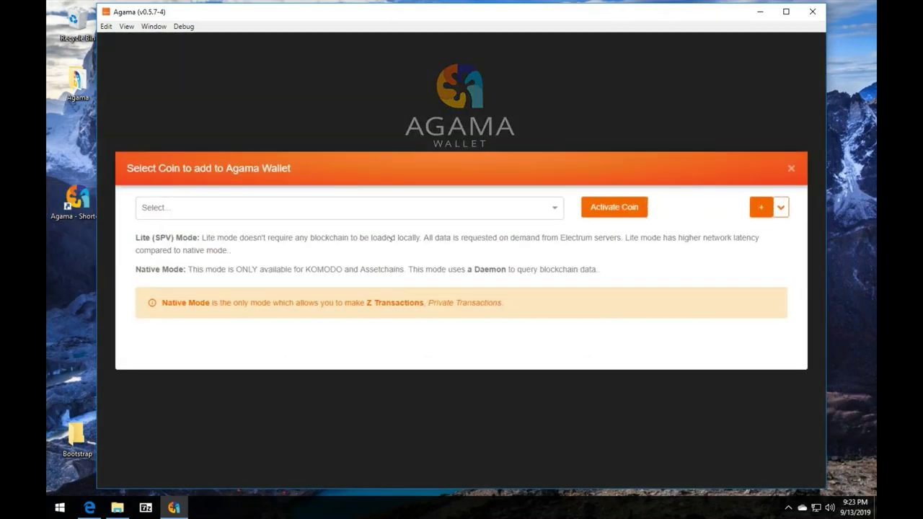
left_click(363, 209)
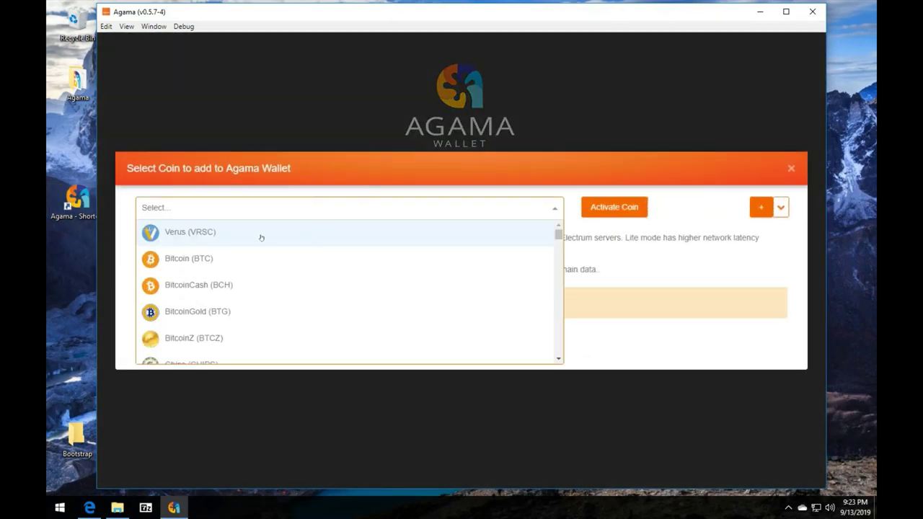
left_click(262, 238)
left_click(275, 254)
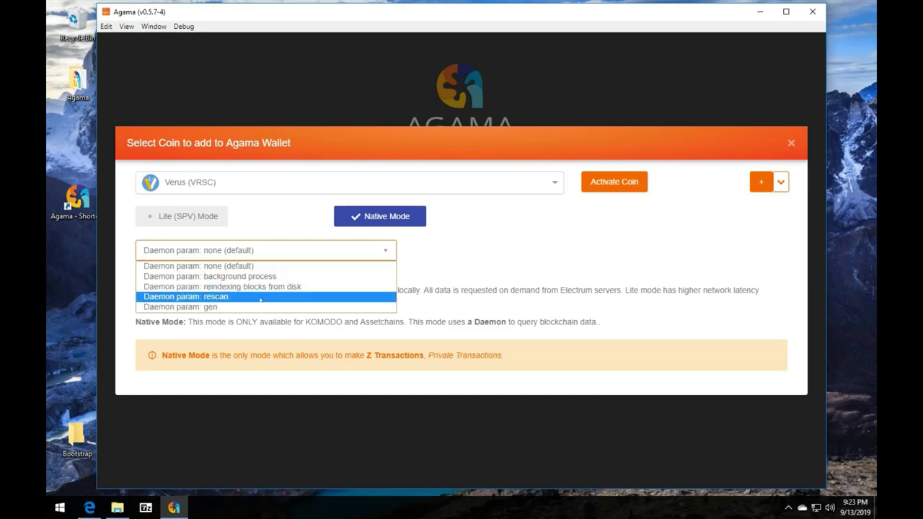
left_click(261, 297)
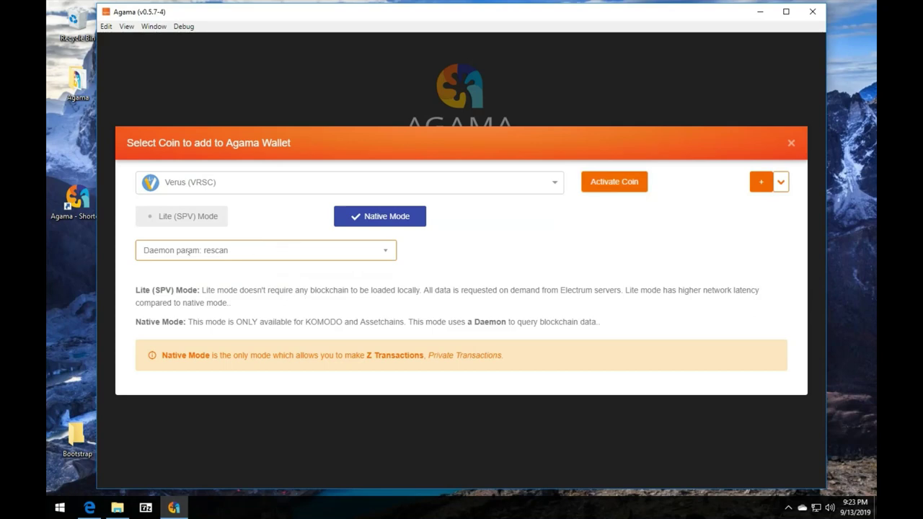
left_click(617, 187)
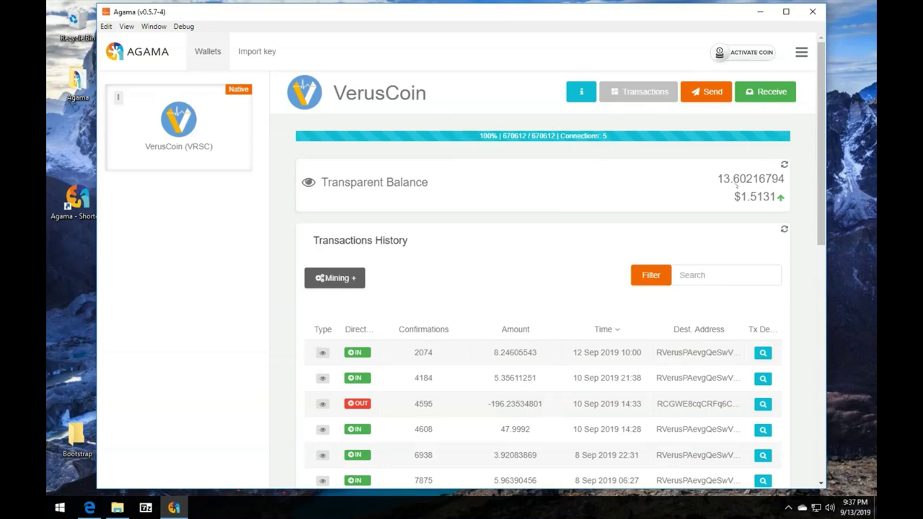
Check the imported public address and its amount under the receiving addresses, and return to the transaction history
left_click(773, 92)
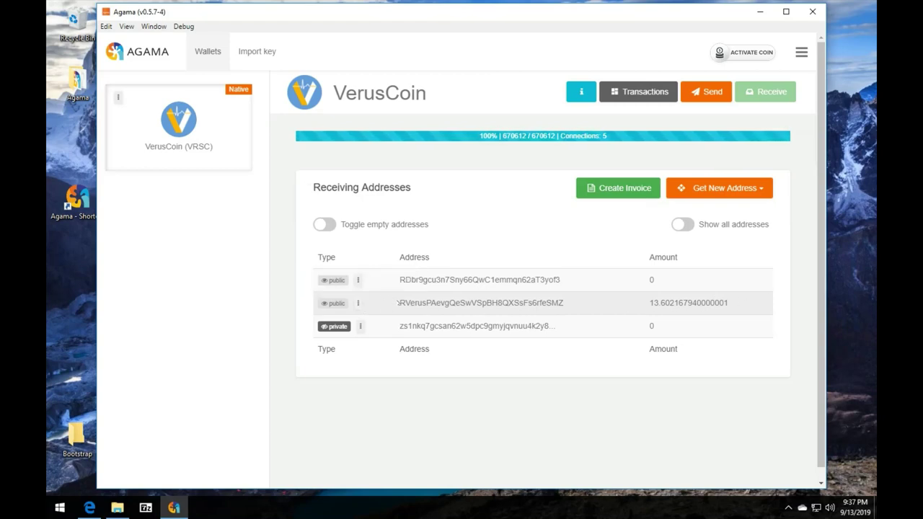
left_click_drag(538, 302, 385, 295)
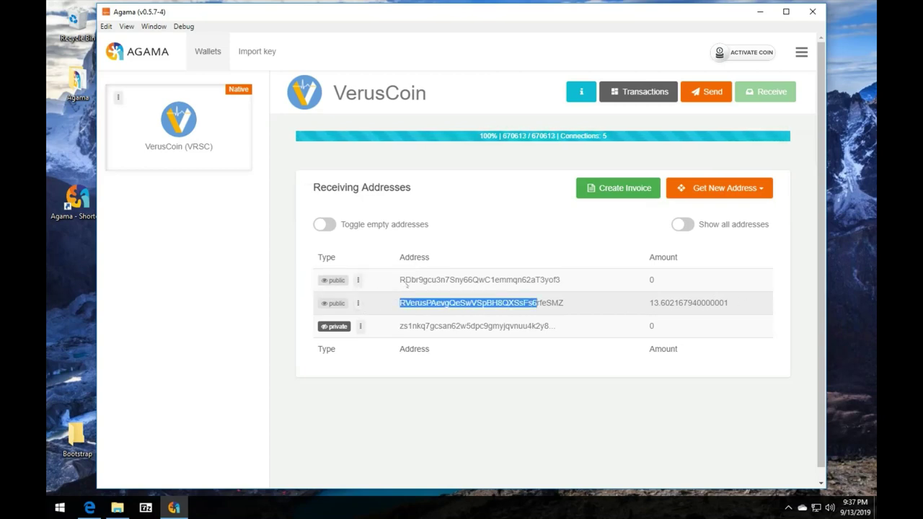
left_click(658, 101)
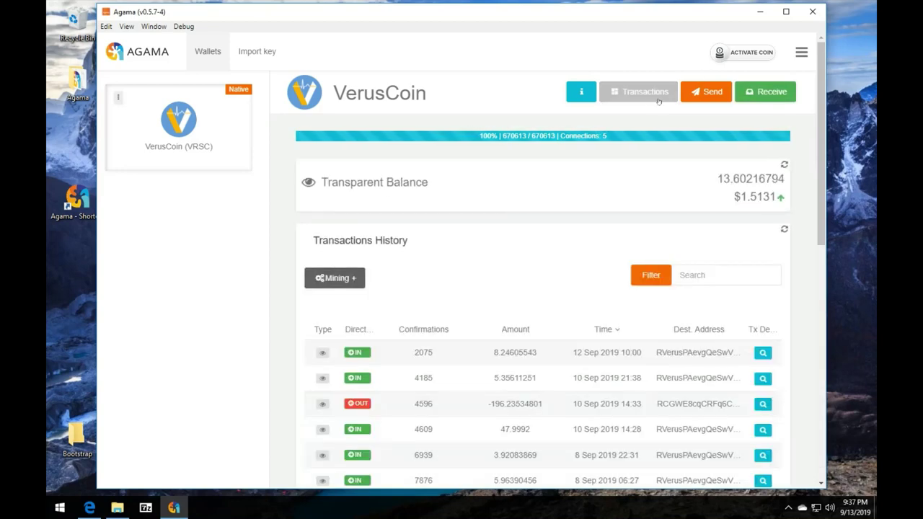
Start staking VerusCoin from the expanded mining options, and collapse the options again
left_click(336, 278)
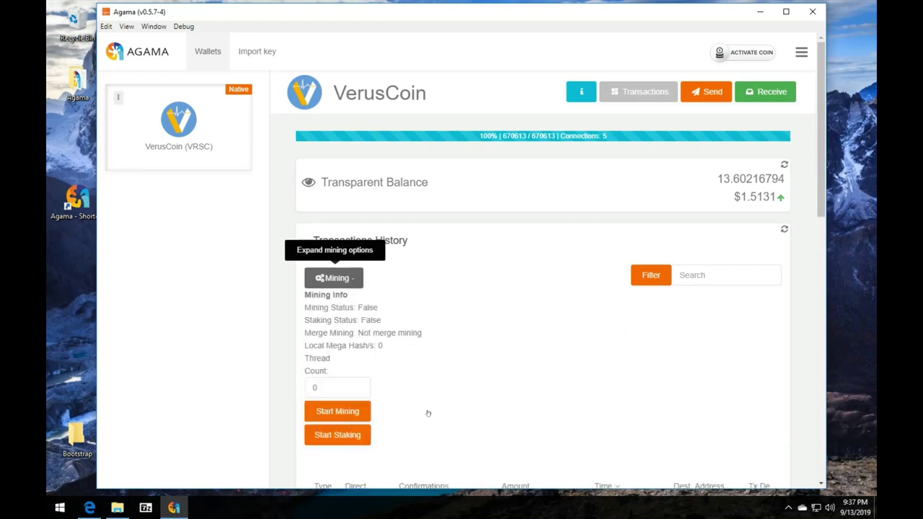
scroll(520, 320, "down", 1)
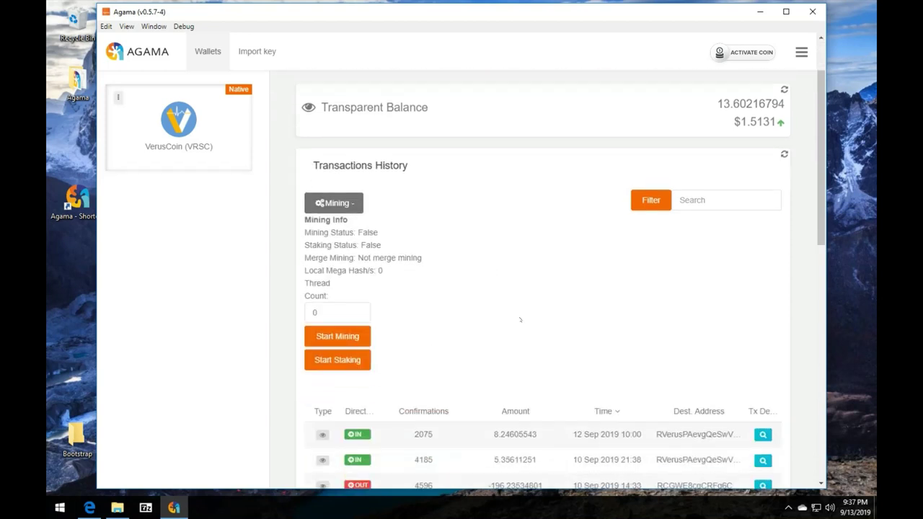
scroll(520, 319, "down", 1)
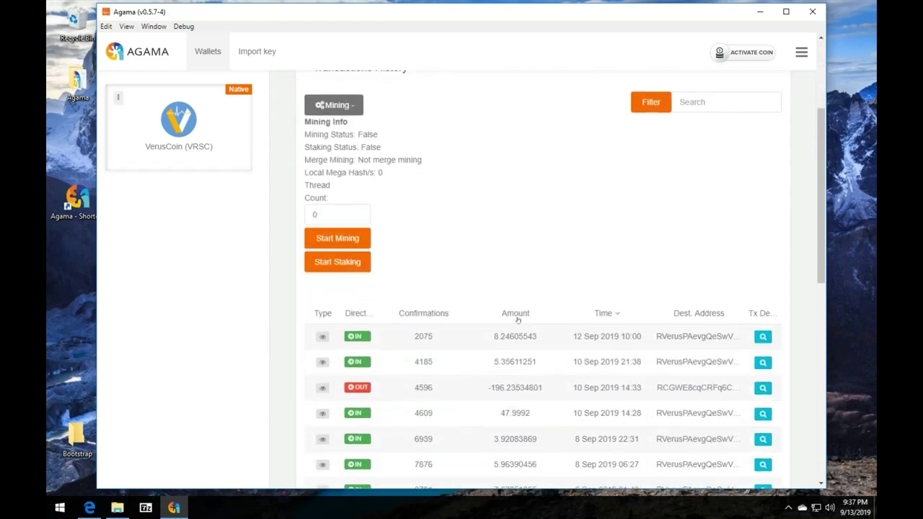
left_click(337, 264)
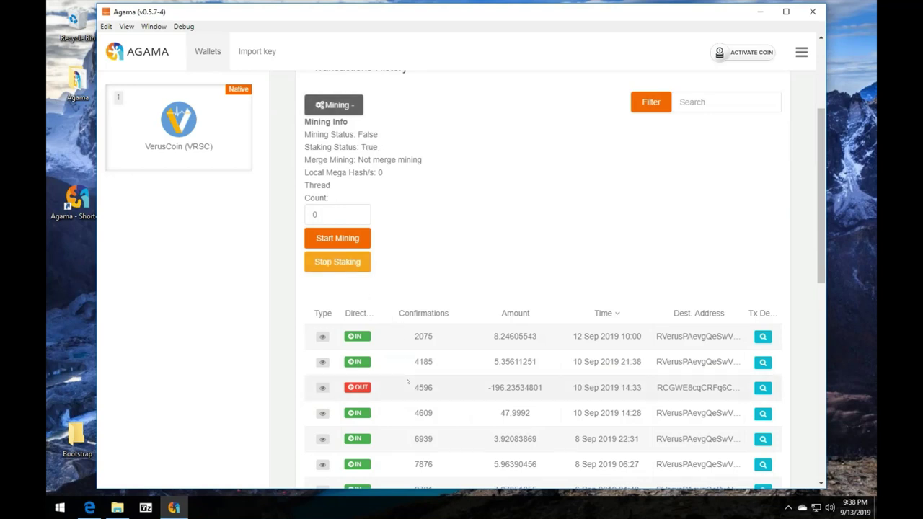
scroll(408, 382, "up", 1)
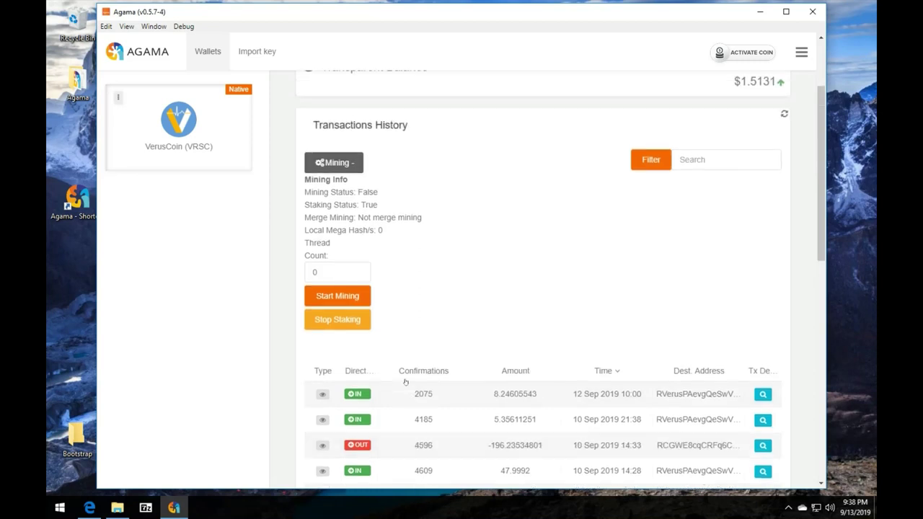
left_click(336, 163)
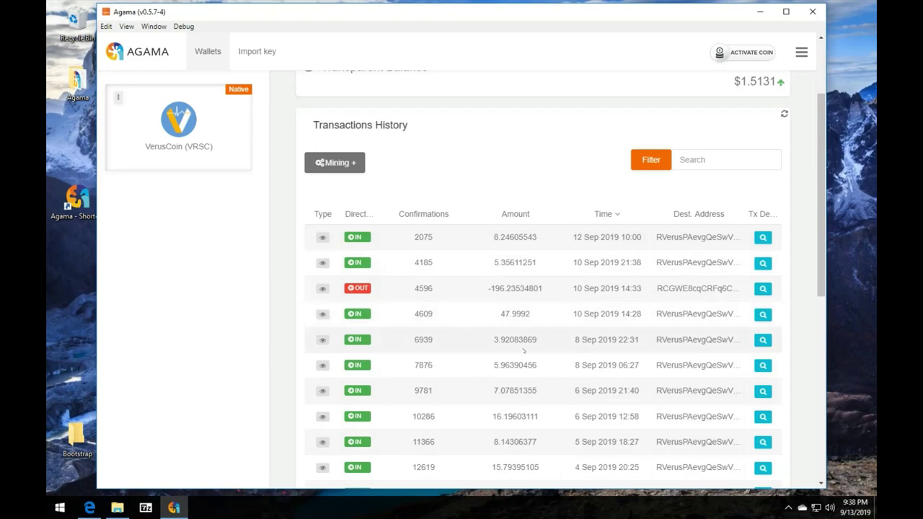
scroll(524, 350, "up", 2)
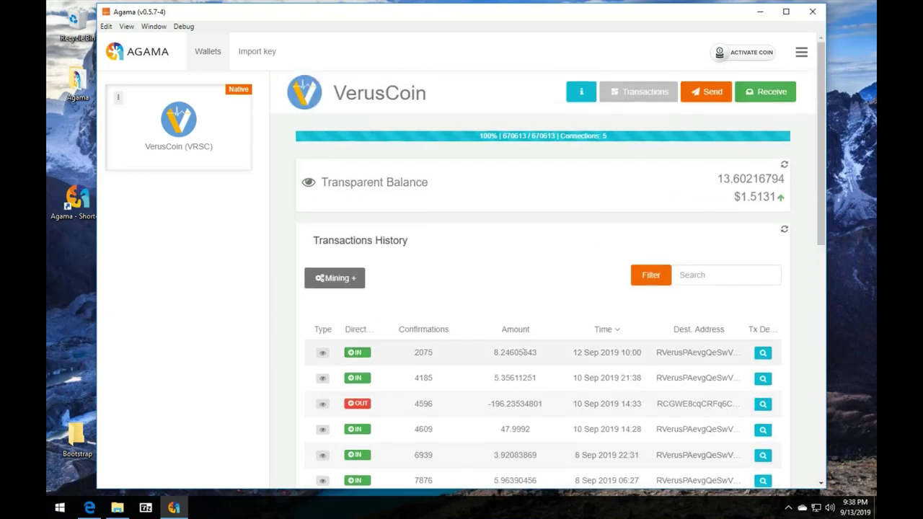
Execute the getmininginfo command for VRSC in the CLI section of the wallet settings
left_click(798, 53)
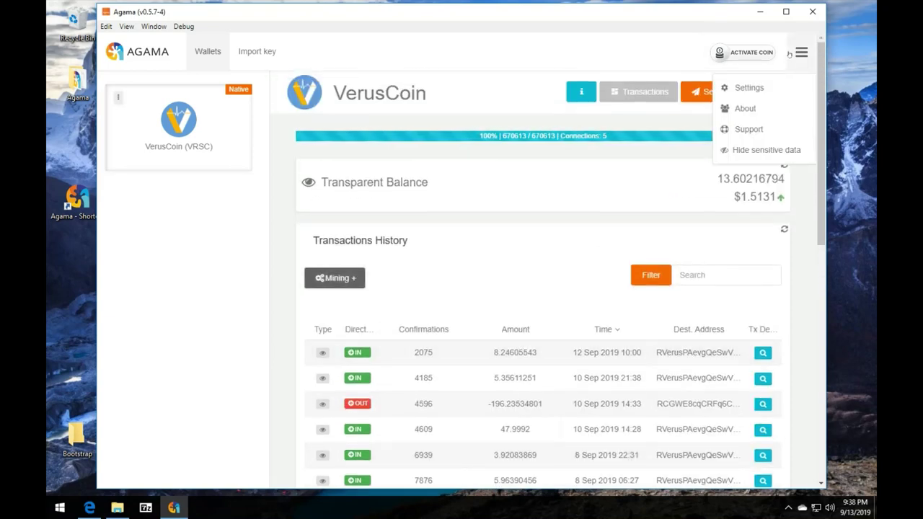
left_click(751, 88)
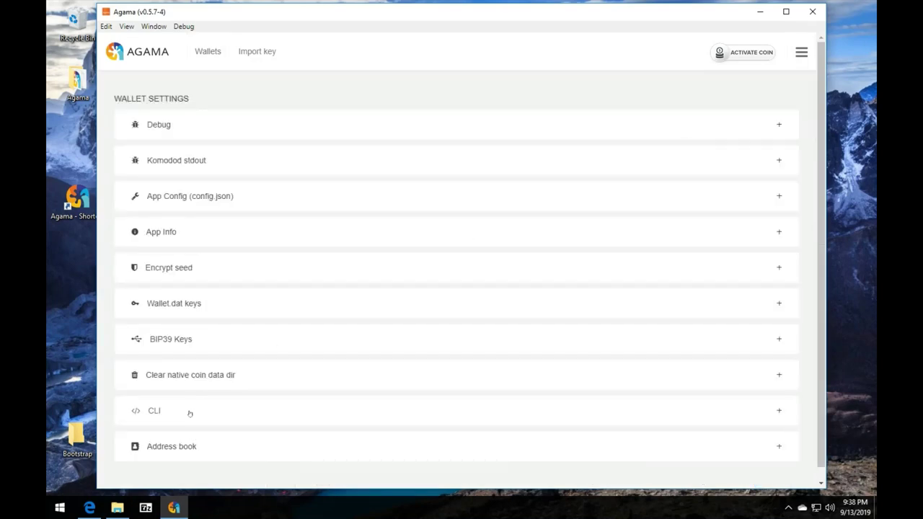
scroll(190, 412, "down", 3)
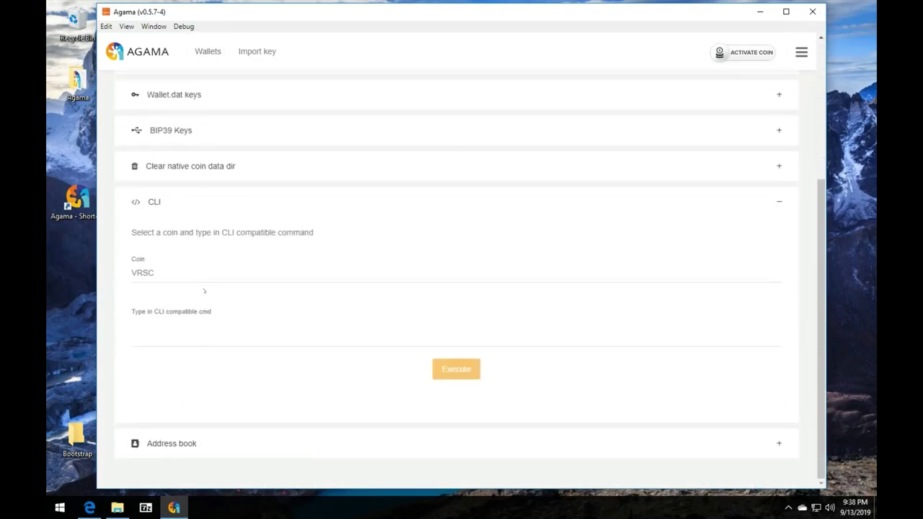
left_click(133, 332)
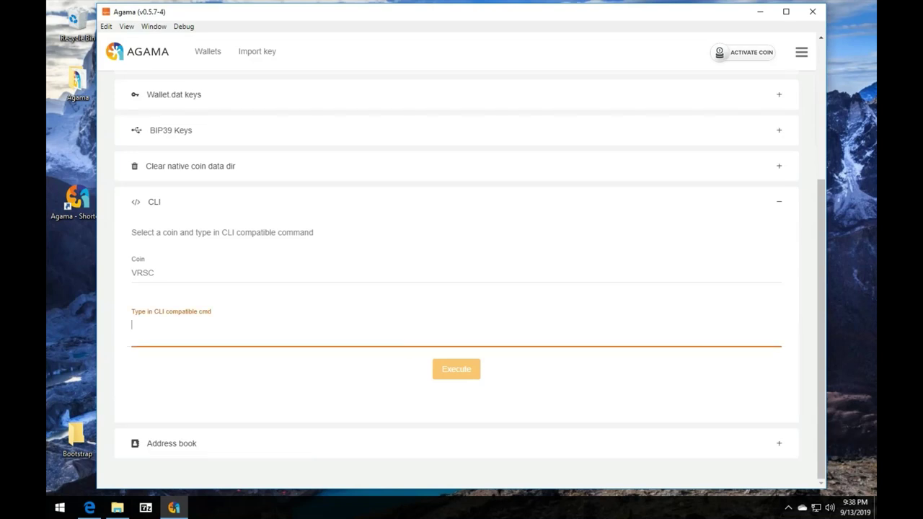
type("get")
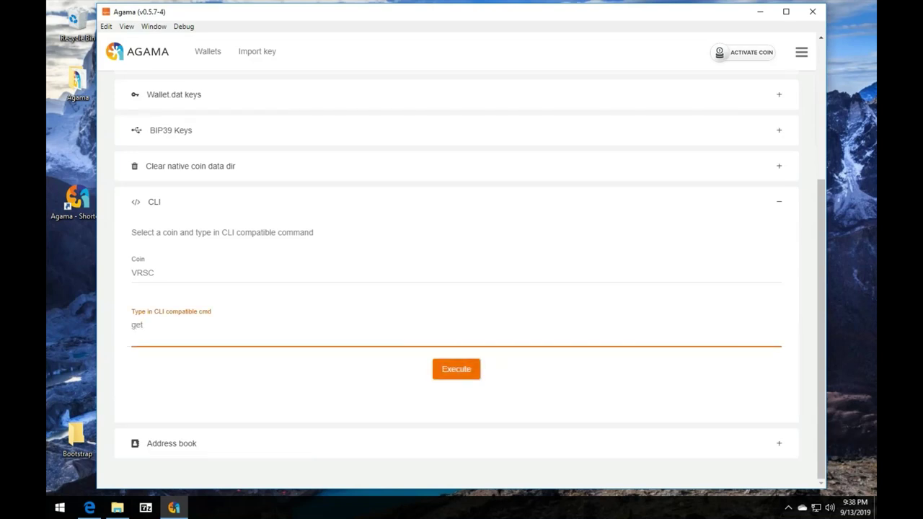
type("mining")
type("info")
left_click(467, 371)
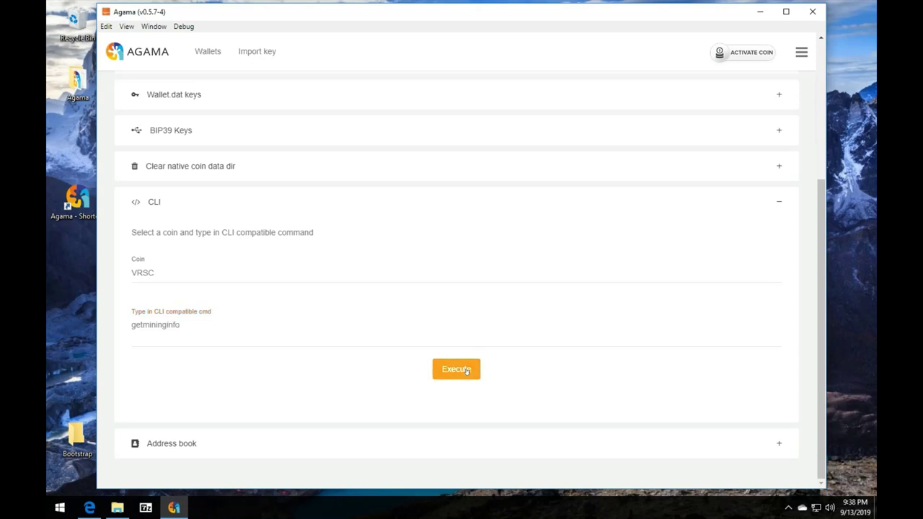
Examine the staking, generate and numthreads values in the CLI response to getmininginfo
scroll(456, 289, "down", 1)
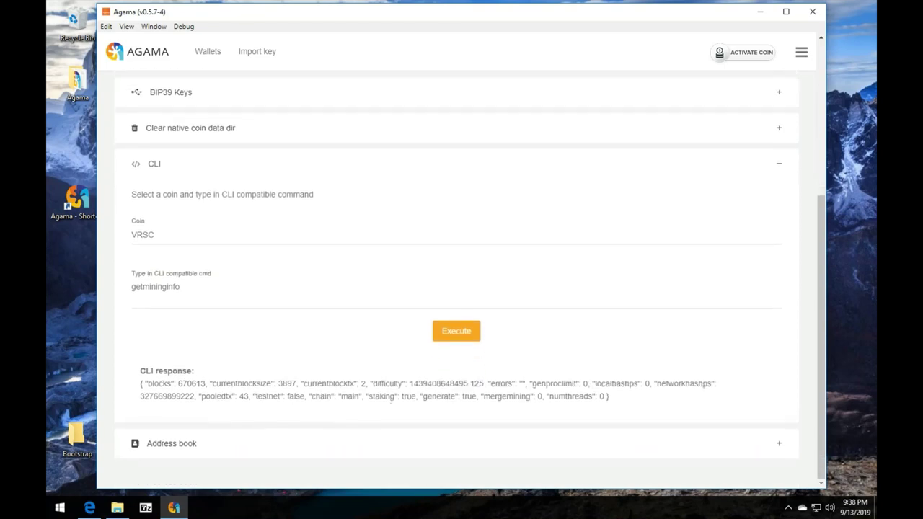
left_click_drag(366, 396, 421, 396)
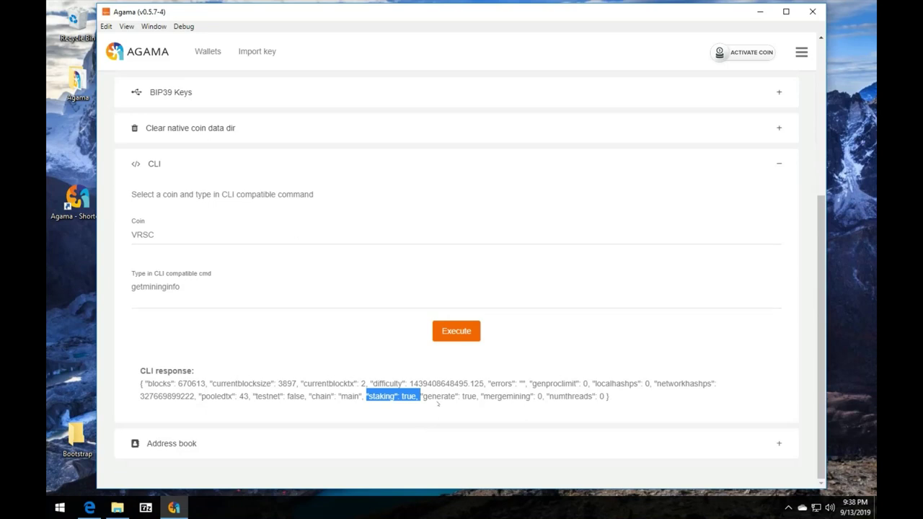
left_click(430, 436)
left_click_drag(422, 396, 477, 396)
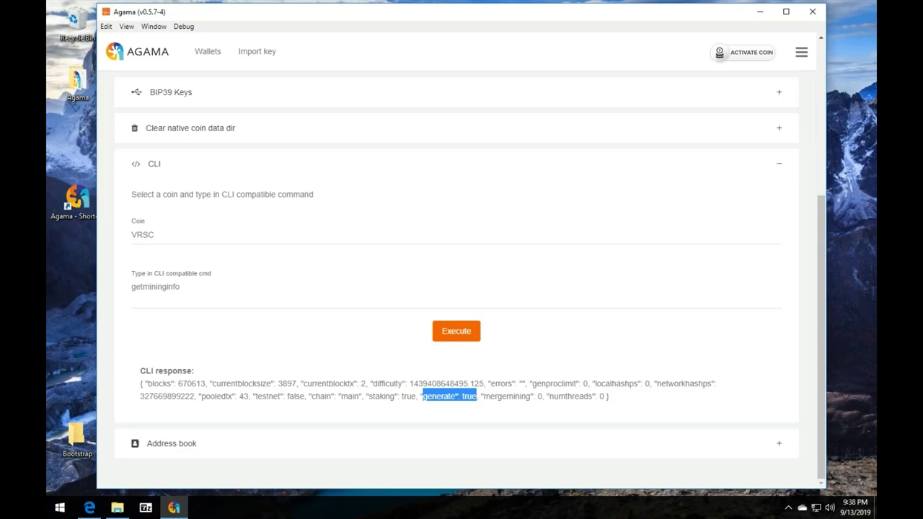
left_click_drag(595, 396, 608, 395)
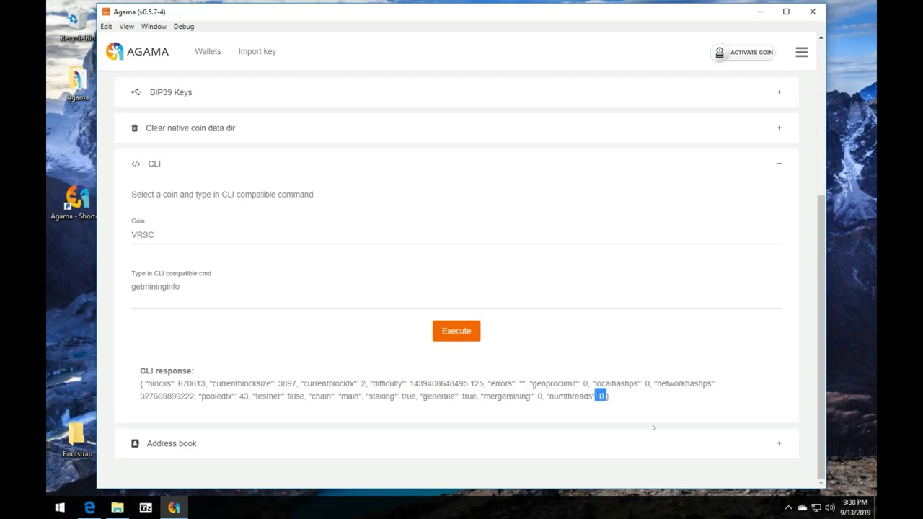
Examine the App Config (config.json) options from the general settings through Lite mode and Native mode to the Verus Specific Settings
scroll(653, 427, "up", 4)
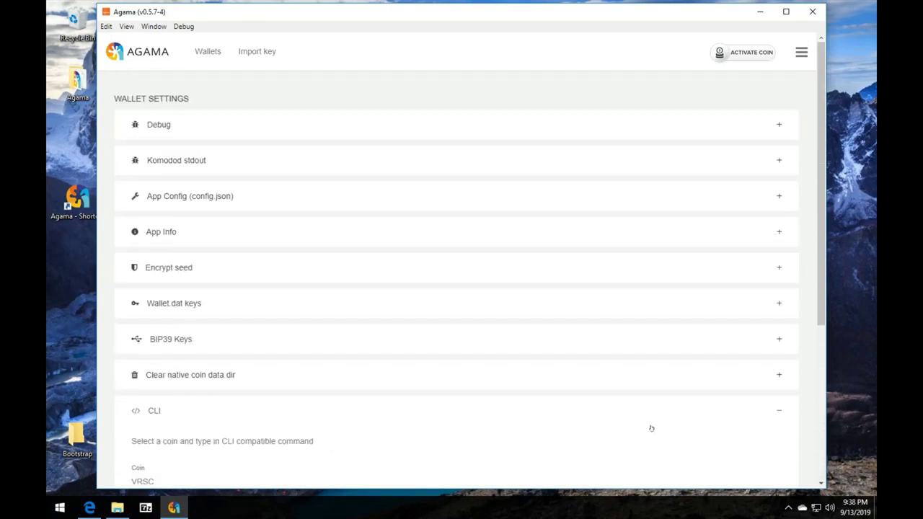
left_click(311, 192)
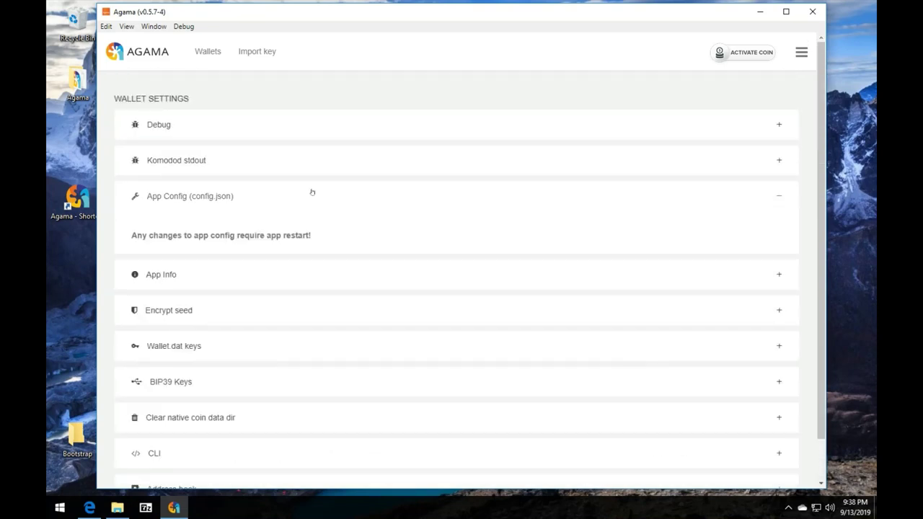
scroll(313, 192, "down", 3)
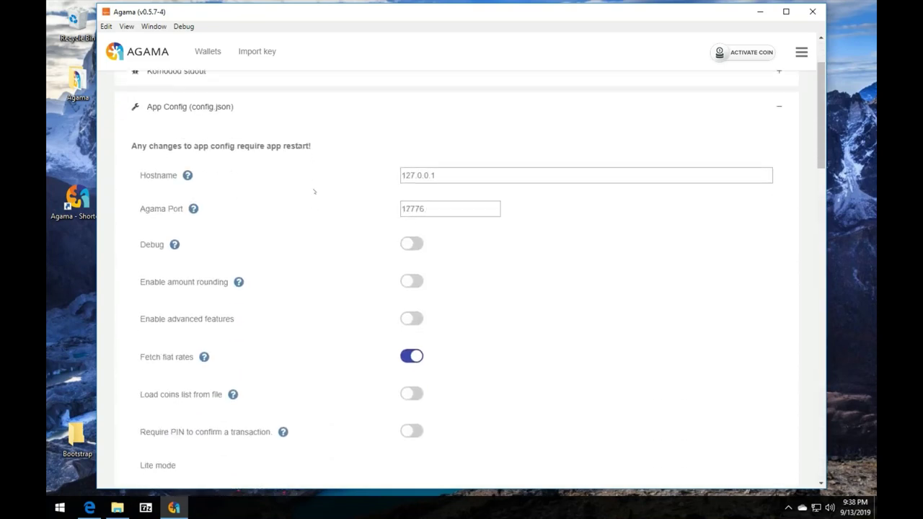
scroll(313, 192, "down", 4)
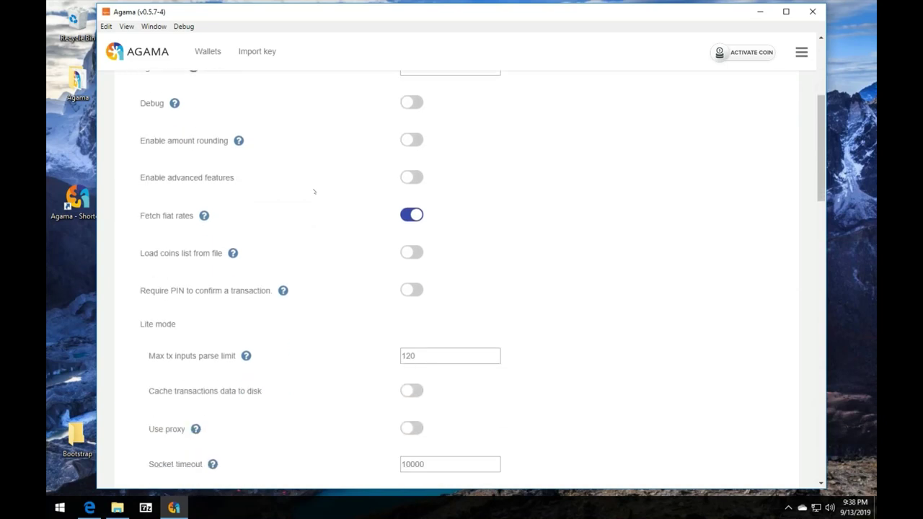
scroll(314, 192, "down", 5)
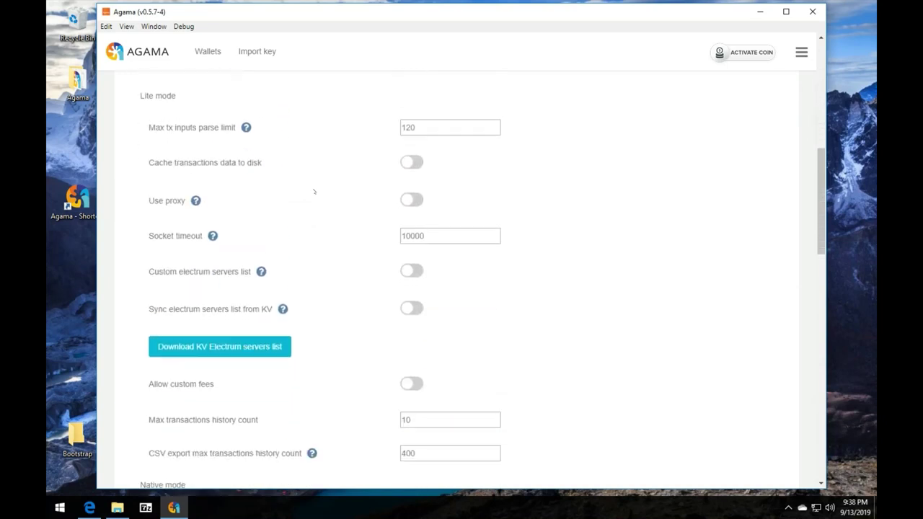
scroll(314, 192, "down", 2)
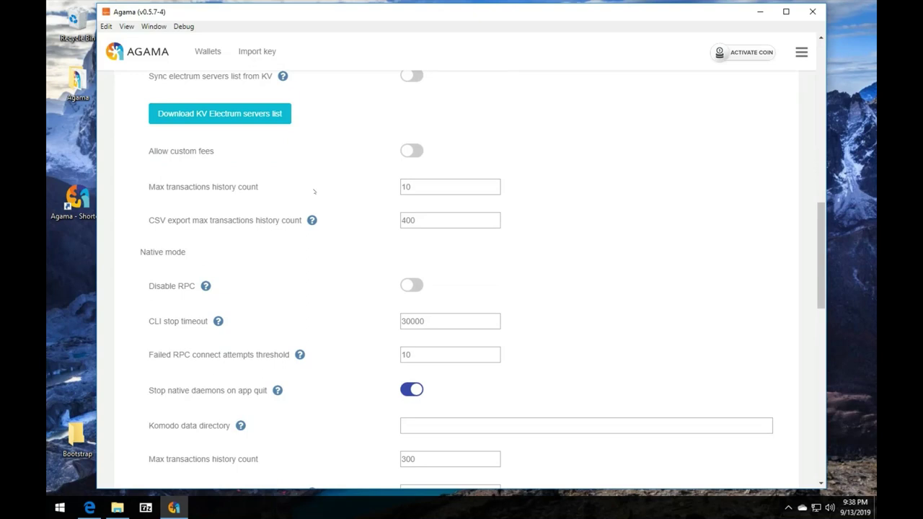
scroll(314, 192, "down", 2)
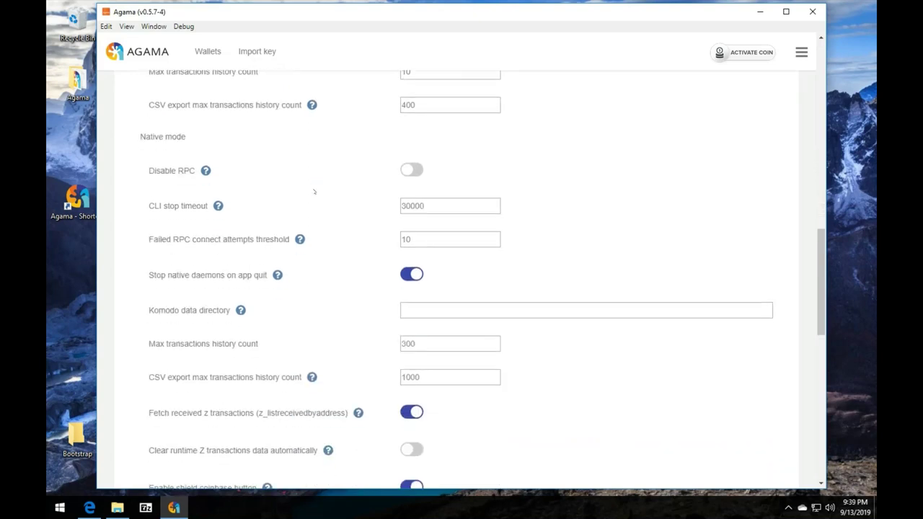
scroll(313, 192, "down", 2)
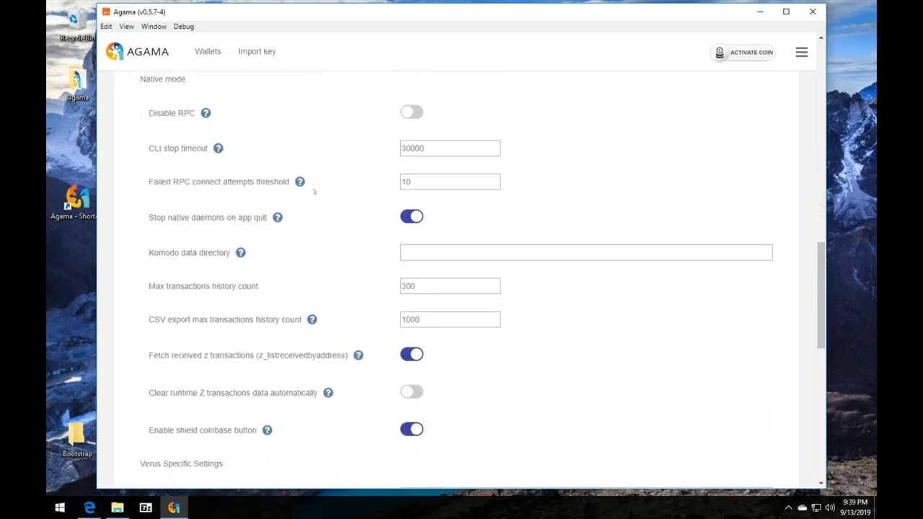
scroll(313, 192, "down", 1)
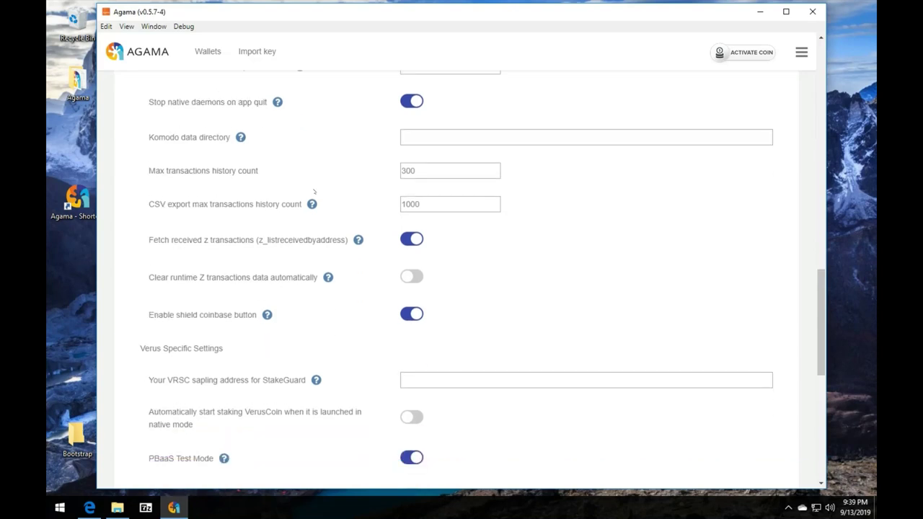
scroll(314, 192, "down", 2)
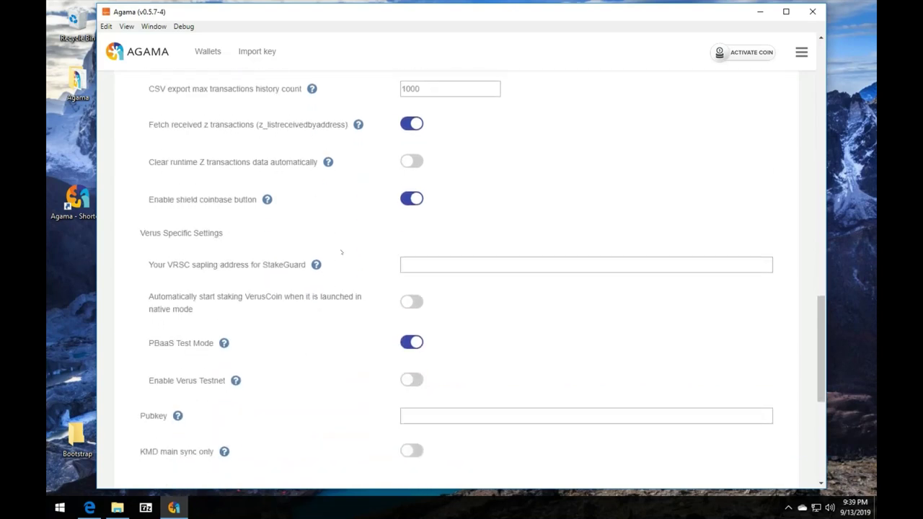
left_click(404, 265)
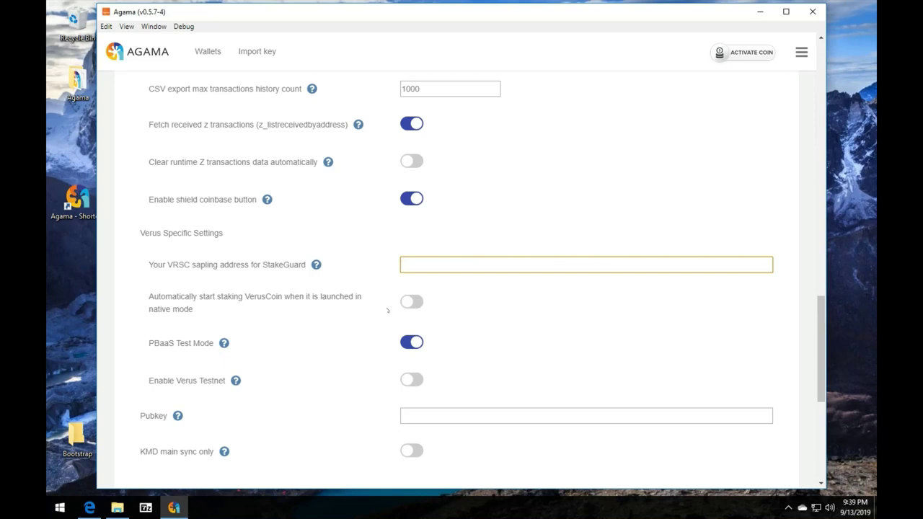
left_click(148, 295)
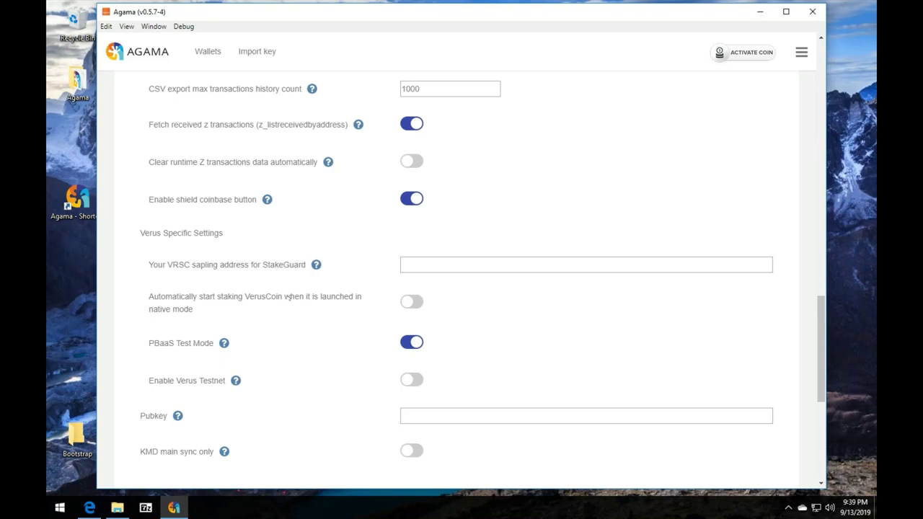
left_click(403, 304)
scroll(694, 297, "up", 15)
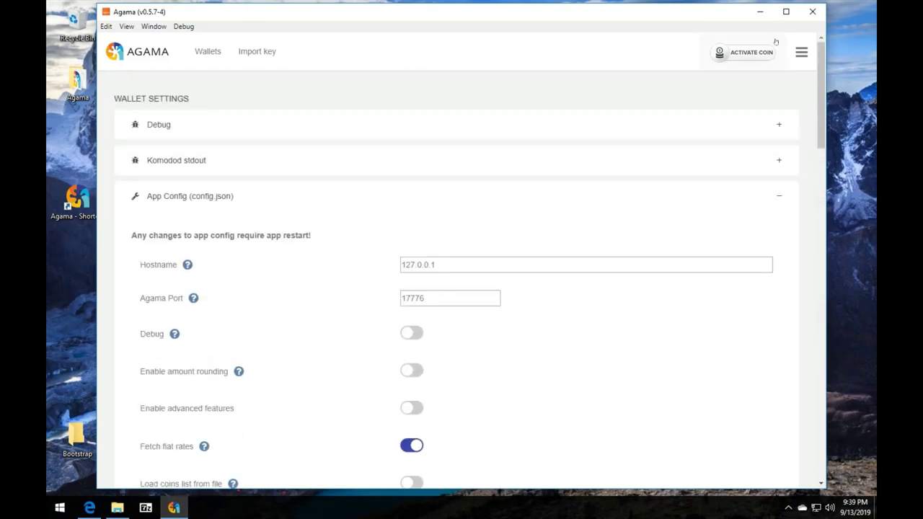
Copy the private z address from VerusCoin's receiving addresses
left_click(801, 55)
left_click(205, 52)
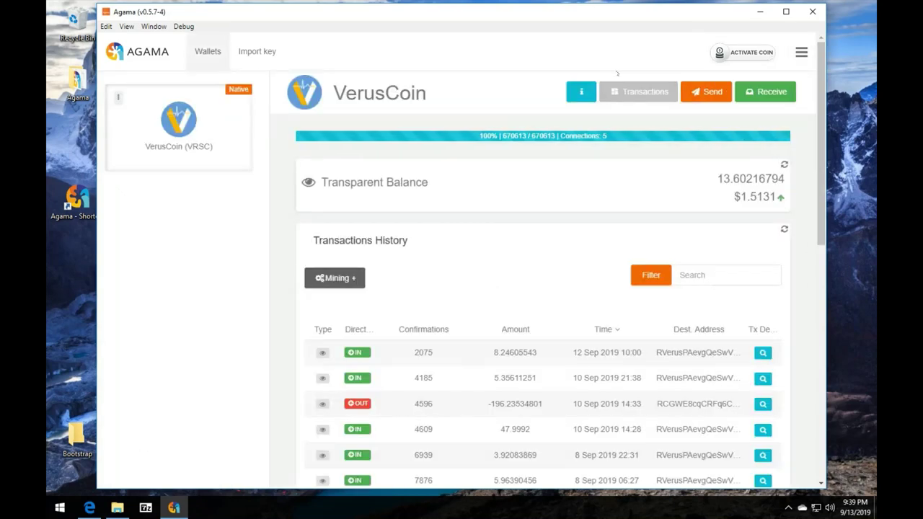
left_click(765, 92)
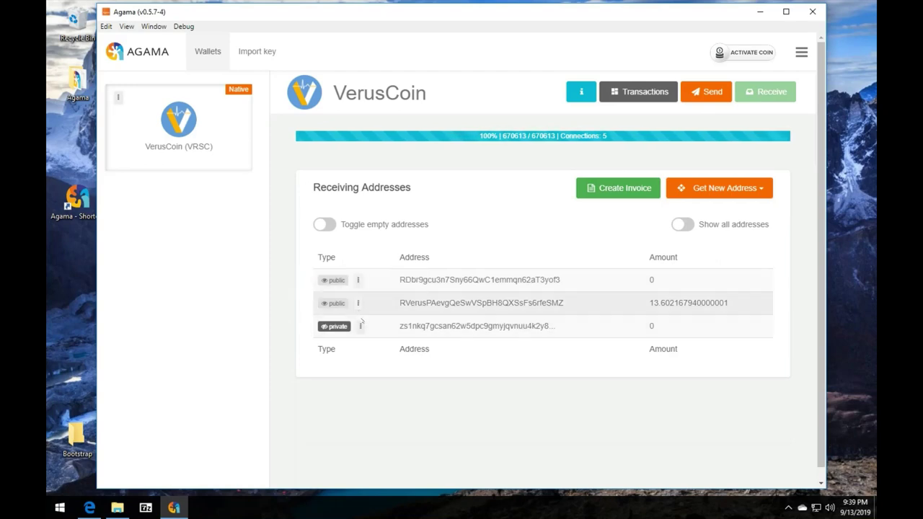
left_click(360, 326)
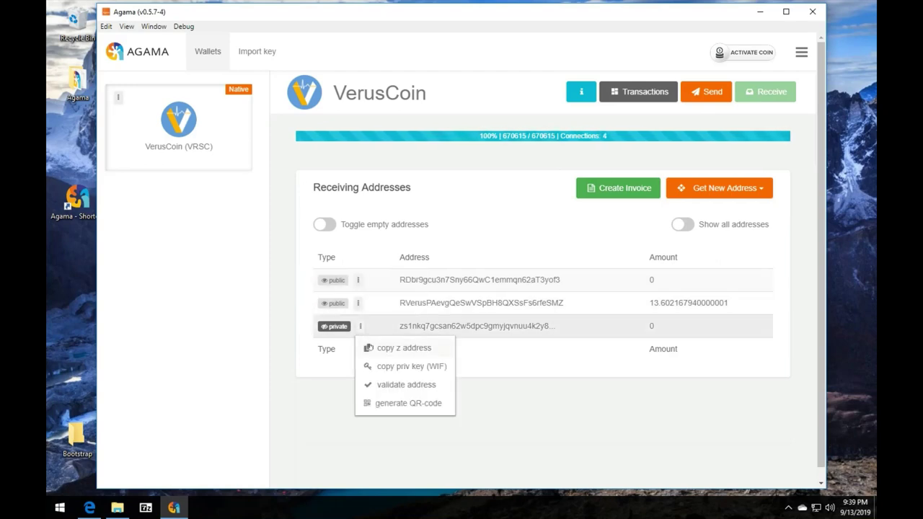
left_click(369, 348)
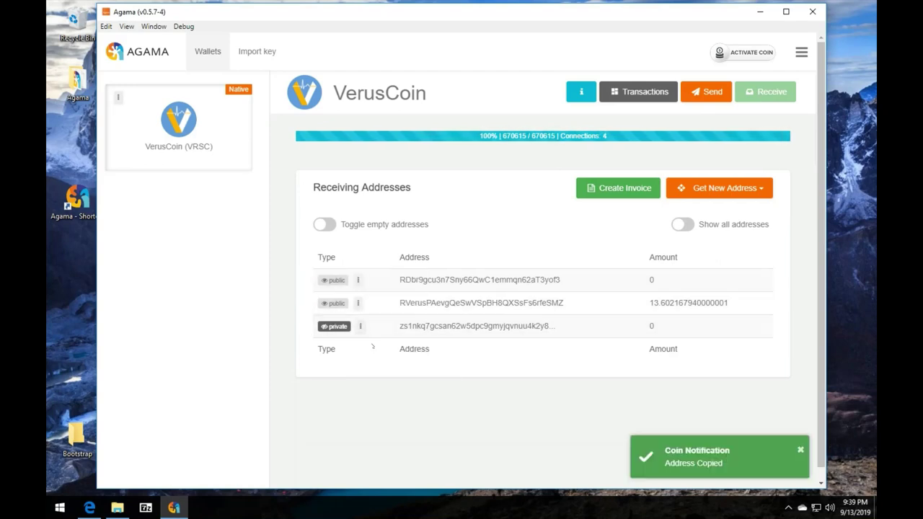
Paste the copied z address as the VRSC sapling address for StakeGuard in the App Config's Verus Specific Settings
left_click(801, 52)
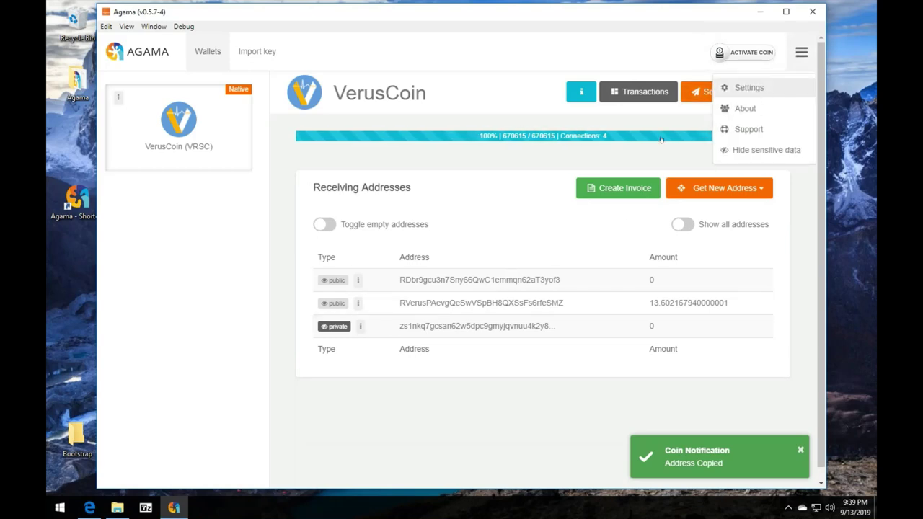
left_click(766, 91)
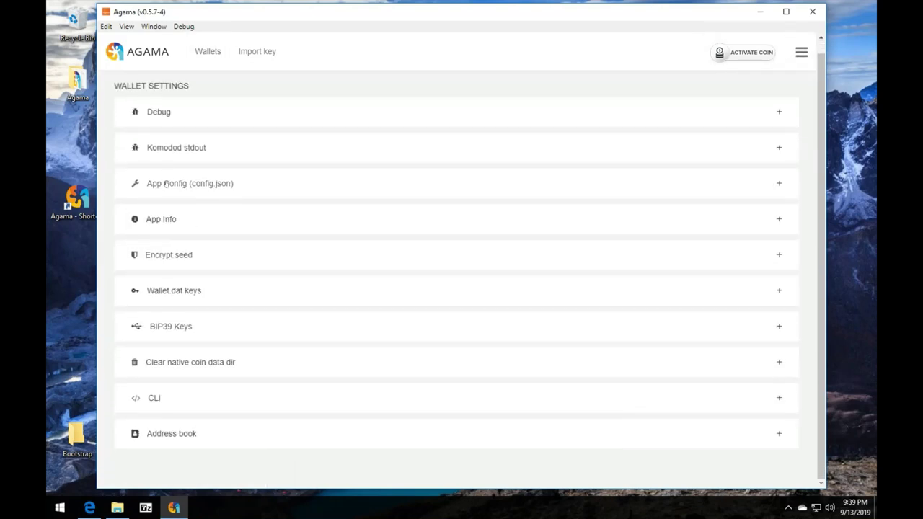
left_click(166, 184)
scroll(222, 190, "down", 3)
scroll(222, 190, "down", 8)
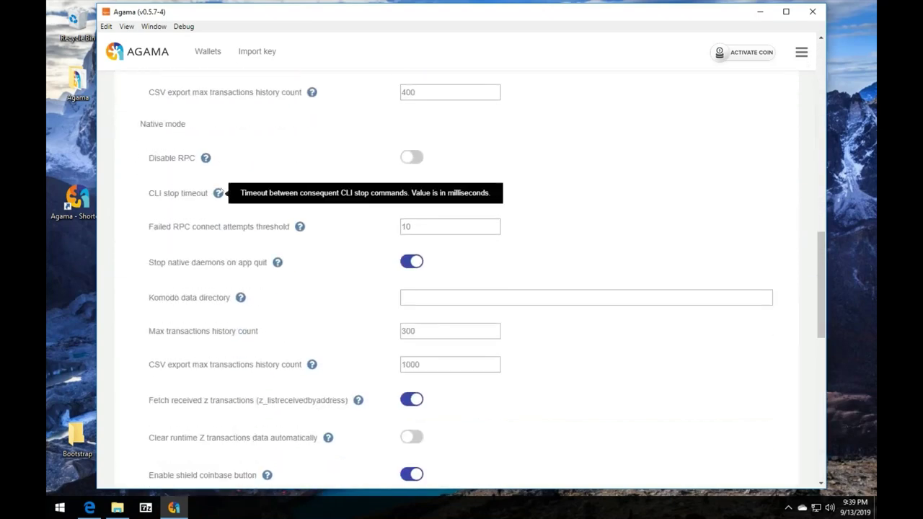
scroll(221, 192, "down", 5)
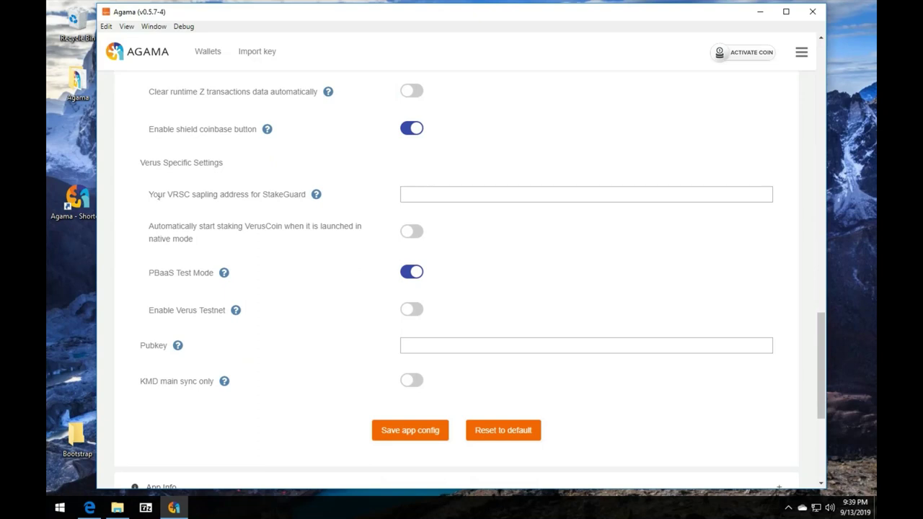
mouse_move(316, 194)
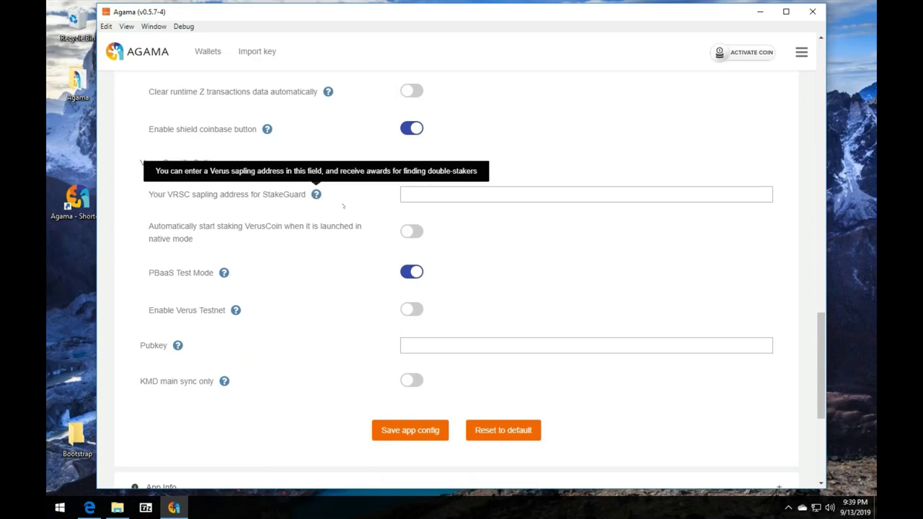
left_click(409, 195)
right_click(410, 196)
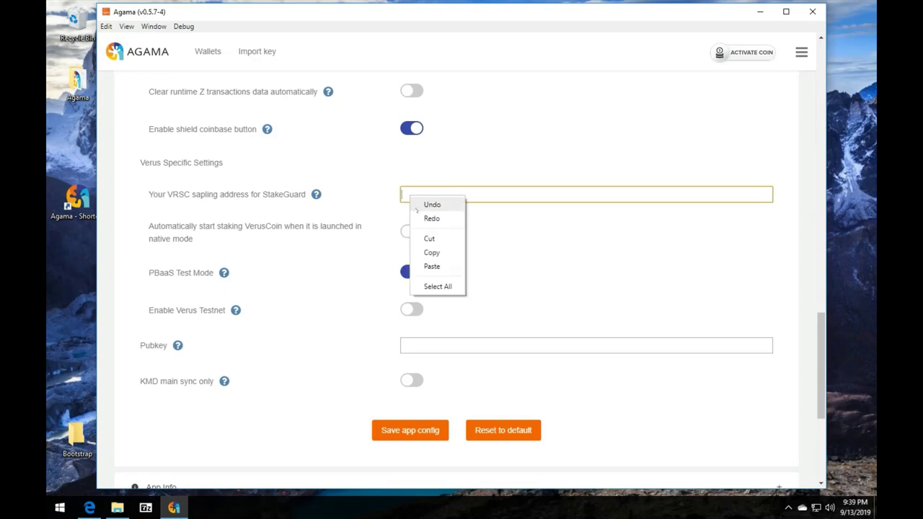
left_click(432, 266)
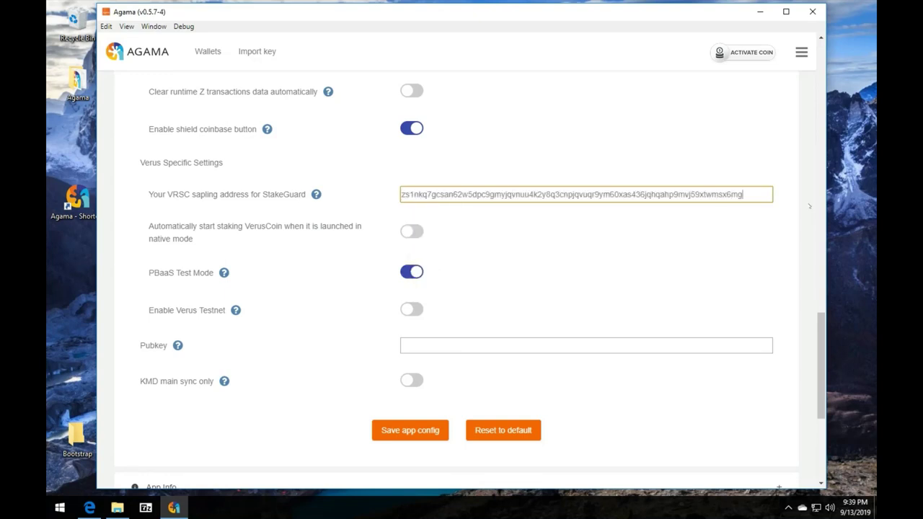
Enable automatic VerusCoin staking on native mode launch and save the app config
left_click(421, 233)
left_click(417, 437)
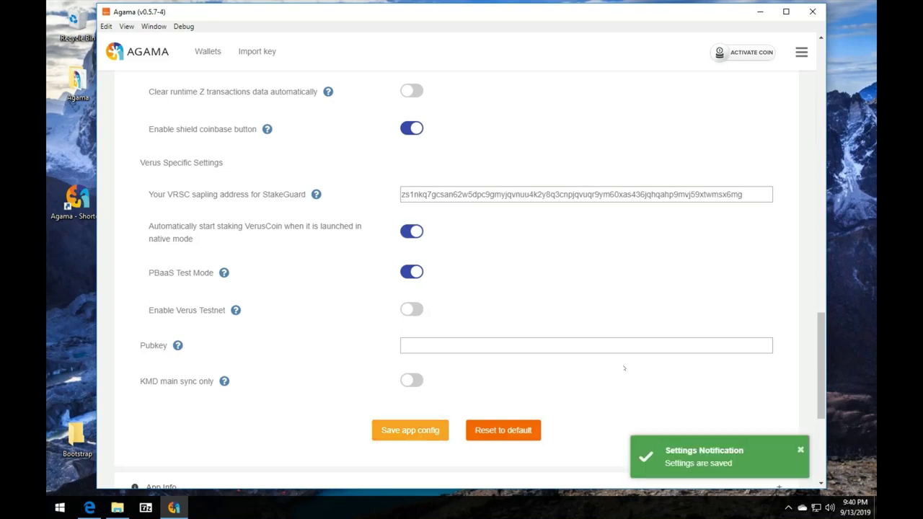
scroll(624, 368, "up", 15)
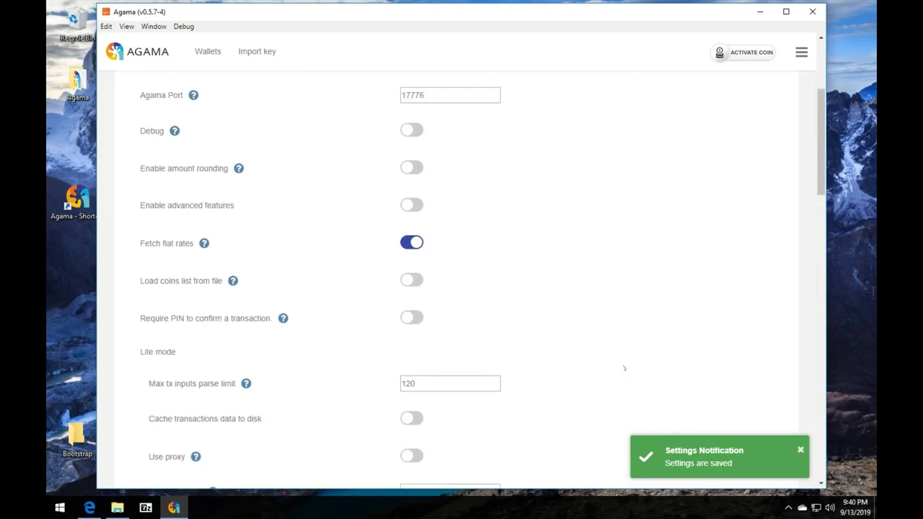
Copy the pubkey of the public address that holds the balance in VerusCoin's receiving addresses
left_click(195, 56)
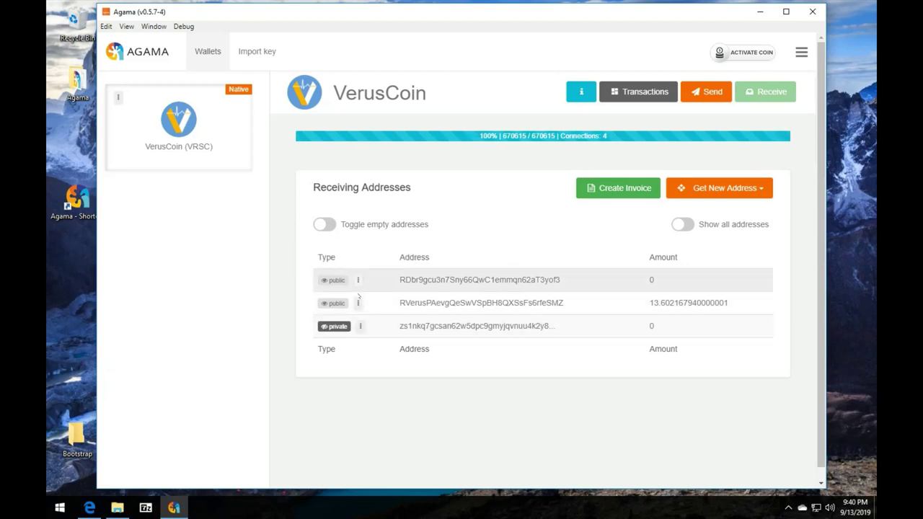
left_click(358, 304)
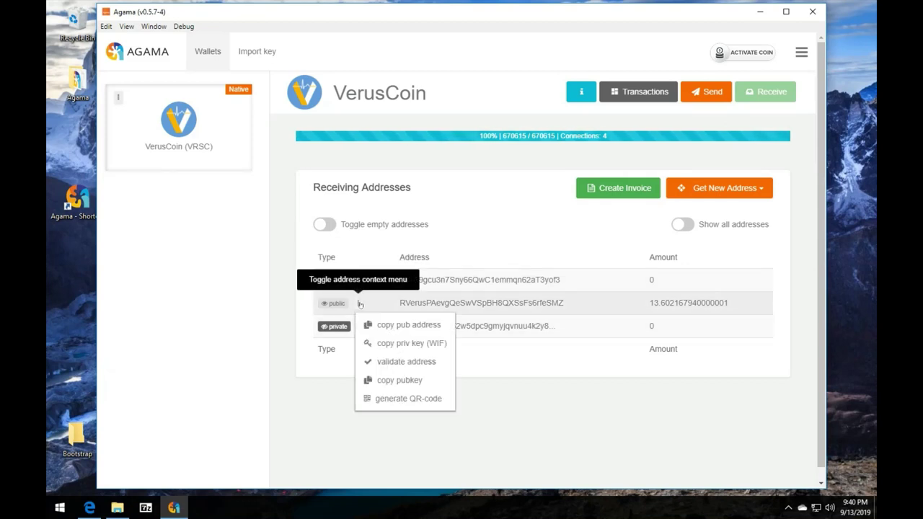
left_click(396, 380)
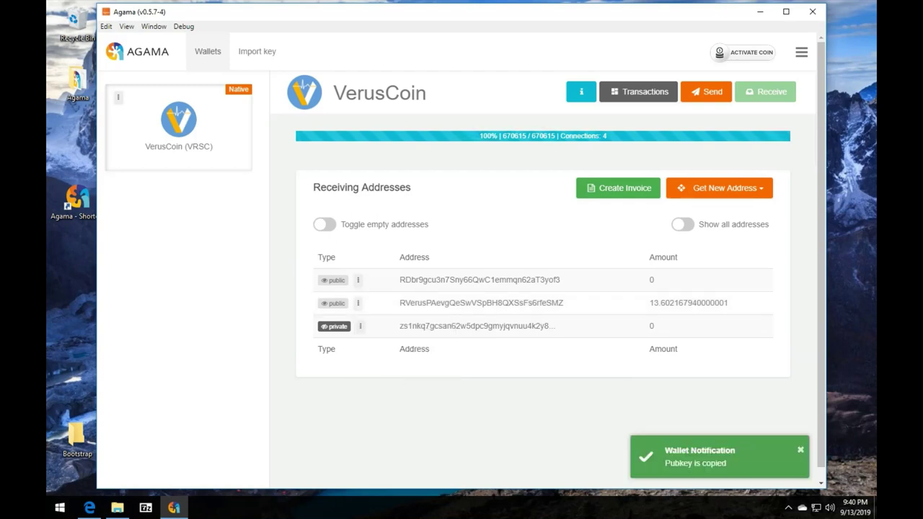
Paste the copied pubkey as the Pubkey value in the App Config settings
left_click(802, 53)
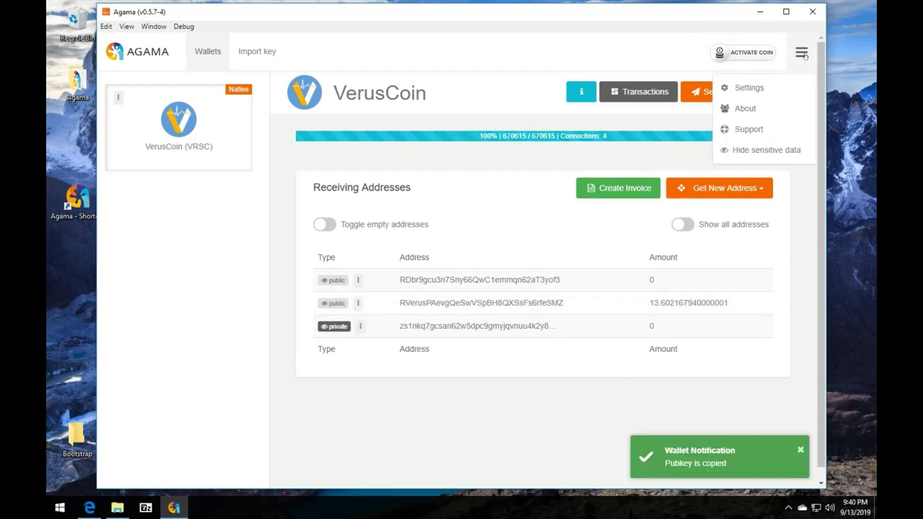
left_click(782, 94)
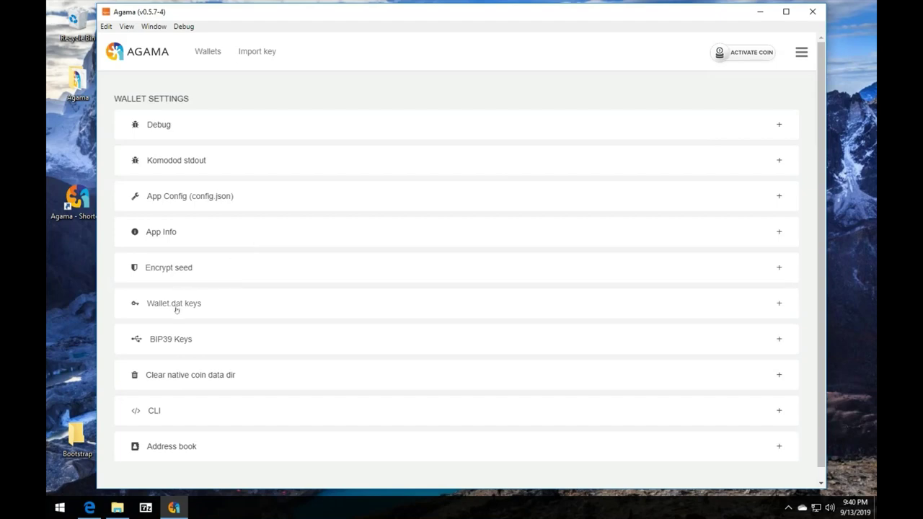
left_click(167, 197)
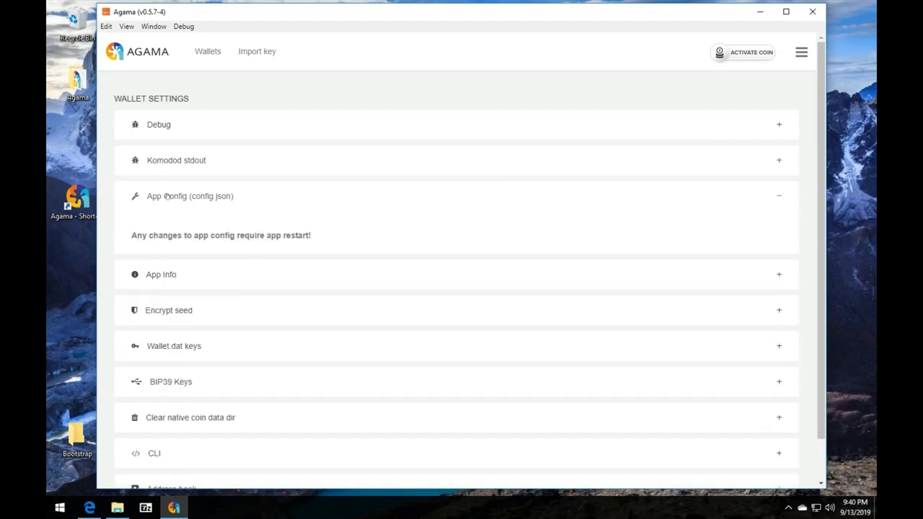
scroll(214, 223, "down", 11)
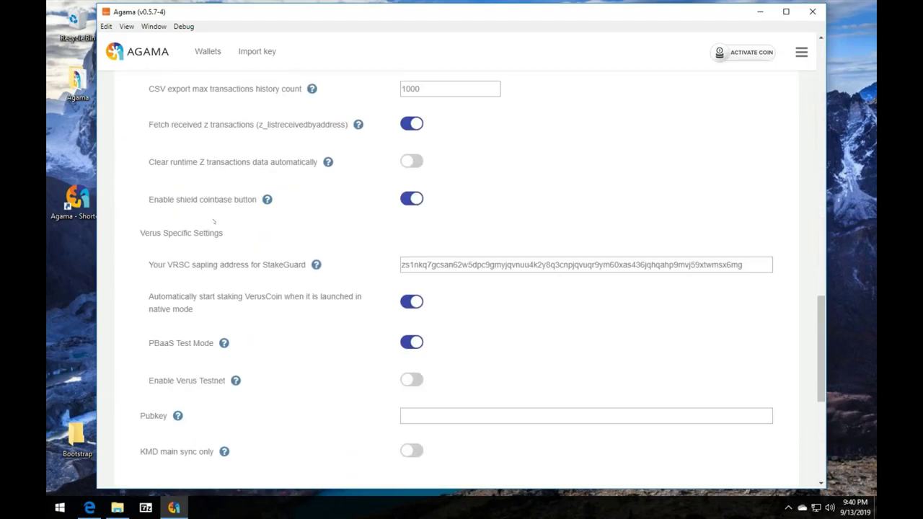
scroll(213, 222, "down", 4)
scroll(214, 222, "up", 2)
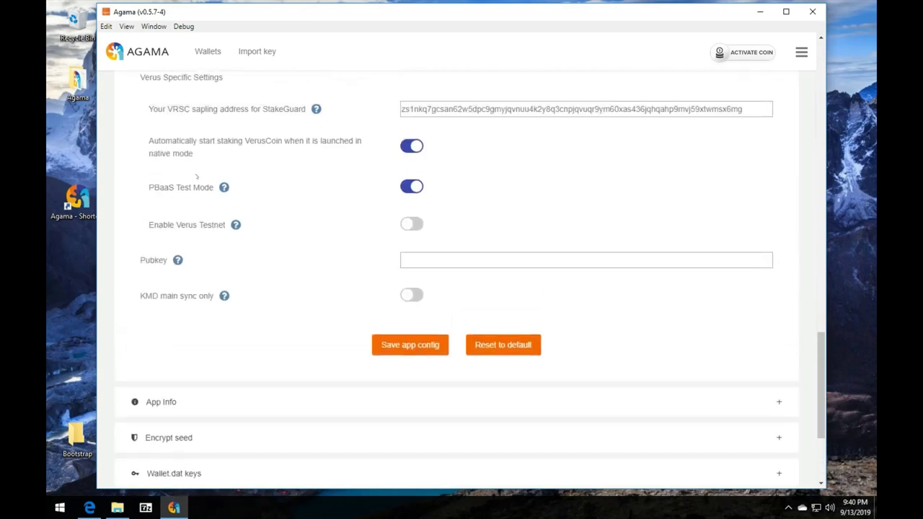
scroll(191, 238, "up", 1)
mouse_move(180, 320)
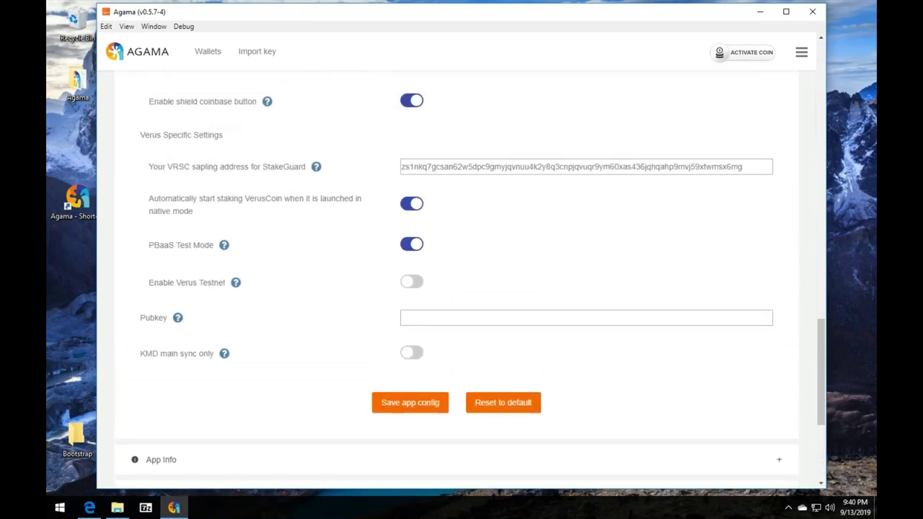
left_click(429, 318)
right_click(429, 318)
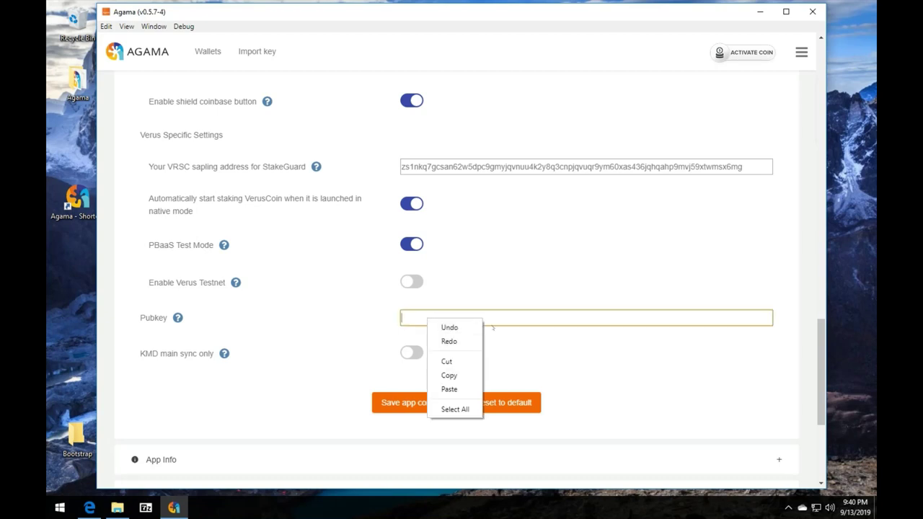
left_click(465, 389)
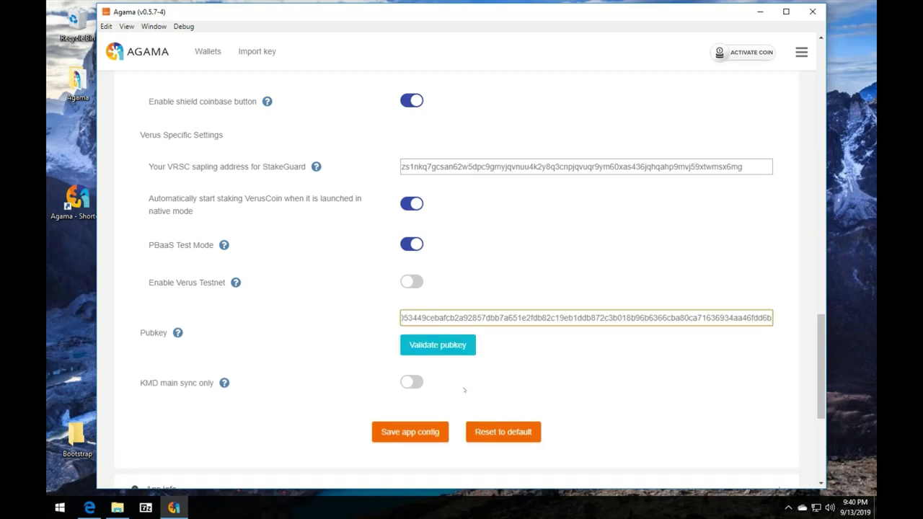
Validate the pasted pubkey and save the app config
left_click(457, 350)
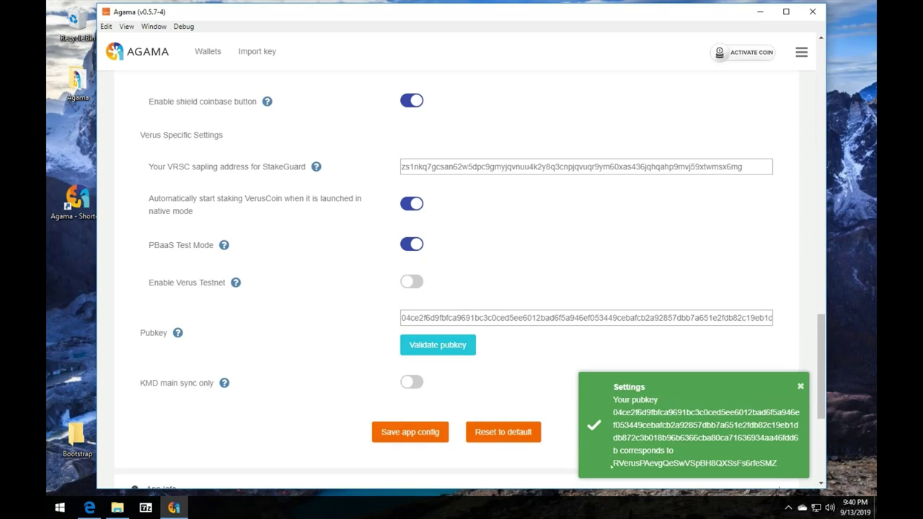
left_click(800, 389)
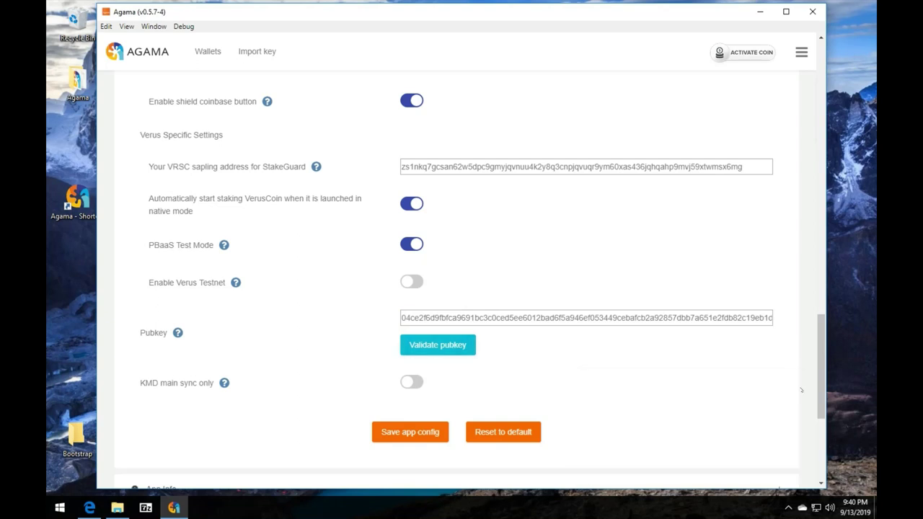
left_click(409, 440)
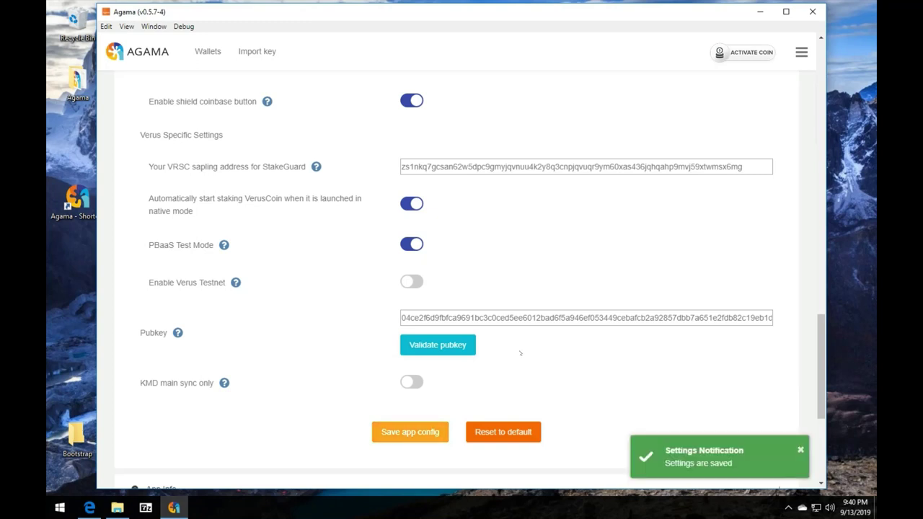
Start VerusCoin mining with a thread count of 1 from the wallet's mining options
scroll(520, 352, "up", 15)
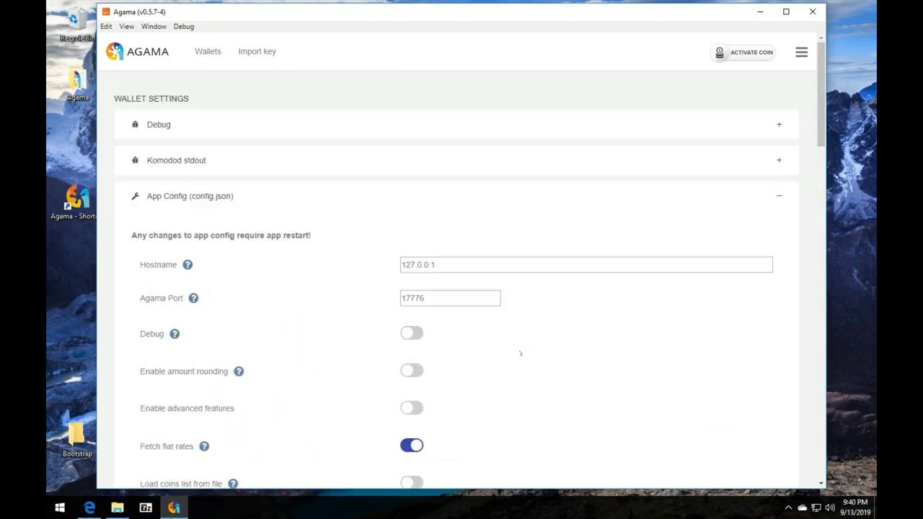
left_click(206, 49)
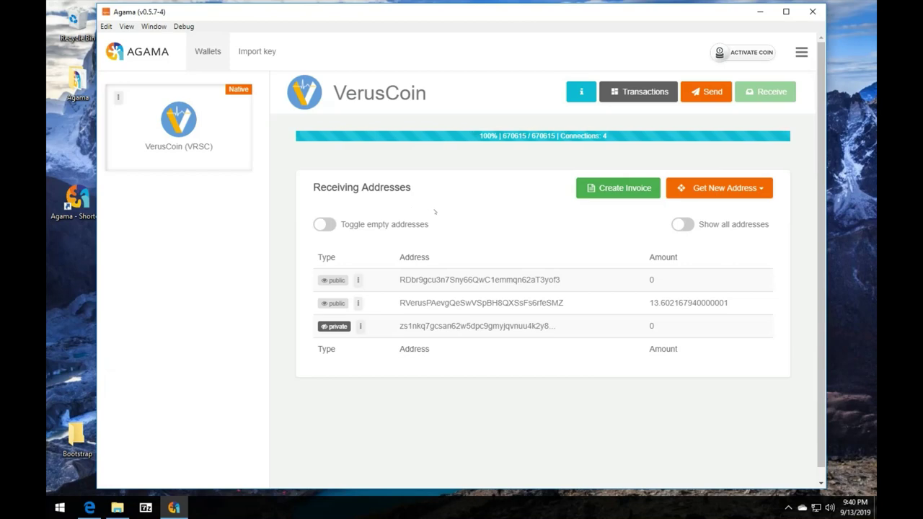
left_click(620, 94)
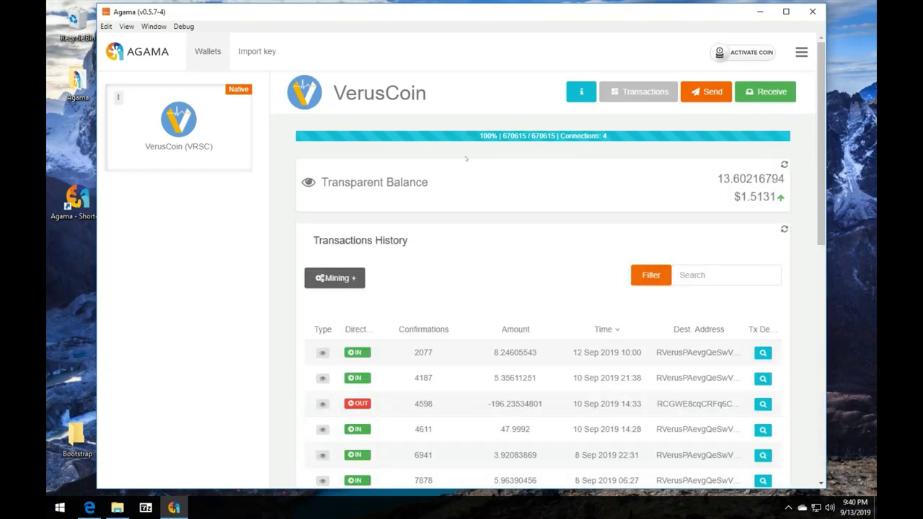
left_click(343, 283)
scroll(481, 393, "down", 1)
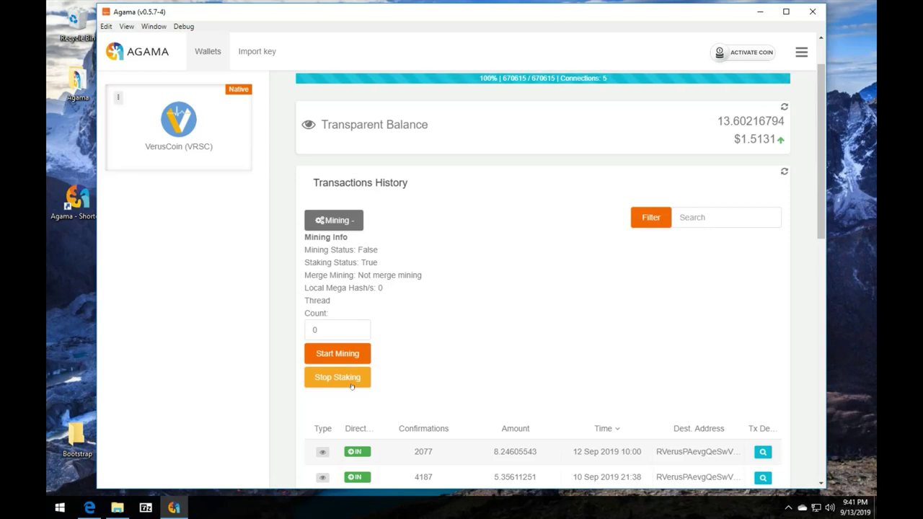
double_click(320, 330)
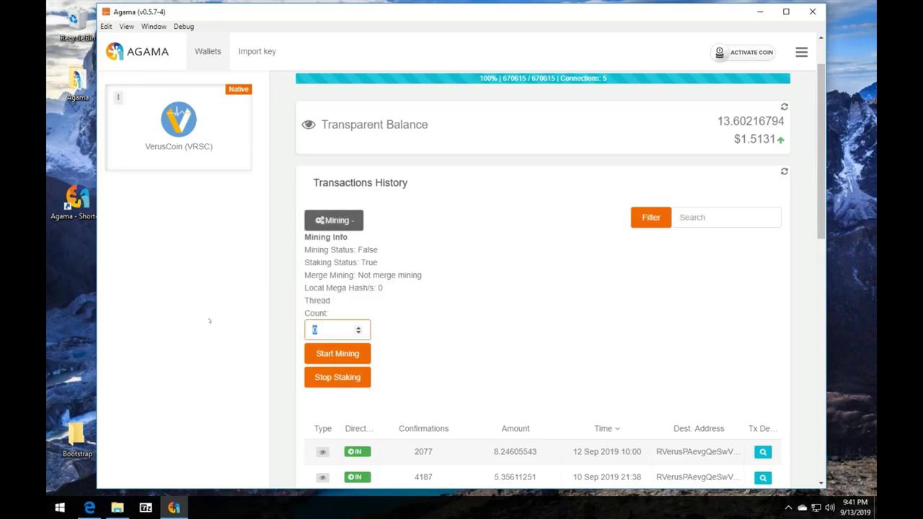
type("1")
left_click(328, 353)
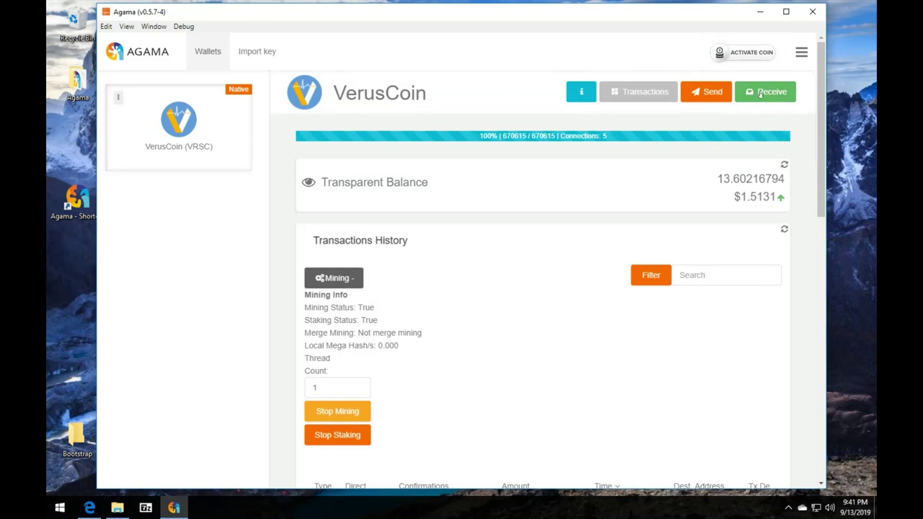
Check VerusCoin's receiving addresses and return to the mining info to examine the local hash rate
left_click(768, 92)
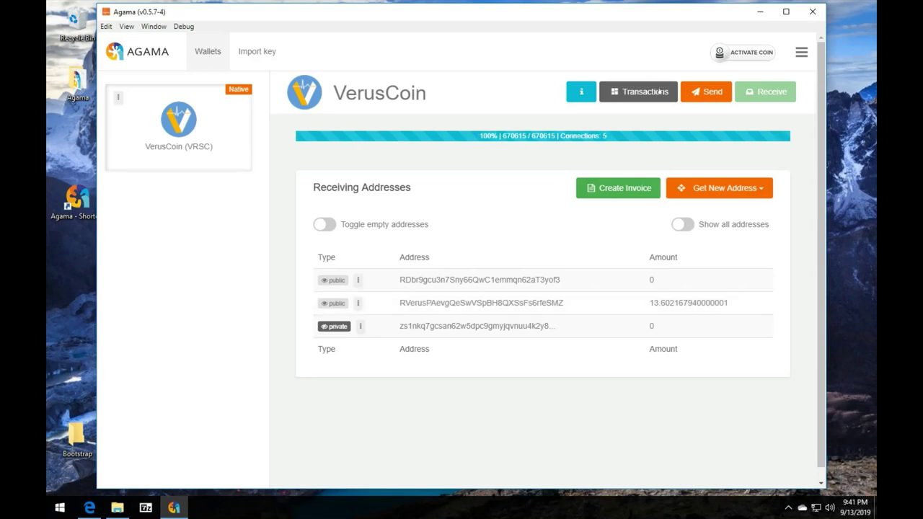
left_click(649, 92)
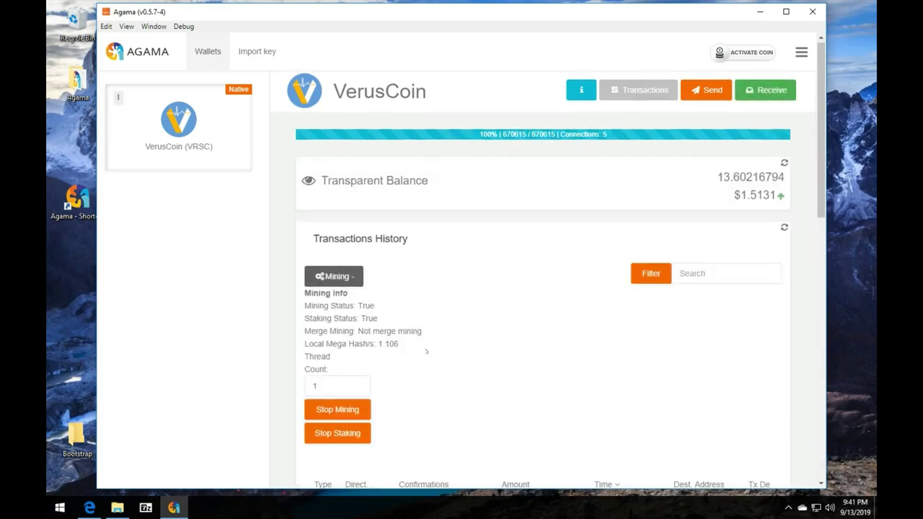
scroll(426, 351, "down", 2)
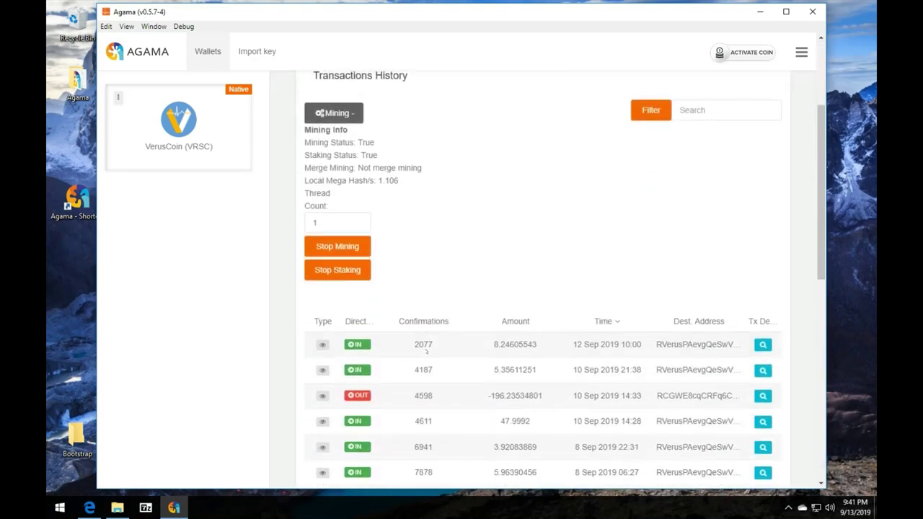
Stop VerusCoin mining and collapse the mining info
left_click(341, 245)
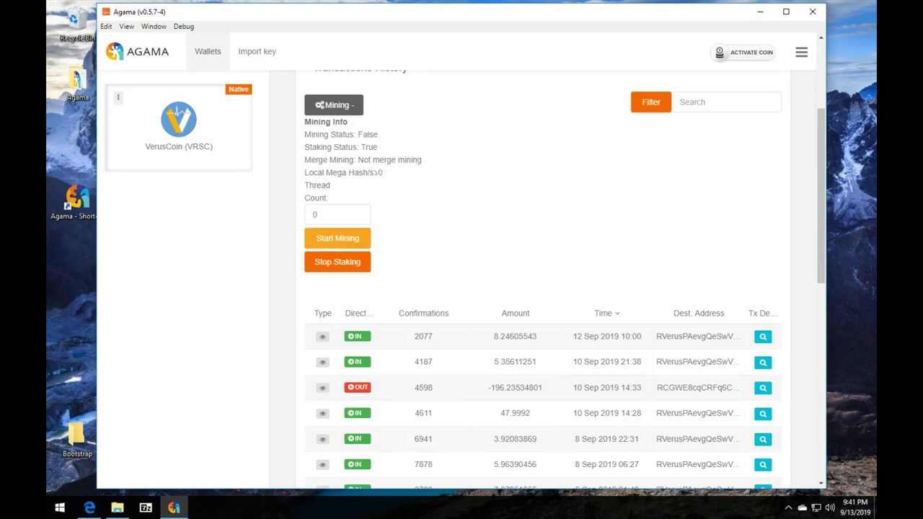
left_click(343, 245)
left_click(338, 239)
left_click(328, 106)
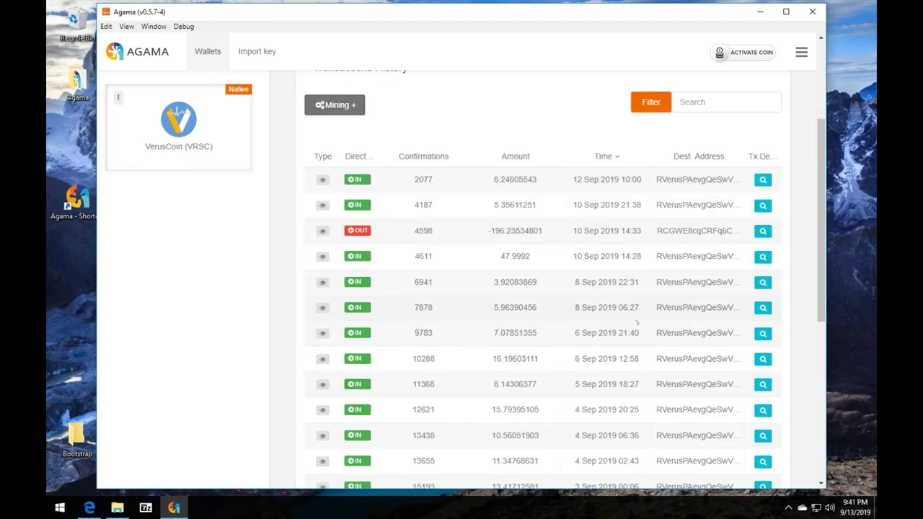
Look through the incoming and outgoing entries in VerusCoin's transactions history
scroll(637, 323, "up", 1)
scroll(637, 322, "down", 4)
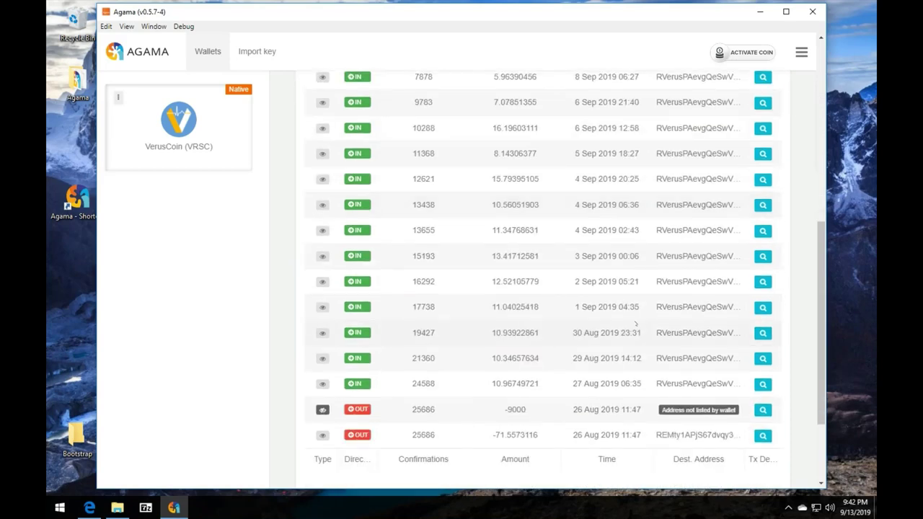
scroll(637, 323, "up", 5)
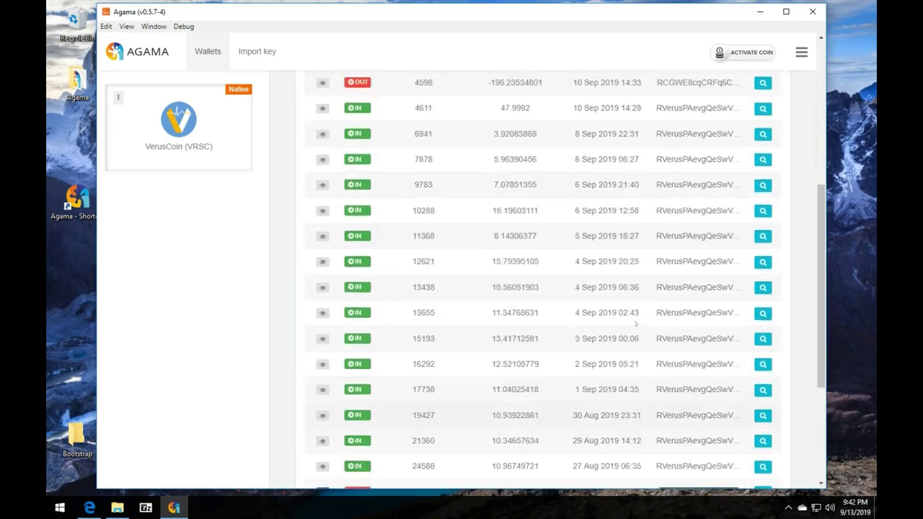
scroll(636, 322, "up", 1)
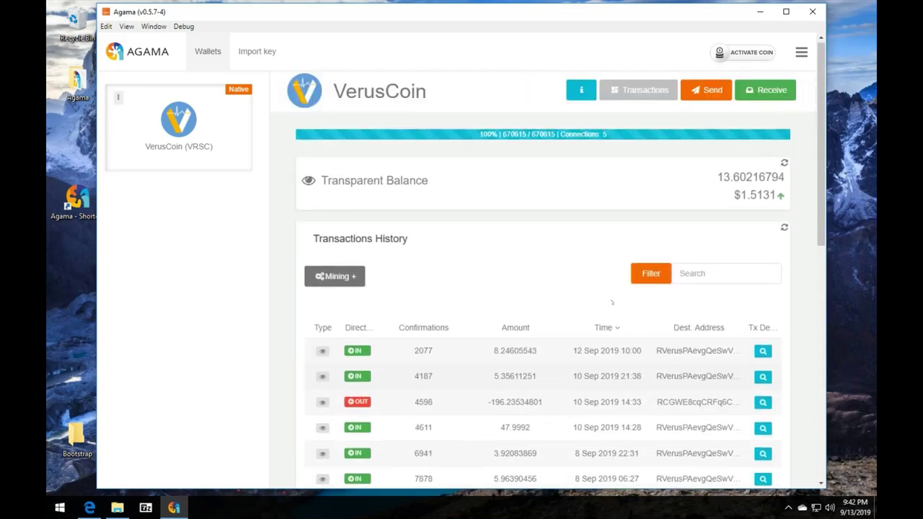